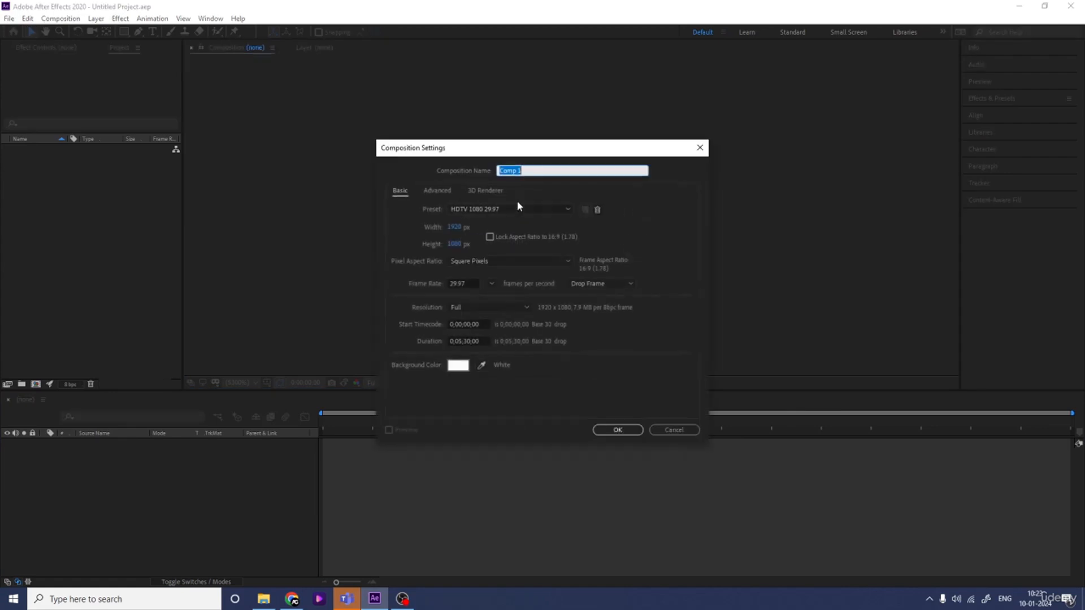
# Create a composition named "Main Animation" at 30 fps with a 30-second duration, and show its Title/Action Safe guides.
pyautogui.write('Main Animation')
pyautogui.click(473, 283)
pyautogui.write('30')
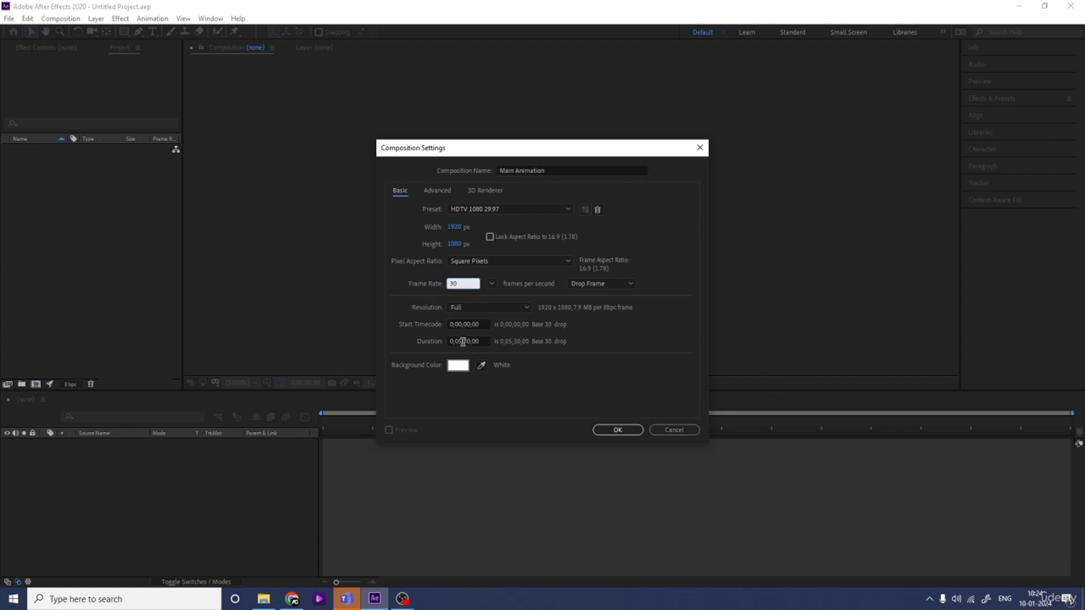
pyautogui.click(463, 340)
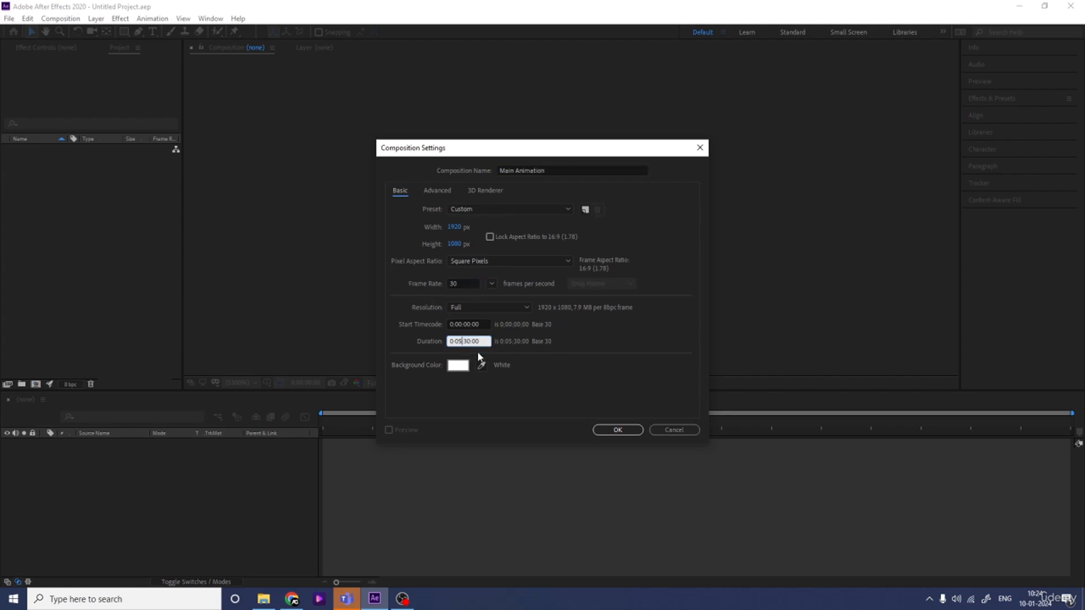
pyautogui.write('0')
pyautogui.click(617, 429)
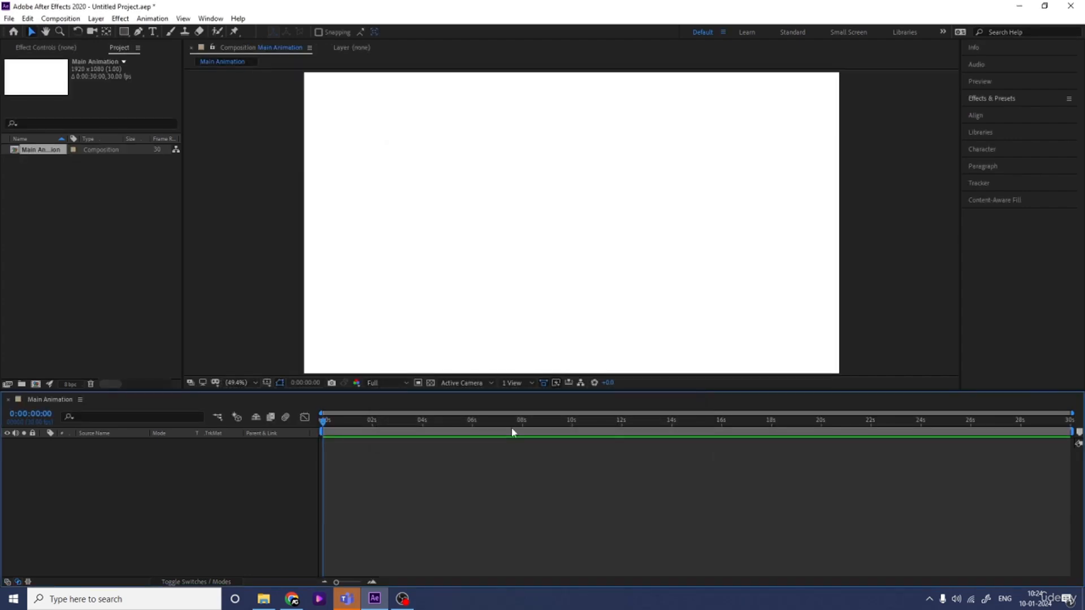
pyautogui.click(268, 385)
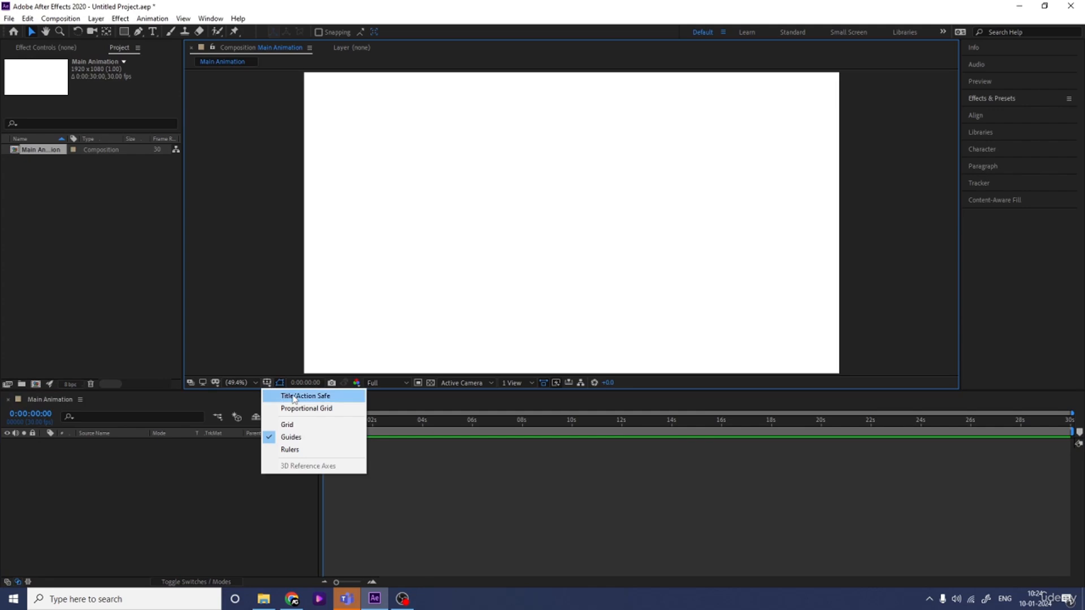
pyautogui.click(288, 395)
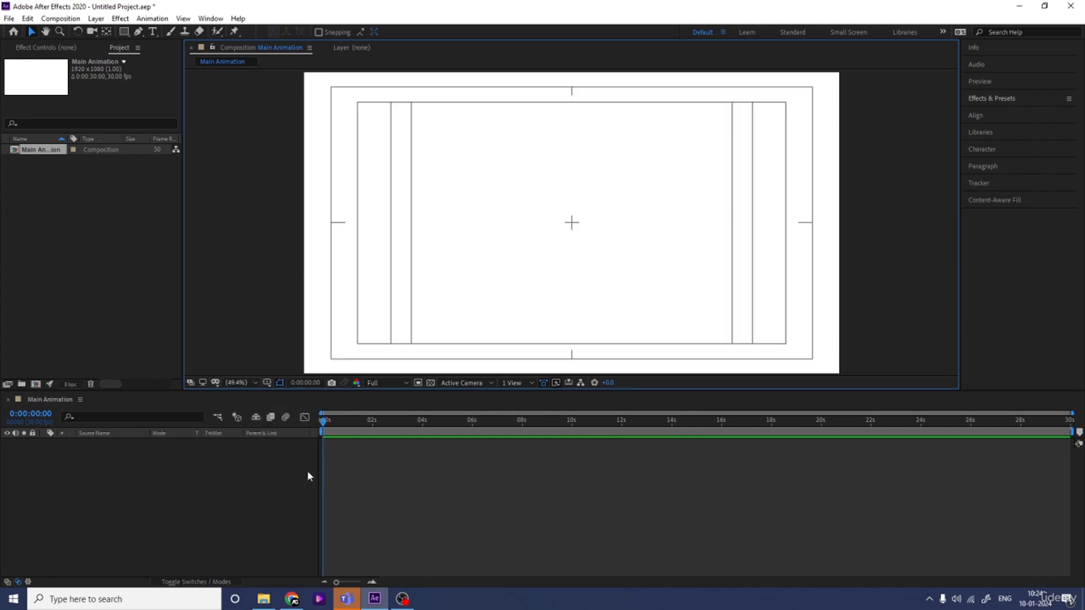
# Create a 500 × 500 px composition named "Circle".
pyautogui.hotkey('ctrl', 'n')
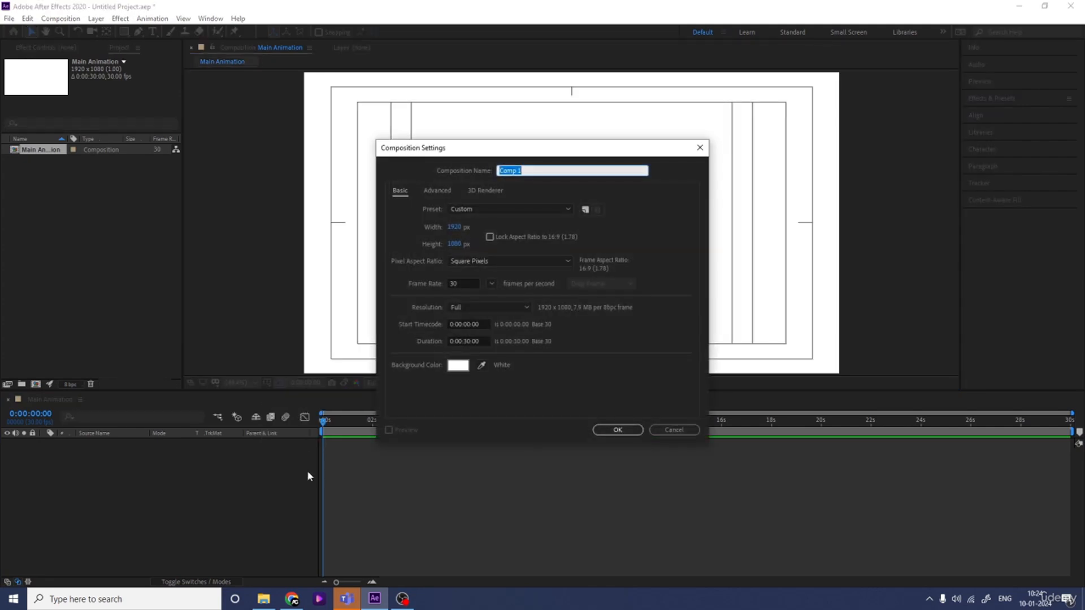
pyautogui.write('50')
pyautogui.write('Circle')
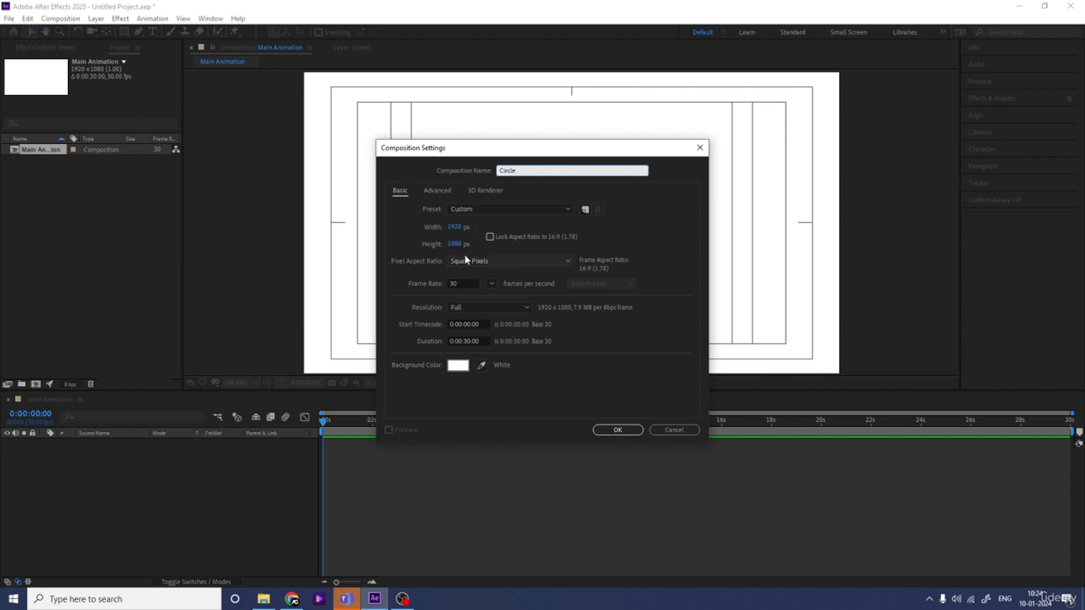
pyautogui.click(455, 226)
pyautogui.write('500')
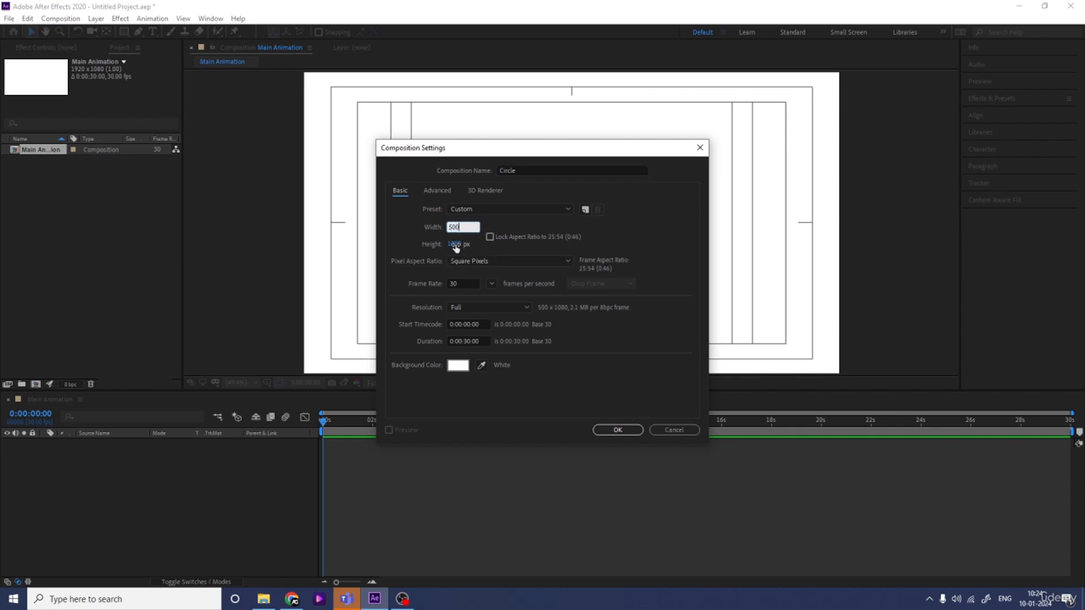
pyautogui.press('Tab')
pyautogui.write('500')
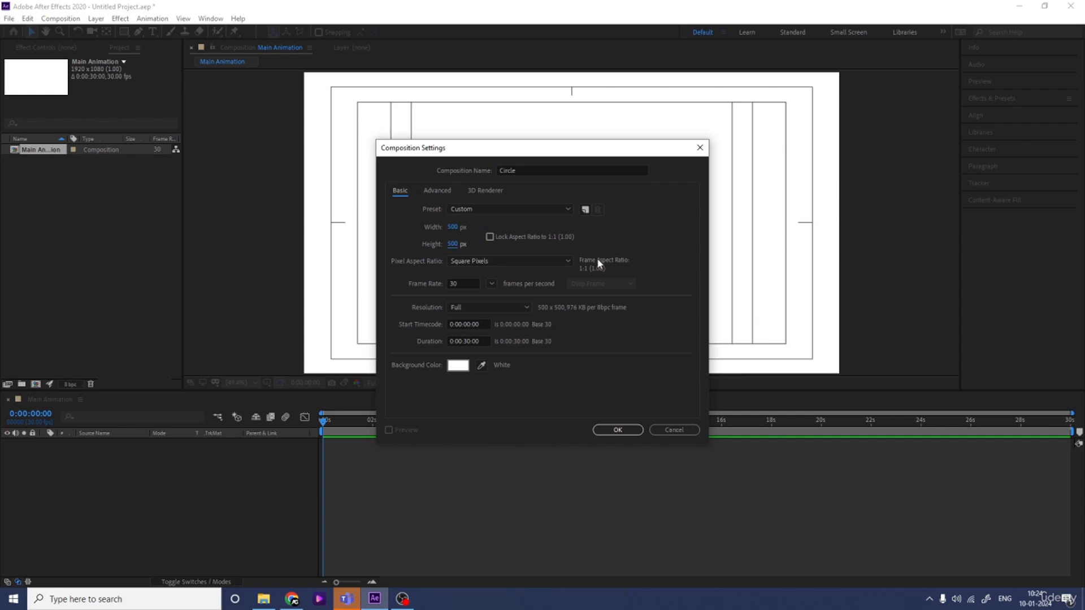
pyautogui.click(614, 430)
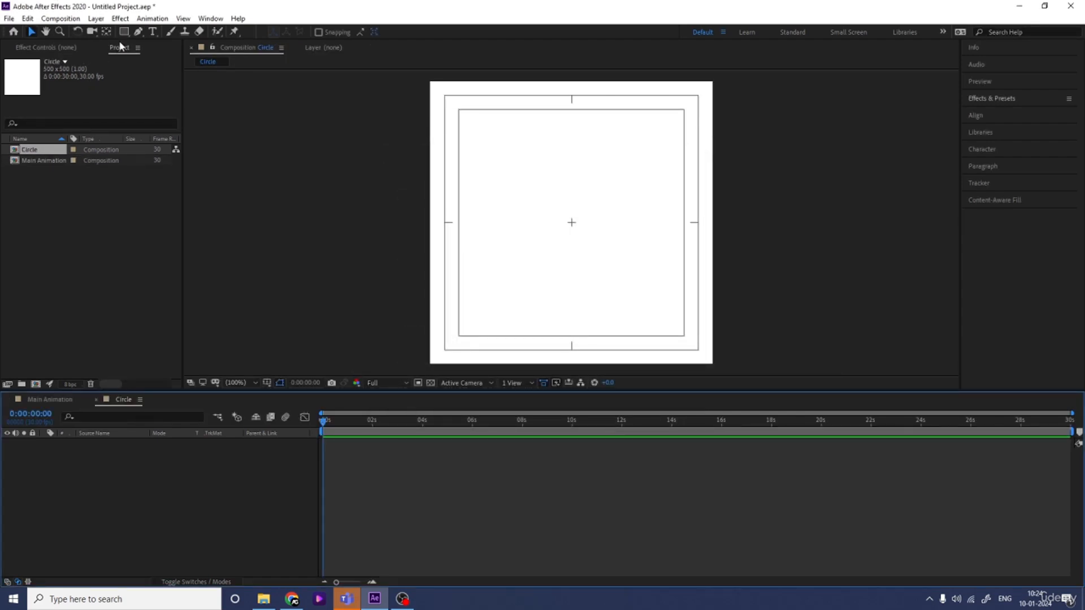
# Add an ellipse that fills the whole Circle composition, with a light grey E9E9E9 fill.
pyautogui.moveTo(123, 31); pyautogui.dragTo(171, 54)
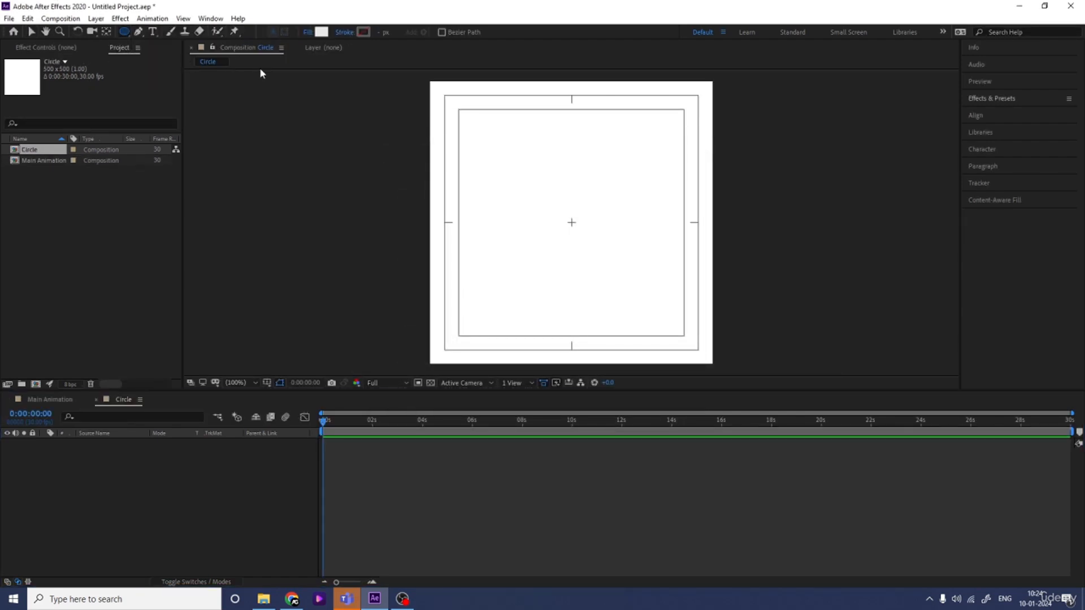
pyautogui.click(321, 32)
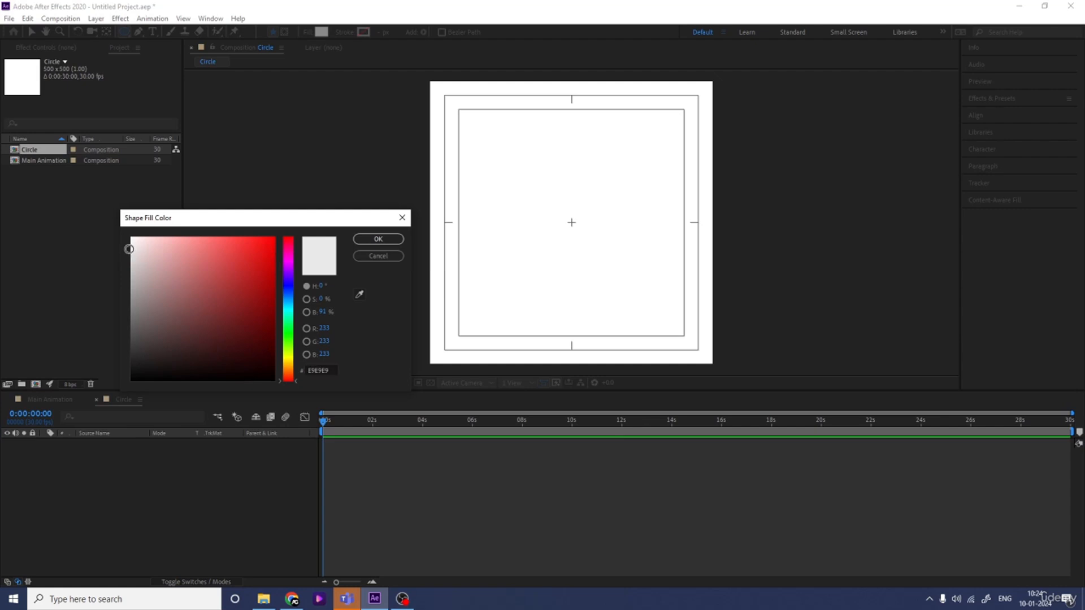
pyautogui.click(378, 239)
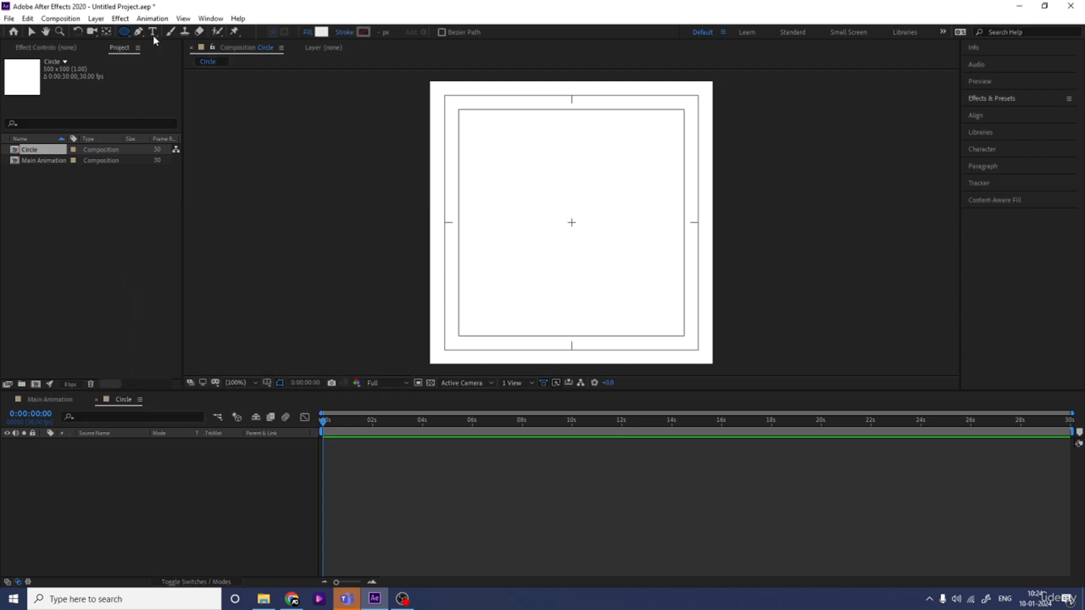
pyautogui.doubleClick(124, 31)
pyautogui.click(176, 484)
pyautogui.press('v')
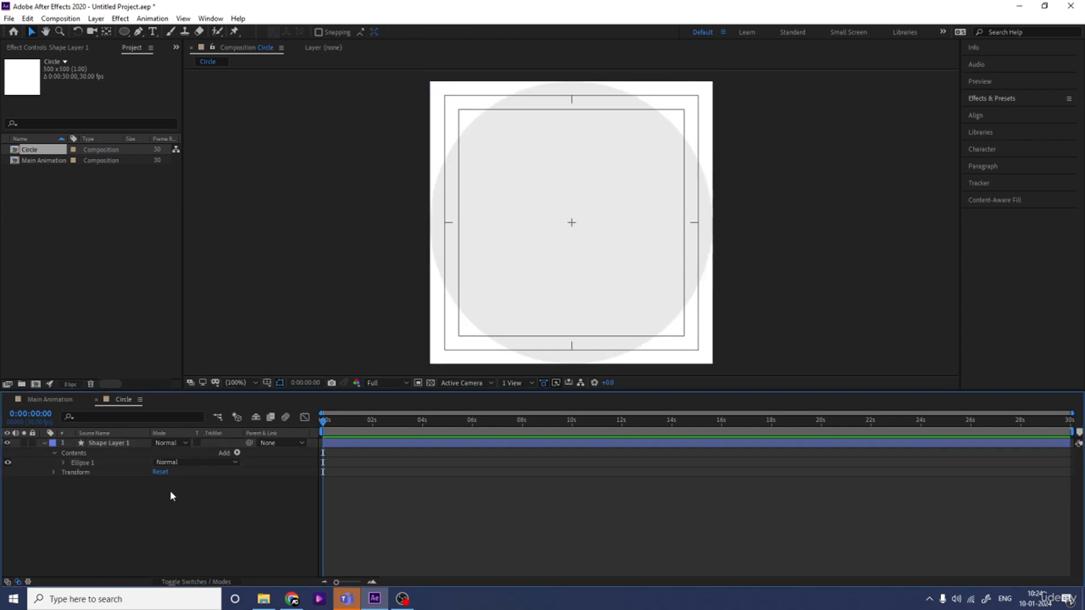
# Duplicate the grey circle layer and set the copy's fill colour to black, 000000.
pyautogui.click(120, 443)
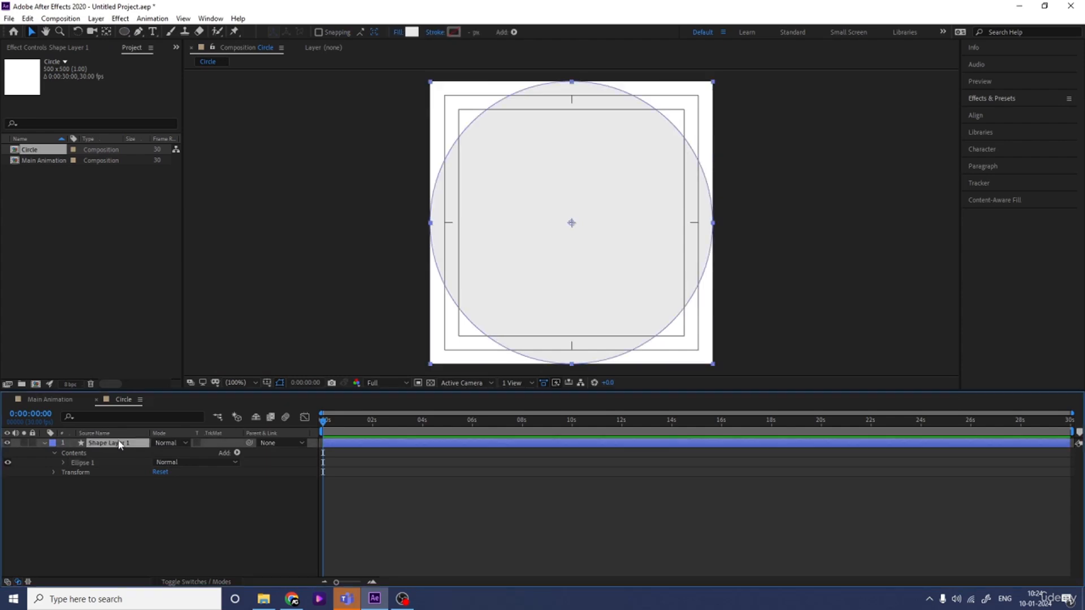
pyautogui.hotkey('ctrl', 'd')
pyautogui.click(412, 32)
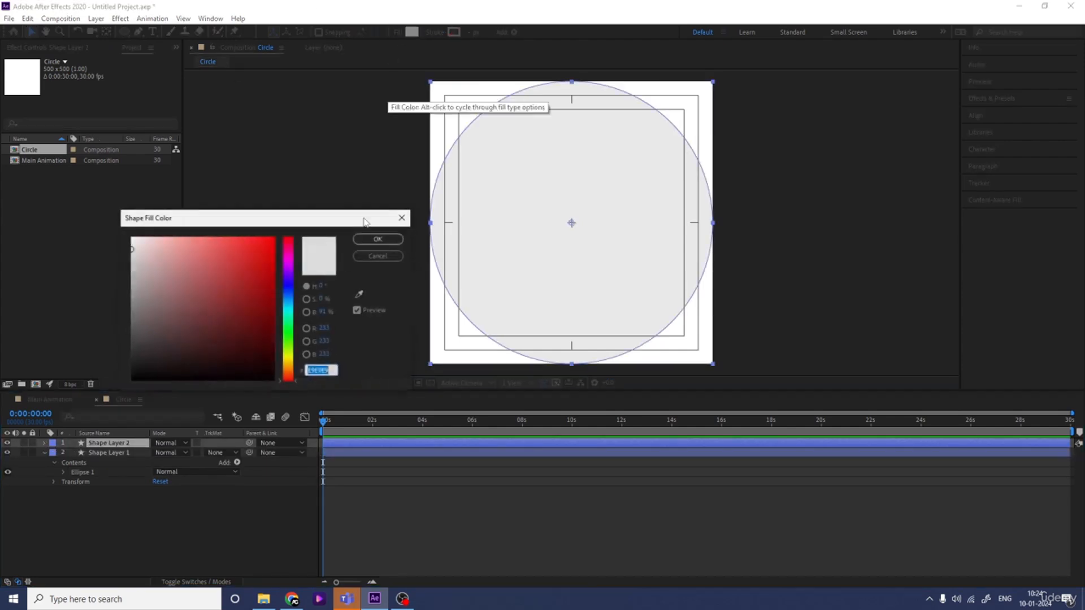
pyautogui.write('000000')
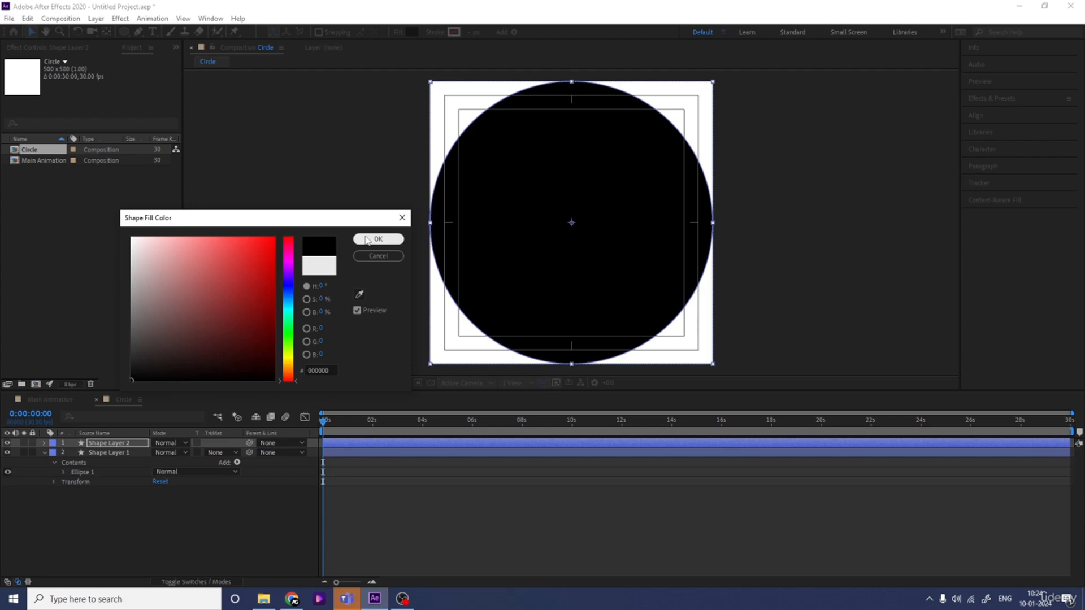
pyautogui.click(367, 240)
# Set the black circle layer's scale to 90%.
pyautogui.press('s')
pyautogui.click(169, 453)
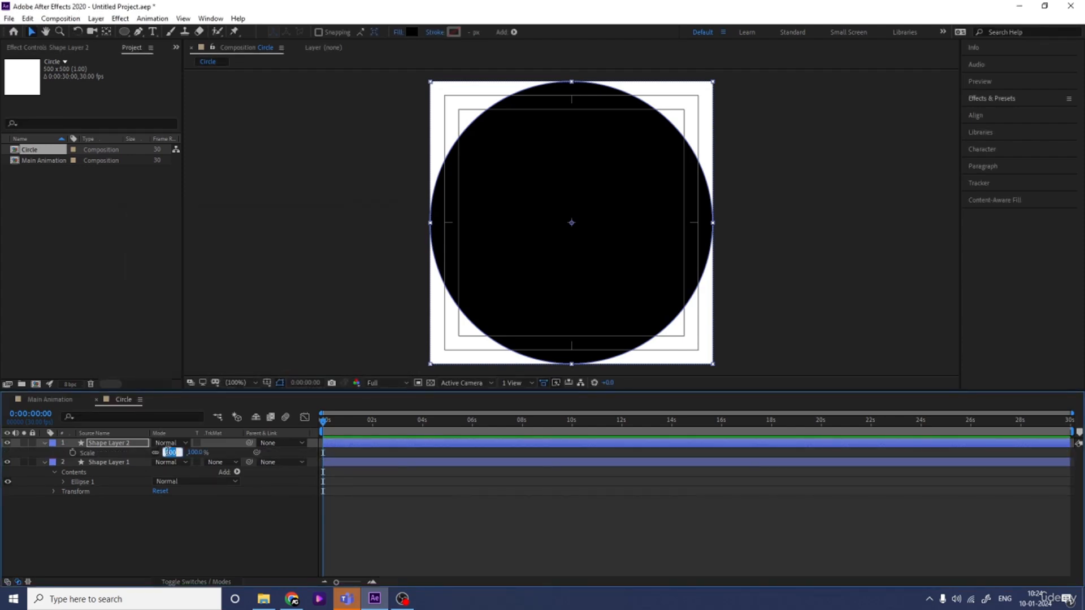
pyautogui.write('90')
pyautogui.press('Return')
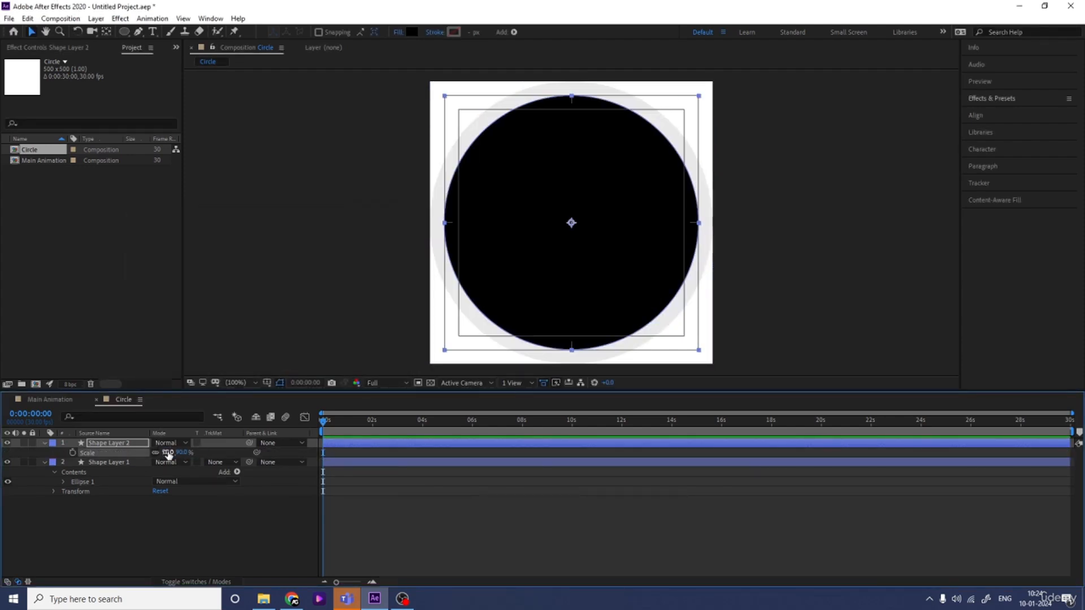
# Try a 95% scale on the black circle layer, and set it back to 90%.
pyautogui.click(168, 453)
pyautogui.write('95')
pyautogui.press('Return')
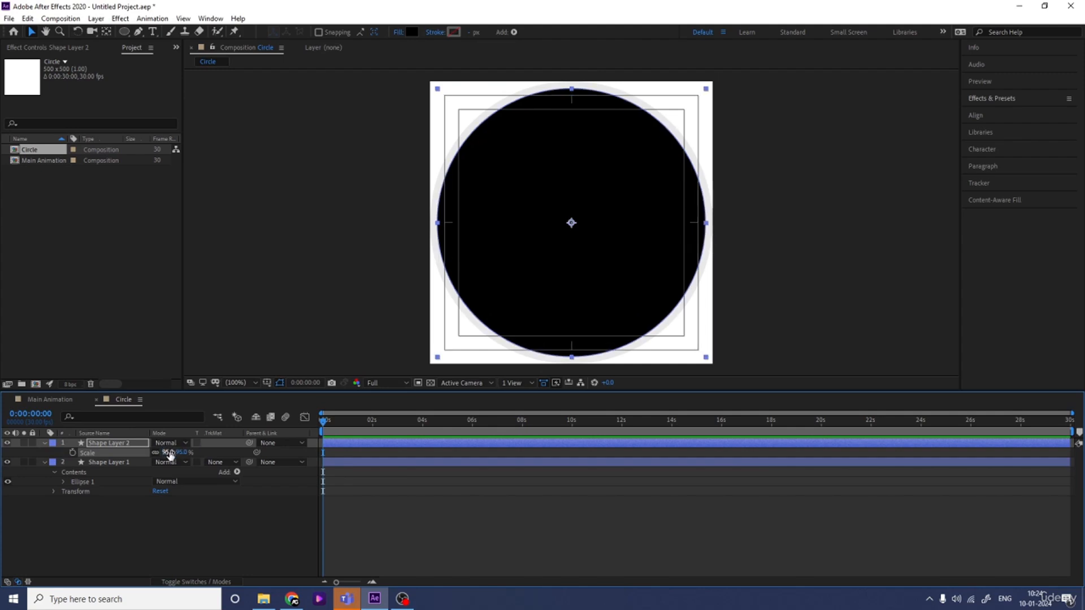
pyautogui.click(168, 452)
pyautogui.write('90')
pyautogui.press('Return')
pyautogui.click(171, 529)
pyautogui.press('u')
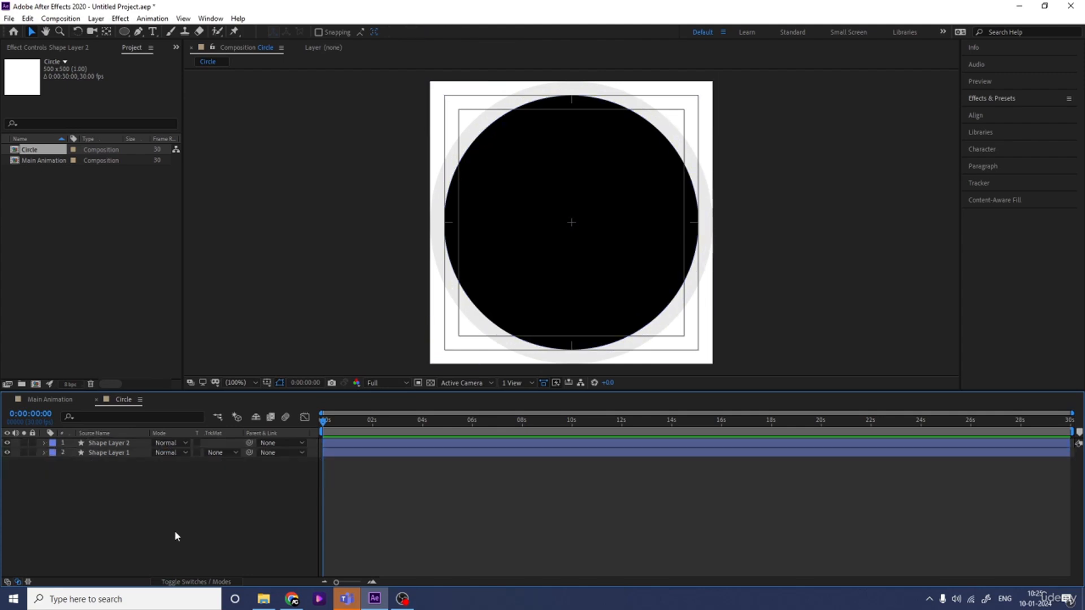
# Add a rectangle shape layer that covers the whole composition and rename it "mask".
pyautogui.click(124, 31)
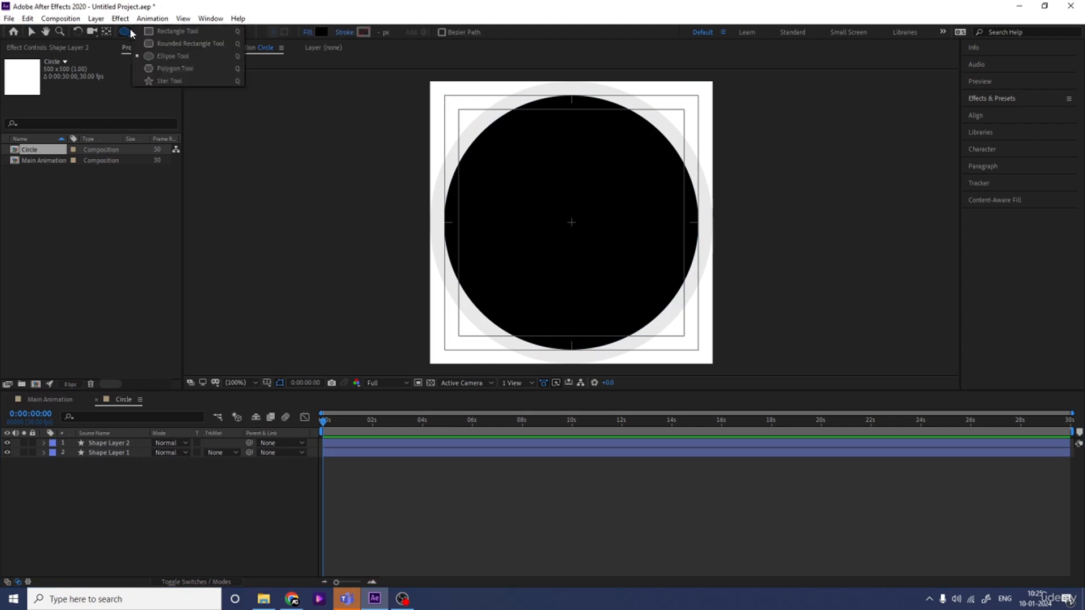
pyautogui.click(170, 32)
pyautogui.doubleClick(123, 31)
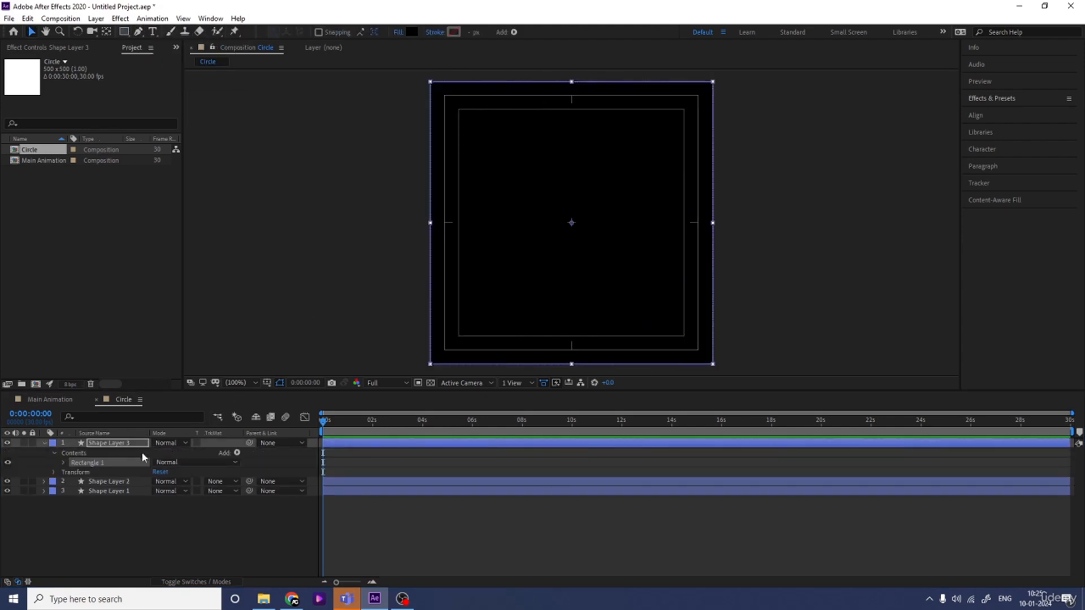
pyautogui.click(128, 444)
pyautogui.press('Return')
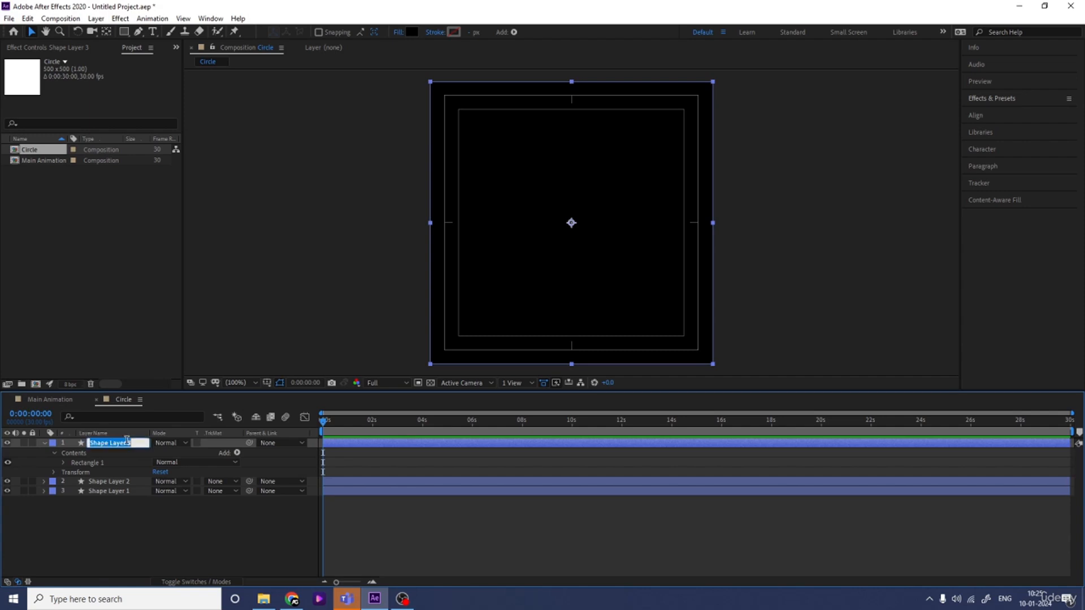
pyautogui.write('mask')
pyautogui.press('Return')
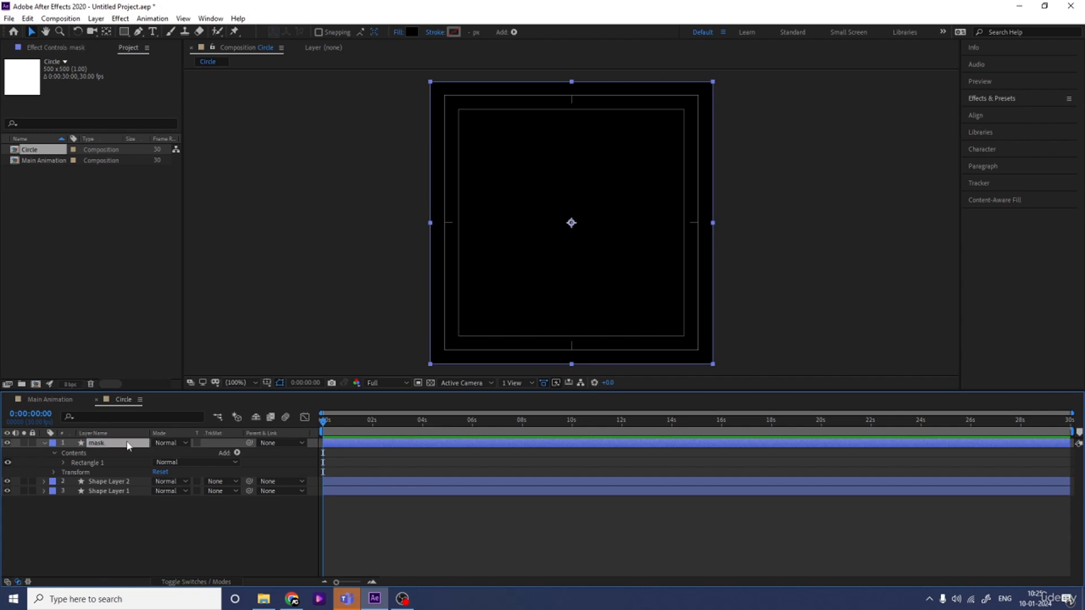
# Unlink the mask layer's scale proportions and enlarge it to 150% wide and 142% high.
pyautogui.press('s')
pyautogui.click(154, 453)
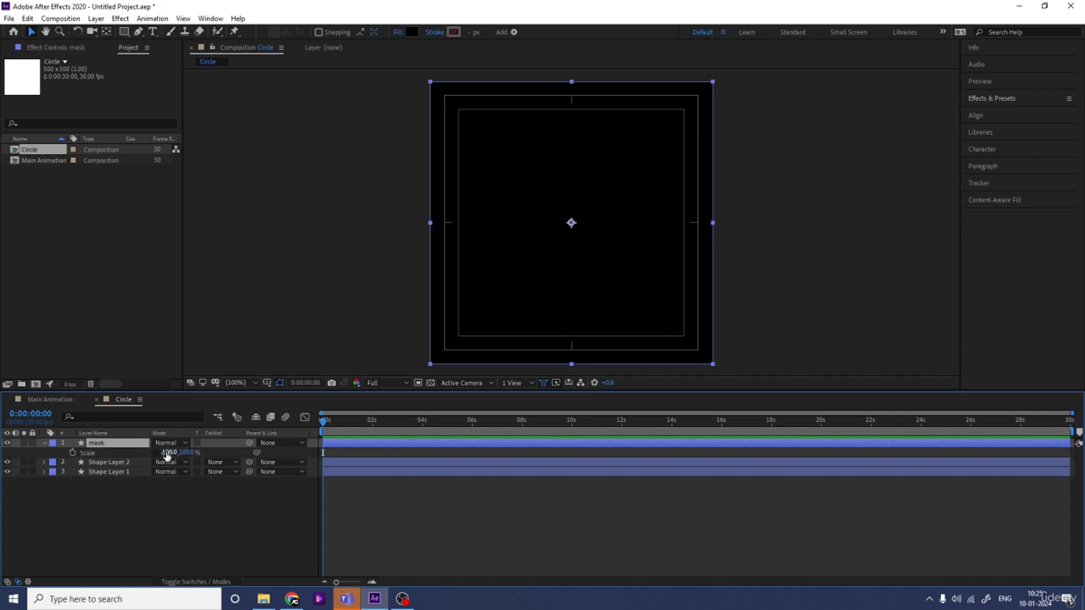
pyautogui.moveTo(169, 452); pyautogui.dragTo(202, 454)
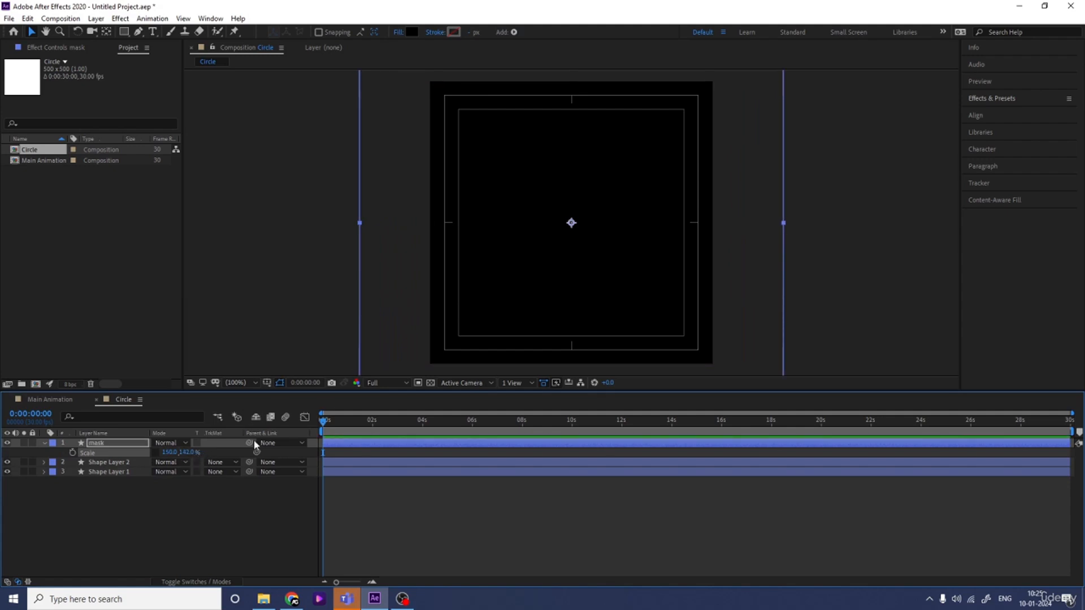
# Set the black circle layer's track matte to Alpha Matte "mask".
pyautogui.click(108, 462)
pyautogui.click(216, 470)
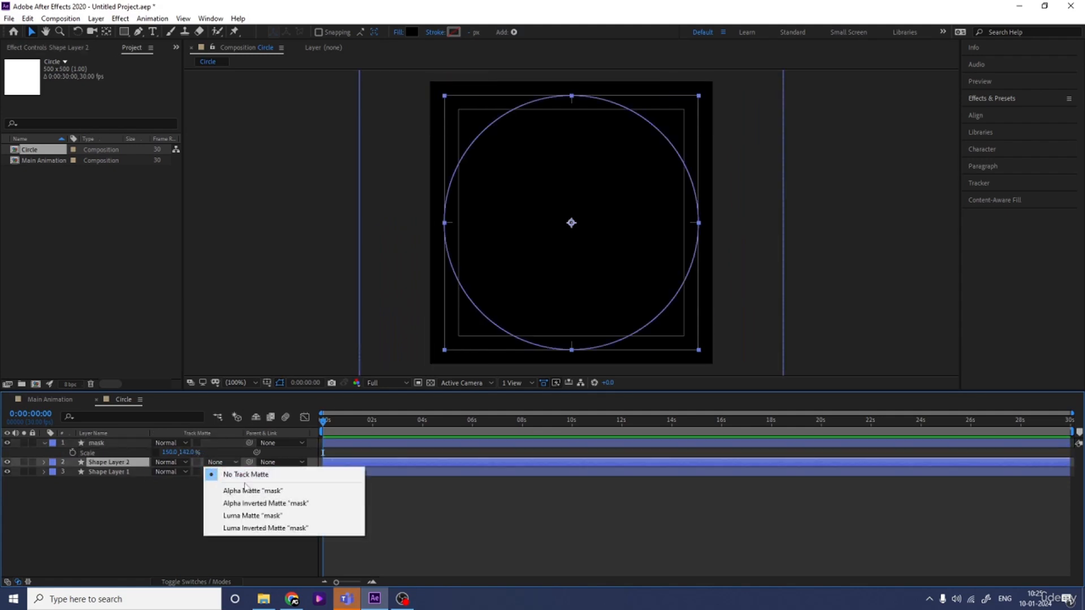
pyautogui.click(249, 487)
# Move the mask layer straight down until only the lowest part of the black circle shows.
pyautogui.click(124, 445)
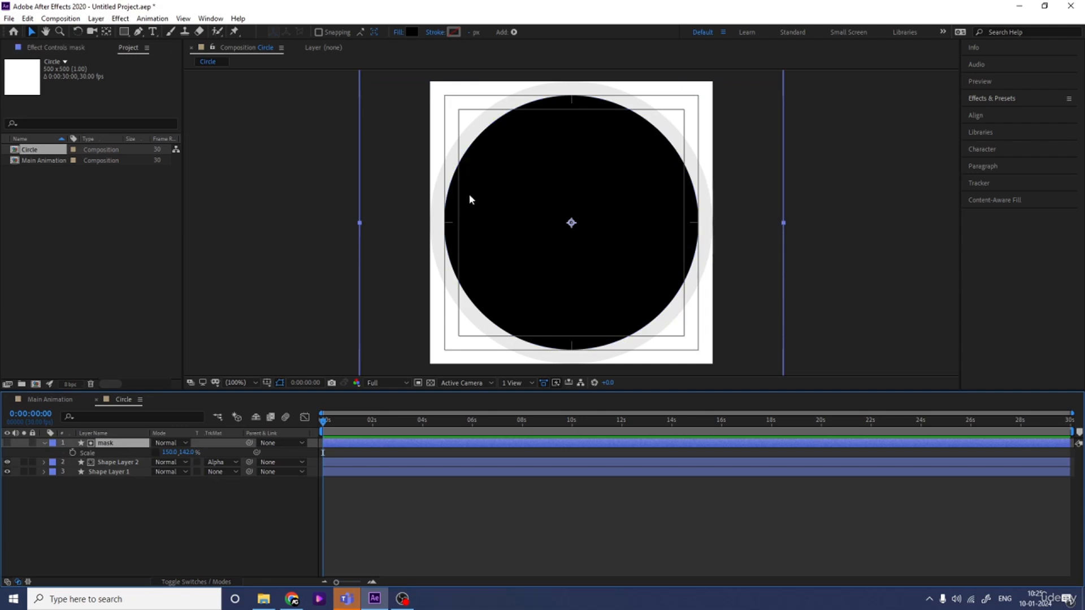
pyautogui.moveTo(513, 150); pyautogui.dragTo(511, 436)
pyautogui.moveTo(494, 354); pyautogui.dragTo(492, 344)
# Search the effects for "tur" and apply Turbulent Displace to the mask layer.
pyautogui.click(981, 102)
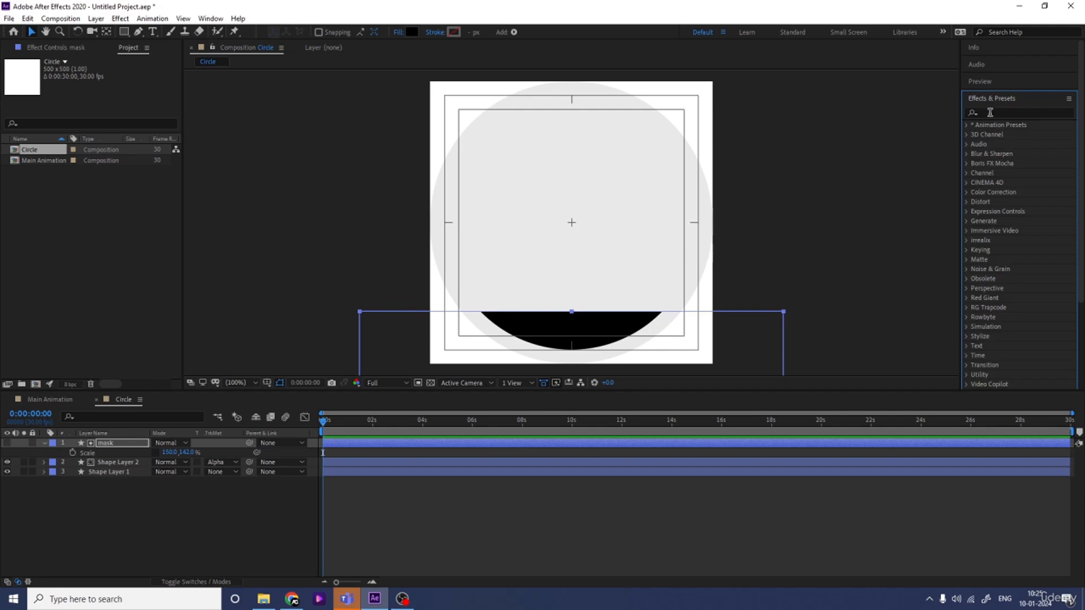
pyautogui.click(991, 113)
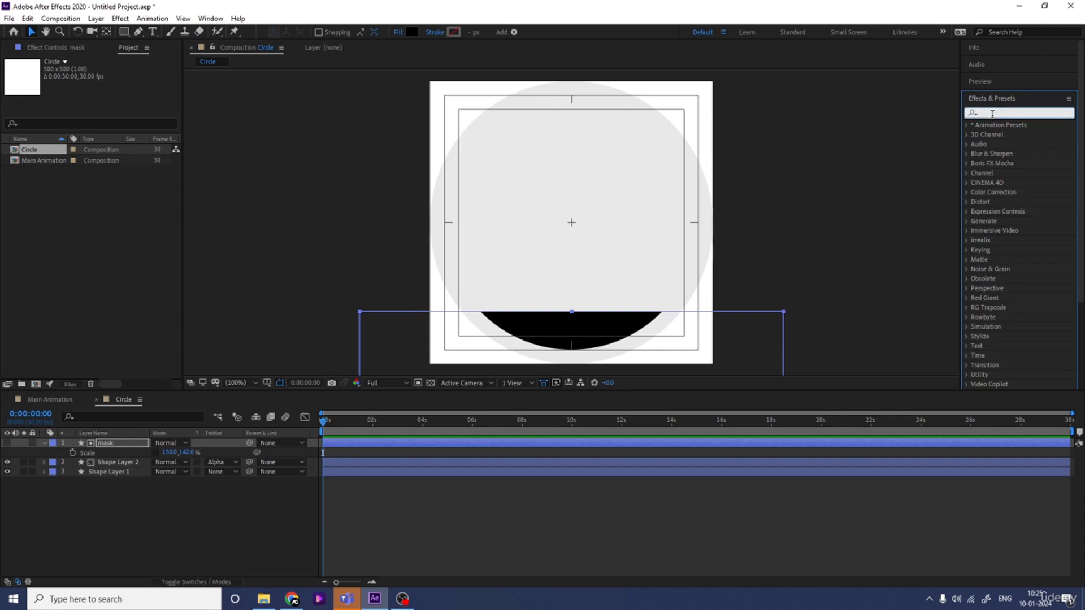
pyautogui.write('tur')
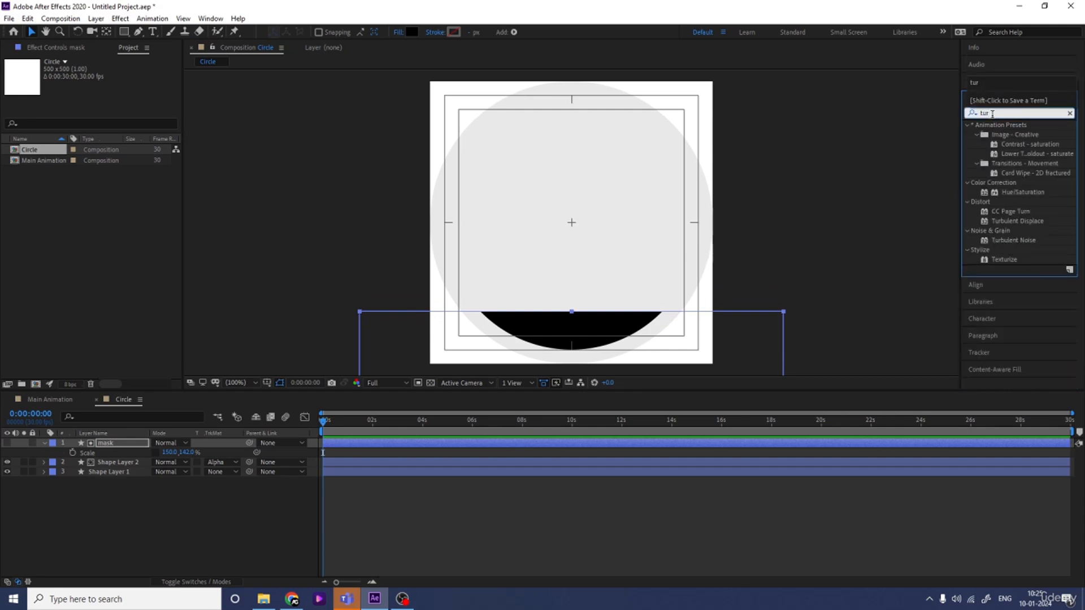
pyautogui.doubleClick(1003, 221)
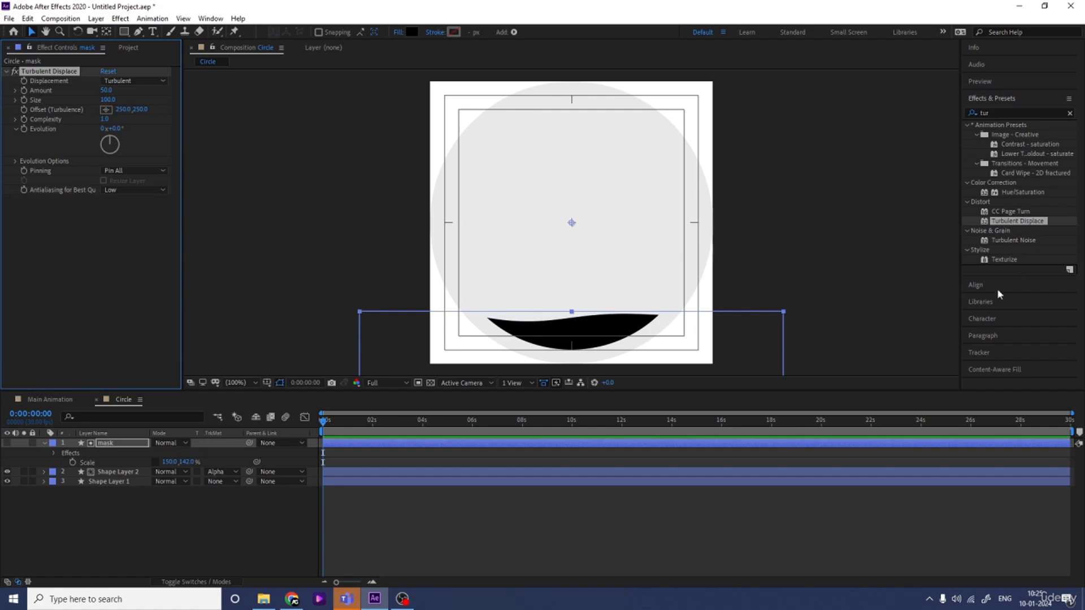
# Add the expression time*80 to the Evolution property of the mask's Turbulent Displace effect.
pyautogui.keyDown('alt'); pyautogui.click(24, 129); pyautogui.keyUp('alt')
pyautogui.write('time')
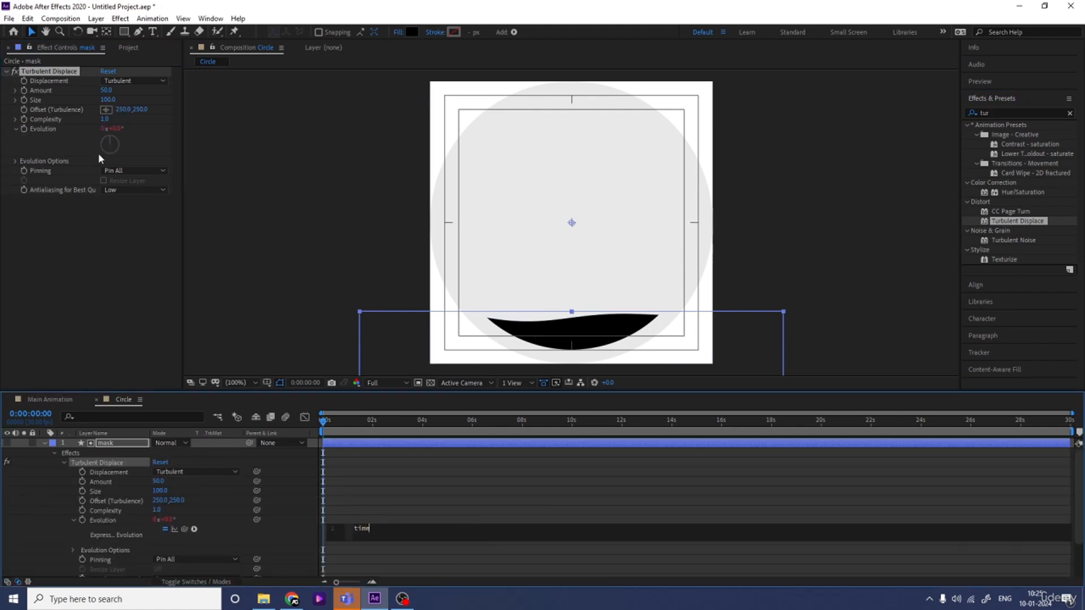
pyautogui.write('*')
pyautogui.click(344, 475)
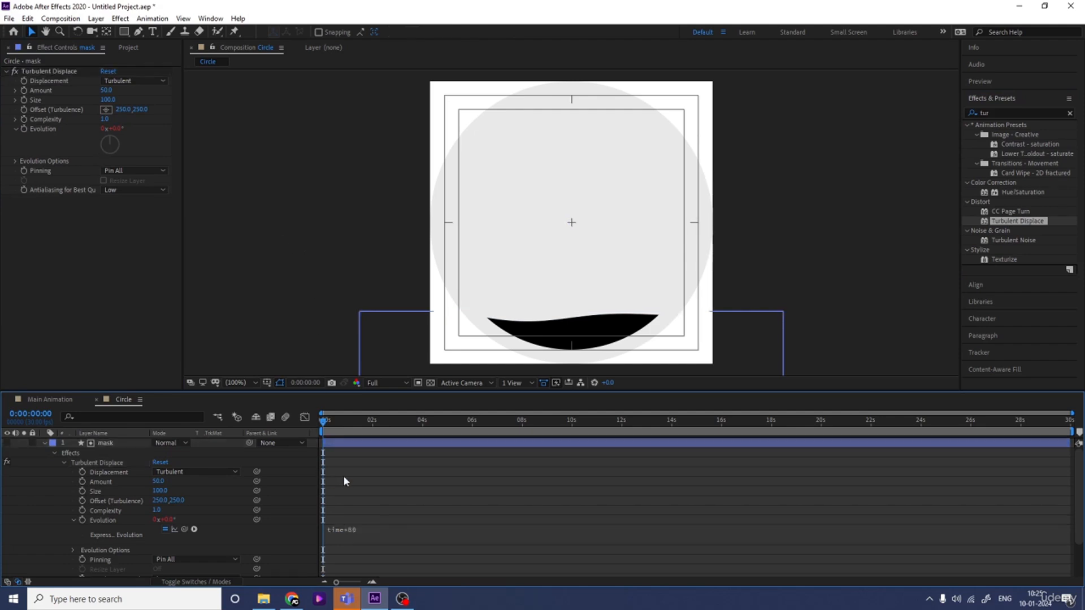
# Search the effects for "wave" and apply Wave Warp to the mask layer.
pyautogui.press('u')
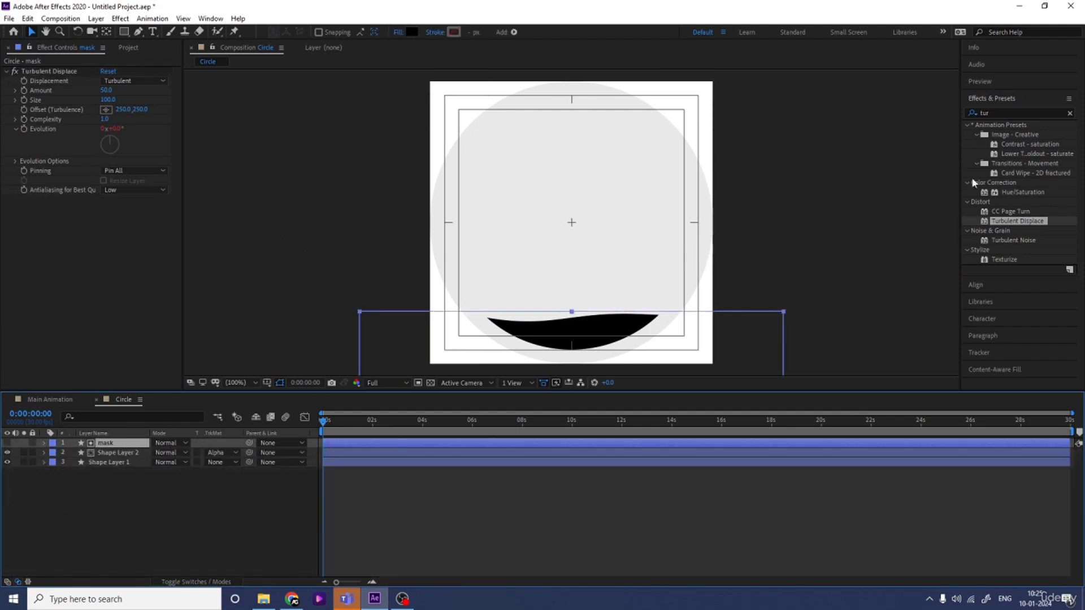
pyautogui.click(1011, 113)
pyautogui.write('wav')
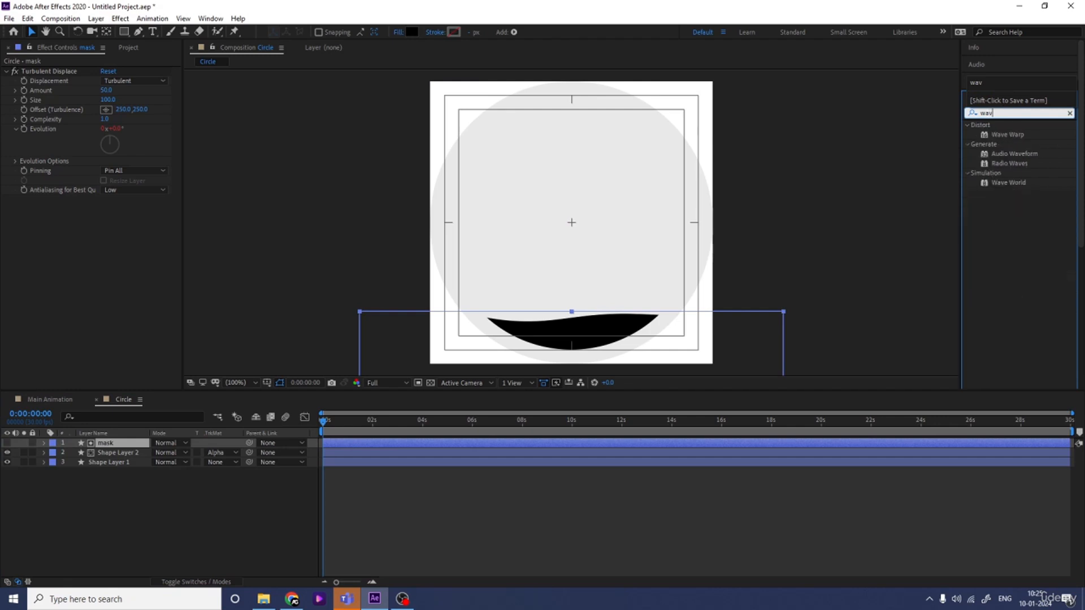
pyautogui.write('e')
pyautogui.doubleClick(1008, 135)
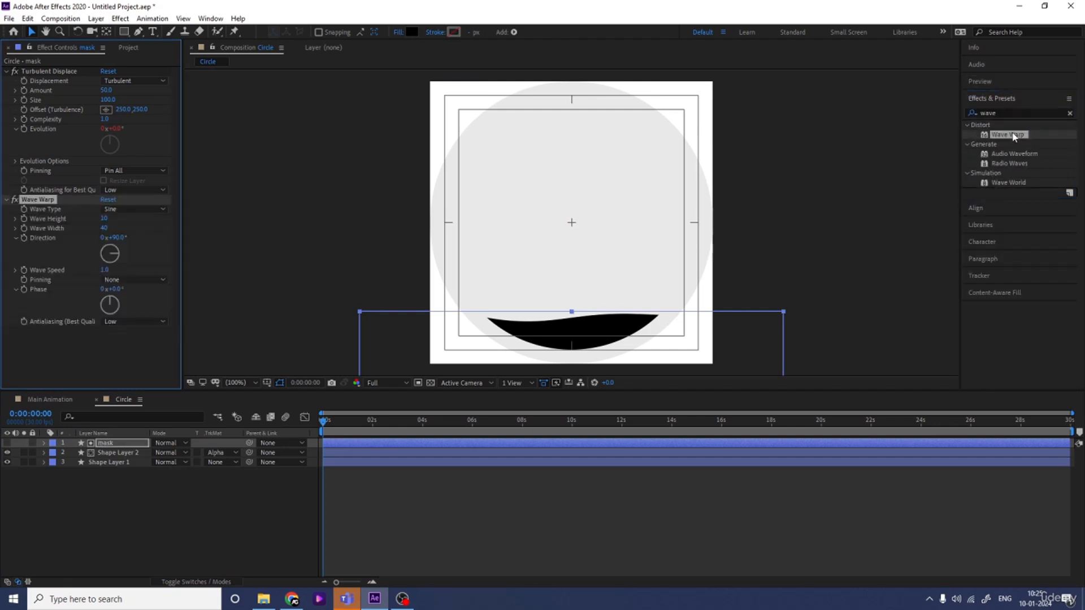
# Set the mask's Wave Warp Wave Width to 150 and preview the wave motion.
pyautogui.moveTo(108, 228); pyautogui.dragTo(732, 301)
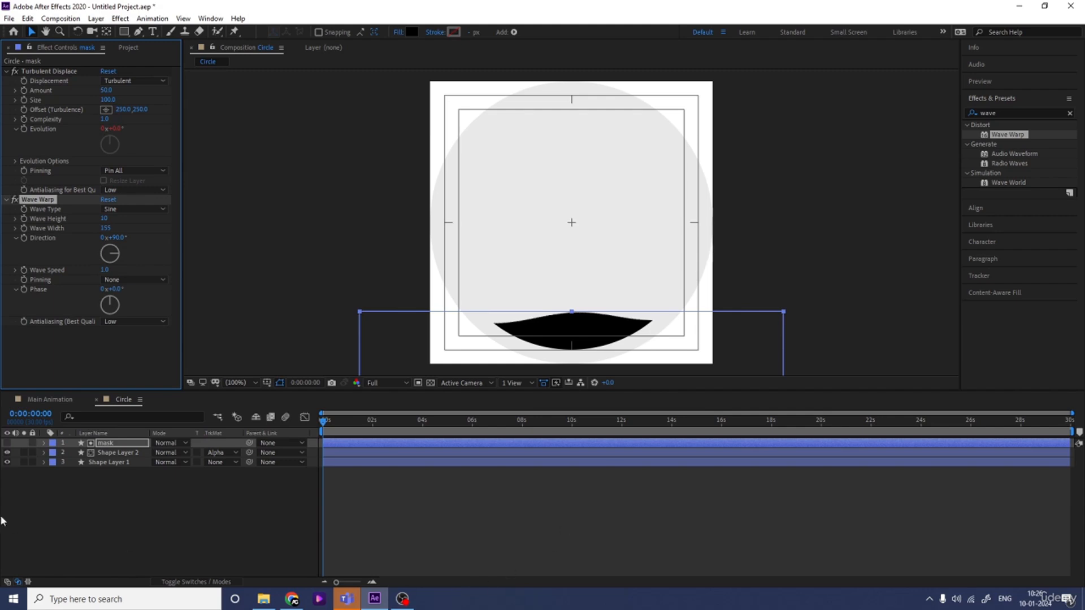
pyautogui.click(106, 228)
pyautogui.write('150')
pyautogui.press('Return')
pyautogui.press('space')
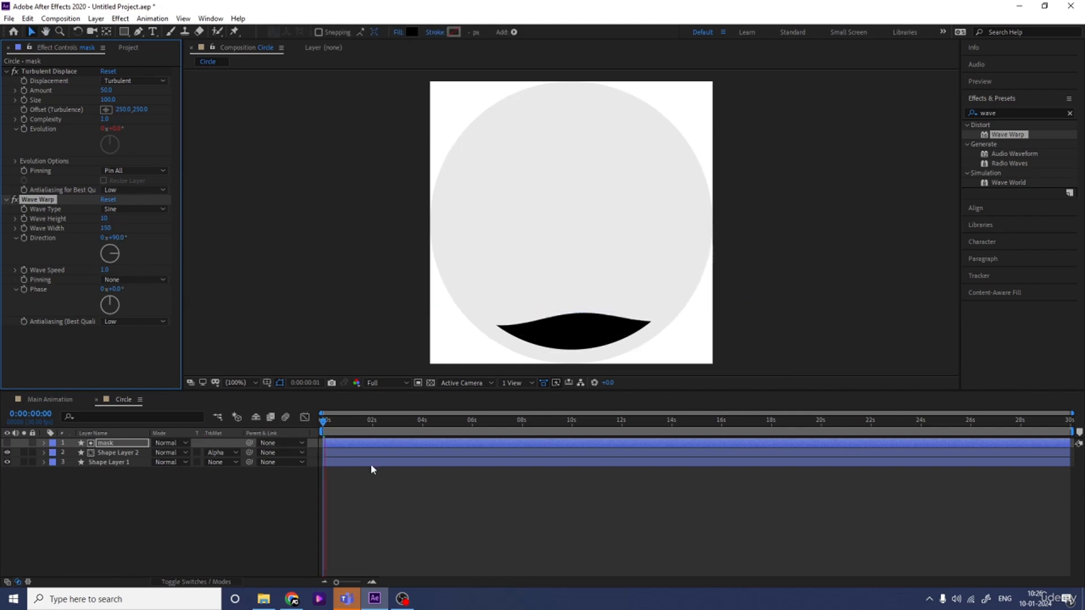
pyautogui.click(402, 444)
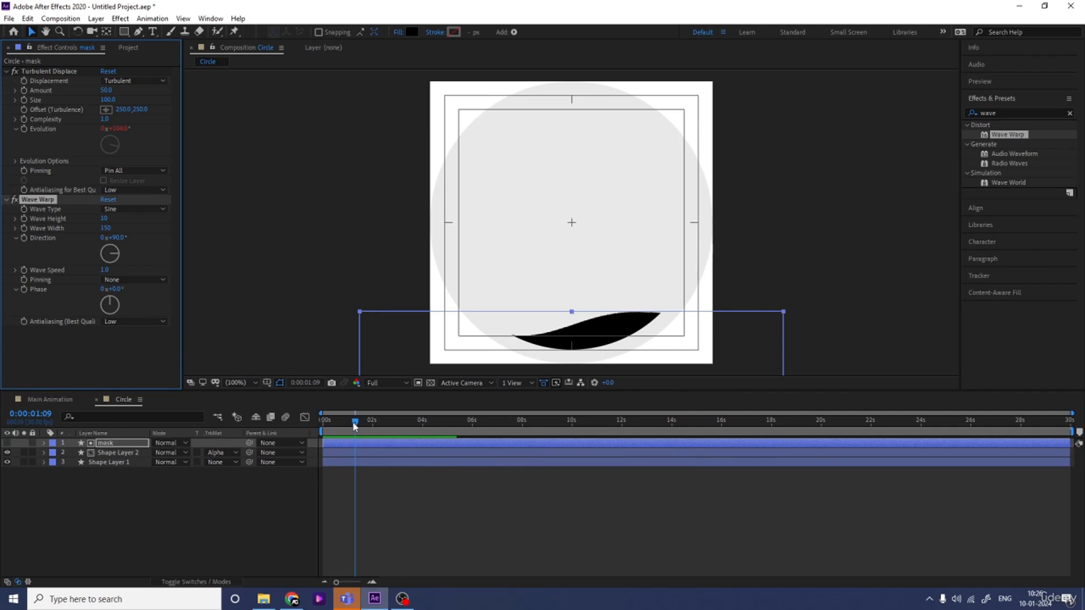
pyautogui.moveTo(355, 426); pyautogui.dragTo(323, 423)
# Lower the mask layer to Y position 848 so the black circle is hidden, and add a Position keyframe at 0 s.
pyautogui.click(106, 452)
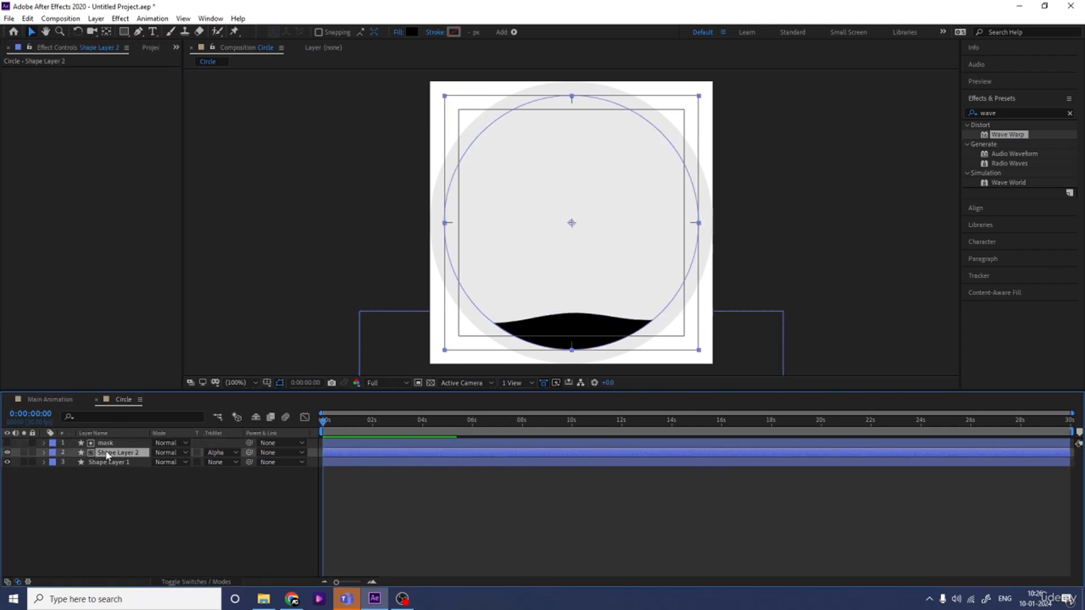
pyautogui.click(107, 444)
pyautogui.press('p')
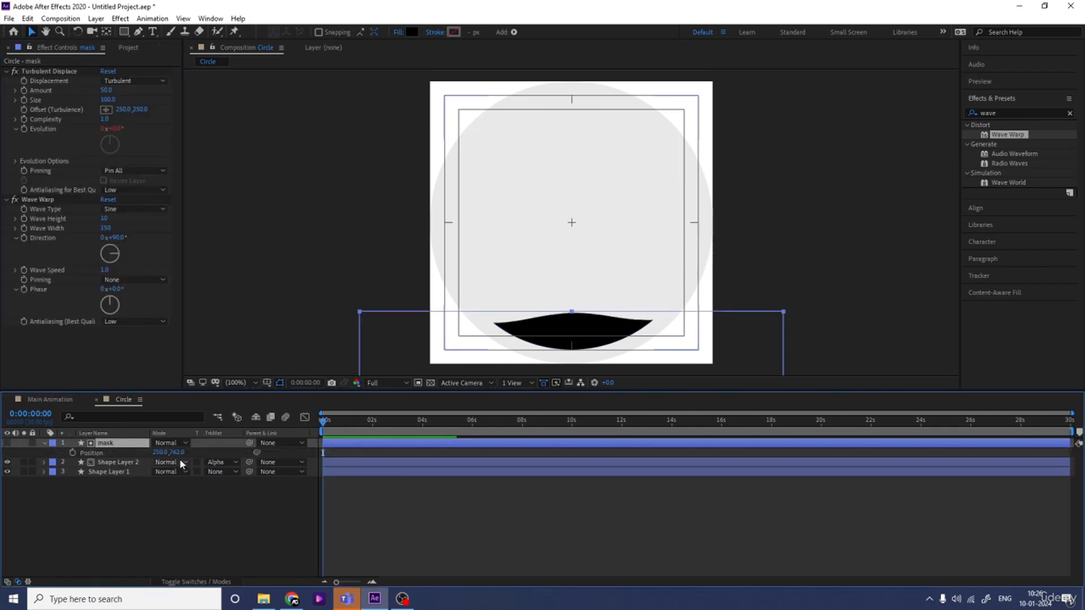
pyautogui.moveTo(177, 453); pyautogui.dragTo(215, 463)
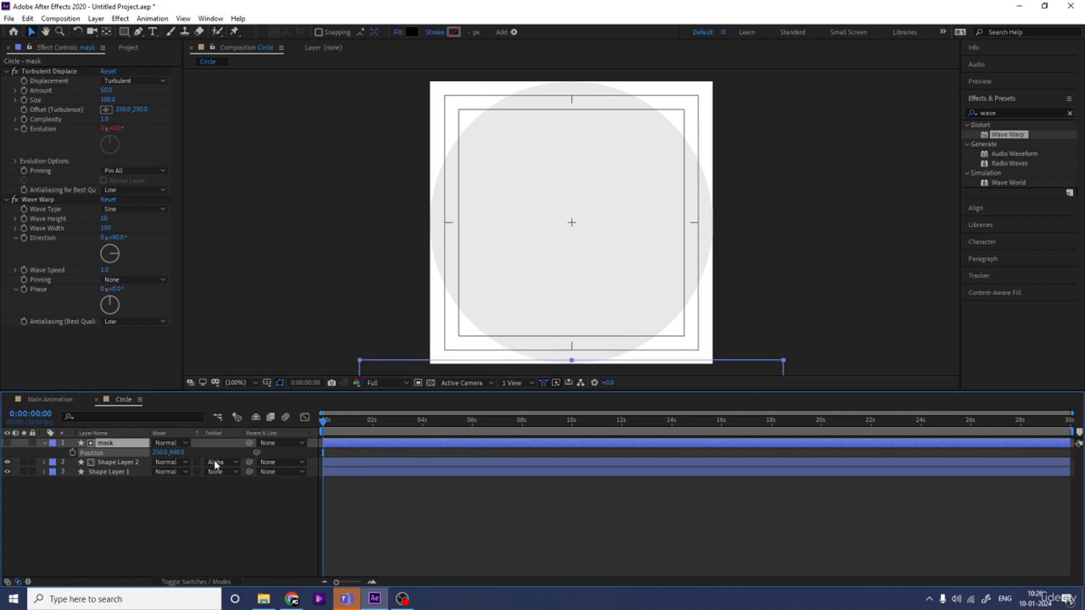
pyautogui.click(72, 452)
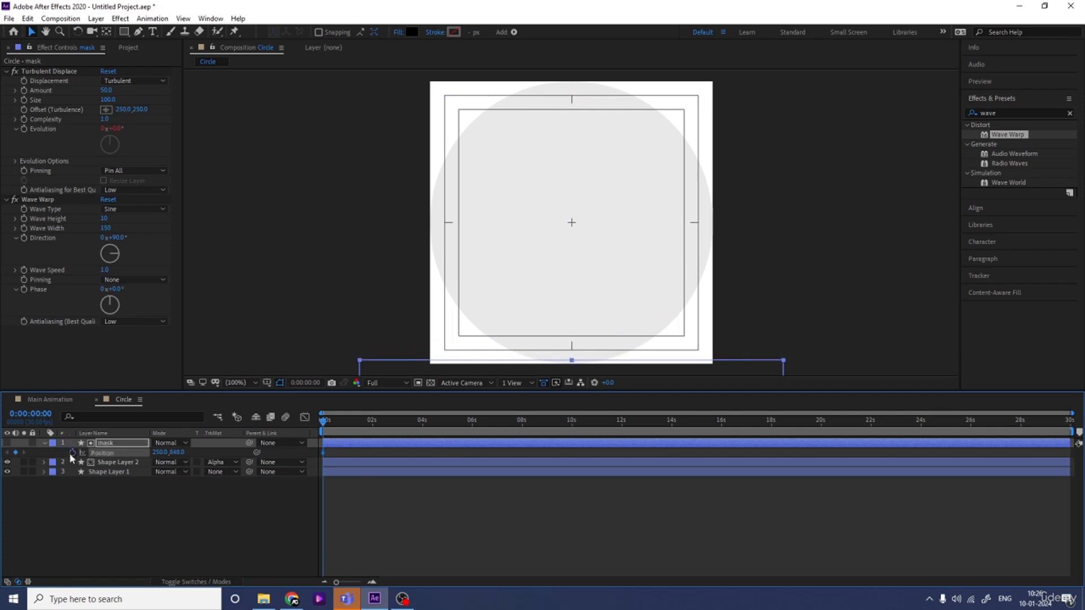
# Keyframe the mask's Position at 2 s, raised until the black circle is completely filled, and preview the rising fill.
pyautogui.click(373, 427)
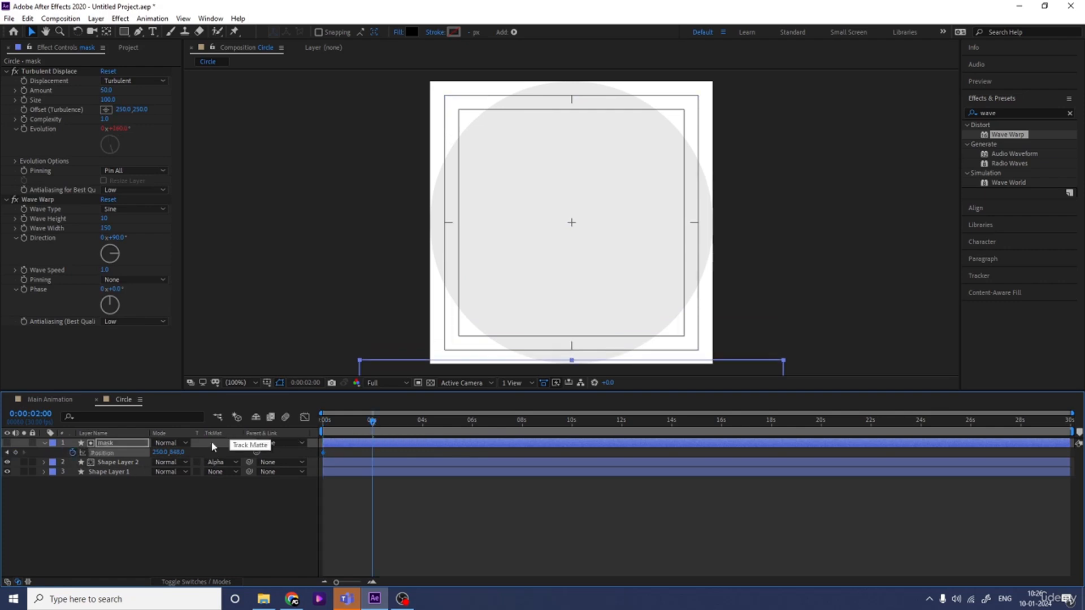
pyautogui.moveTo(170, 453); pyautogui.dragTo(85, 453)
pyautogui.moveTo(558, 273); pyautogui.dragTo(564, 171)
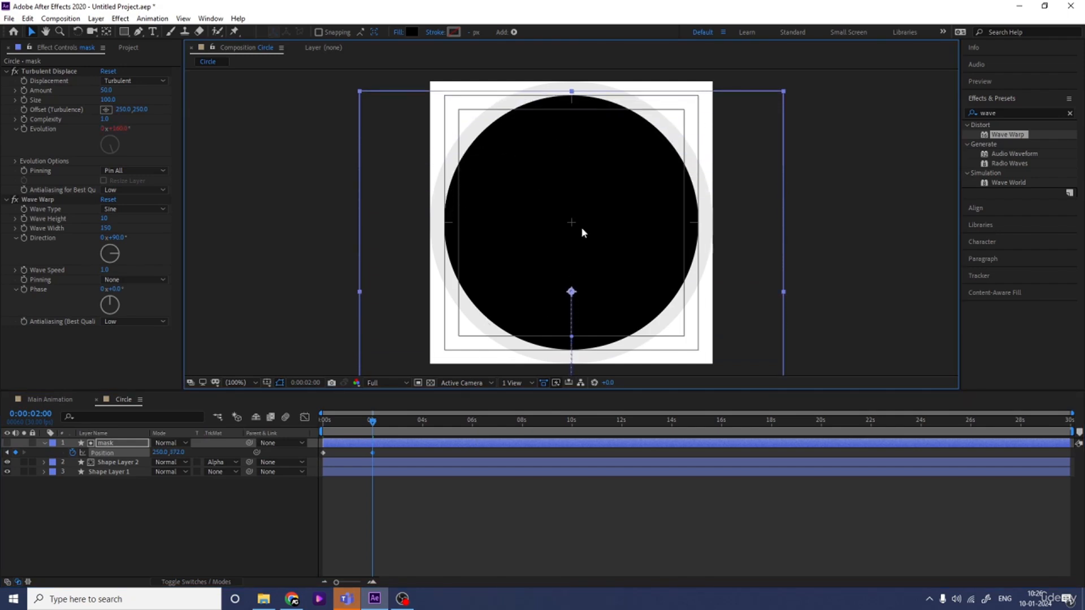
pyautogui.moveTo(581, 228); pyautogui.dragTo(582, 221)
pyautogui.moveTo(373, 421); pyautogui.dragTo(323, 423)
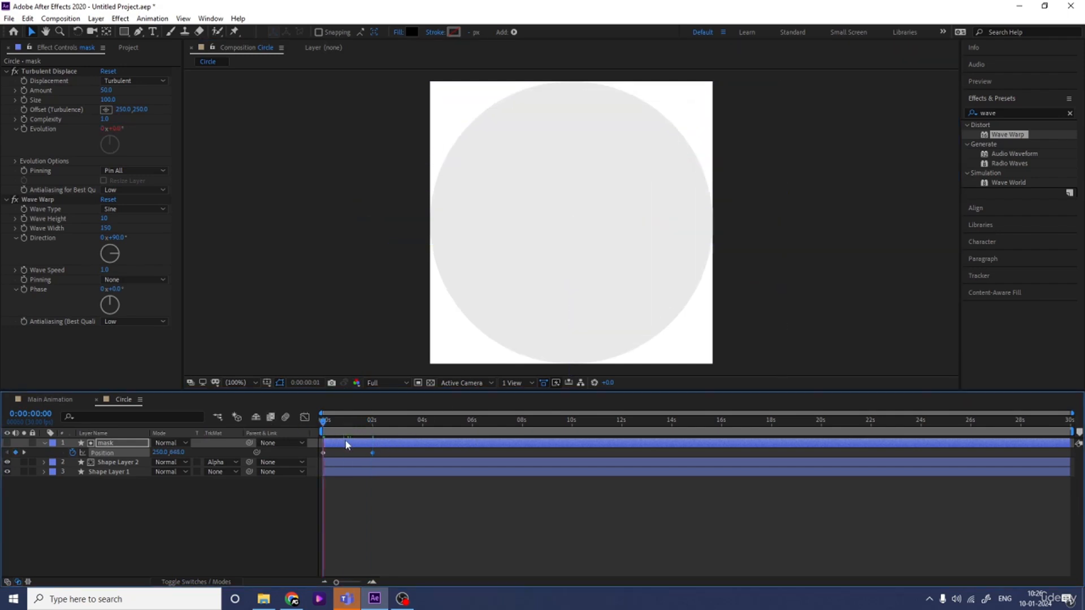
pyautogui.press('space')
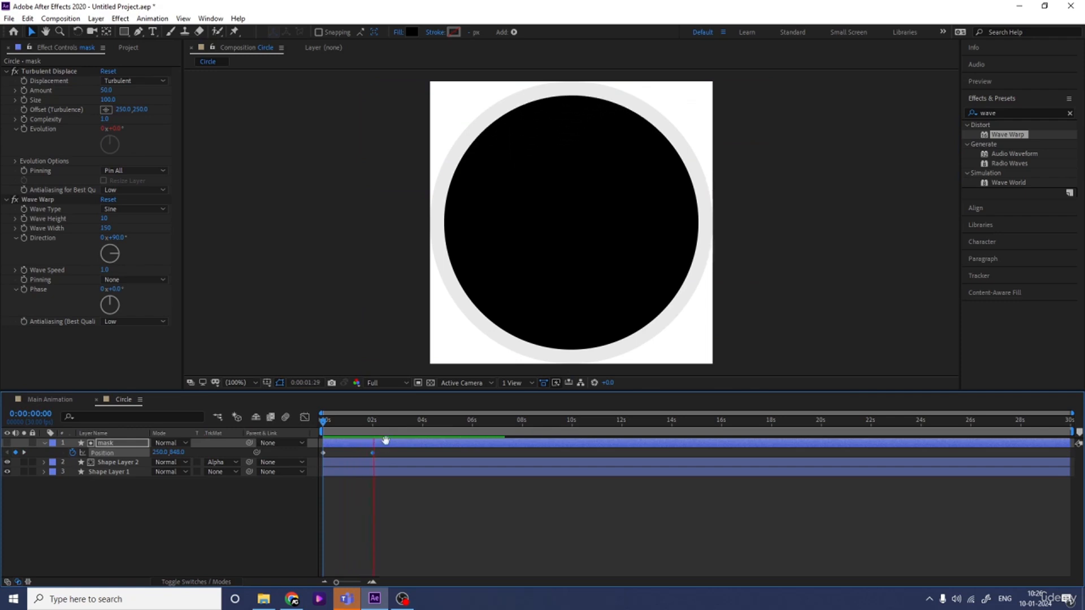
pyautogui.press('space')
# Retime the mask's second Position keyframe to 3 s and preview the fill from the start.
pyautogui.press('=')
pyautogui.press('Home')
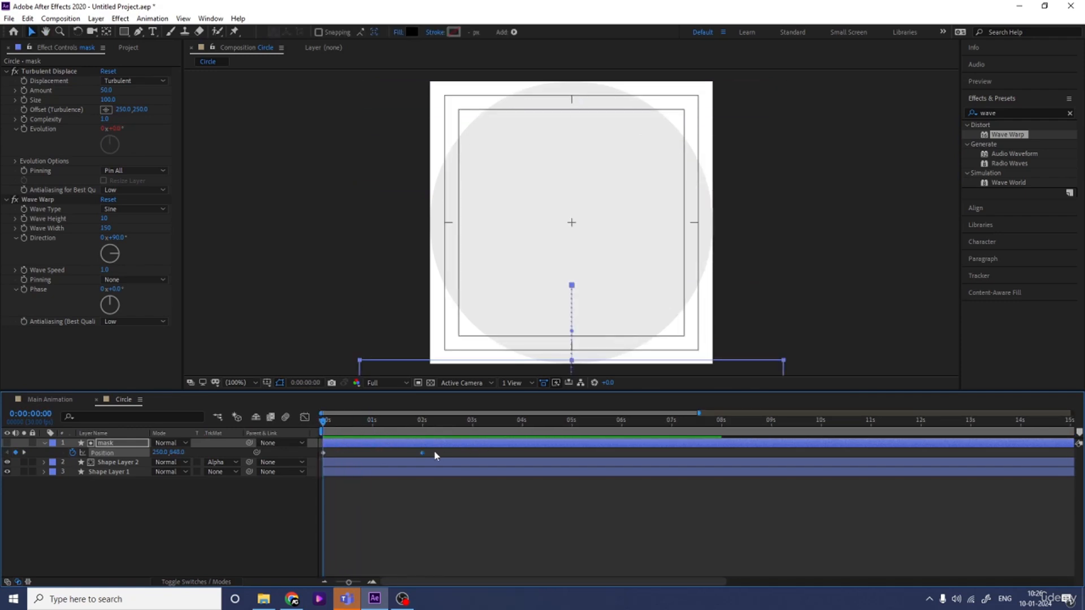
pyautogui.moveTo(423, 452); pyautogui.dragTo(474, 452)
pyautogui.press('space')
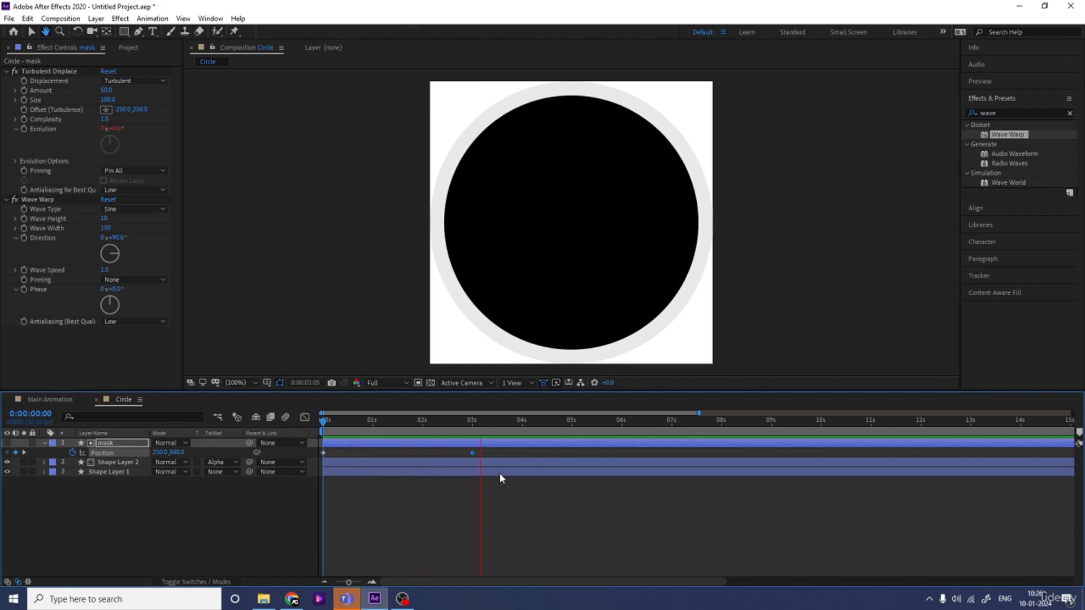
pyautogui.press('space')
pyautogui.press('Home')
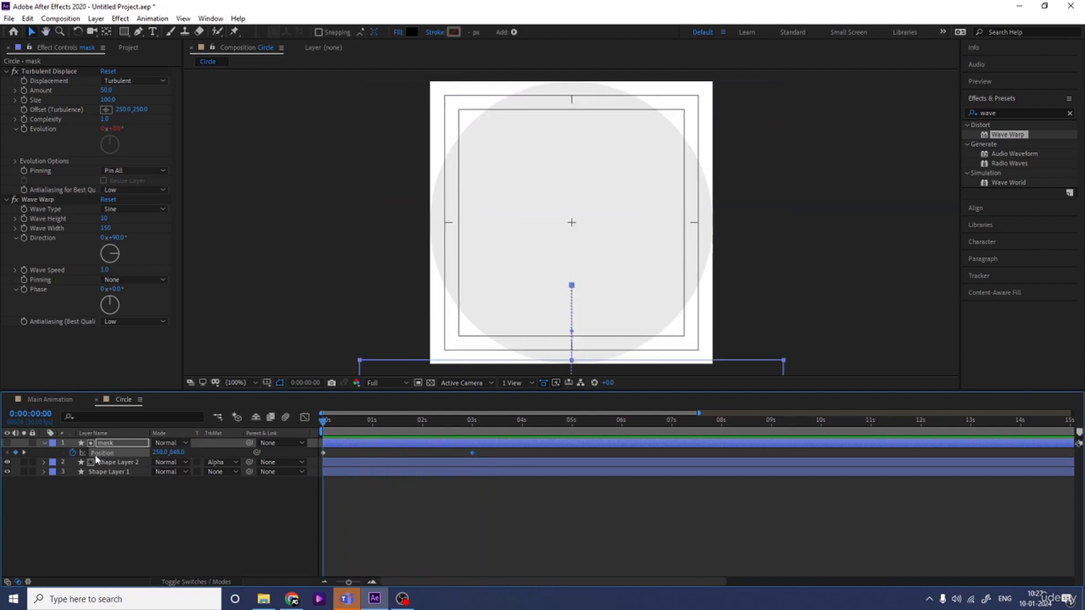
# Pre-compose the mask and black circle layers together into a composition named "Fill".
pyautogui.click(113, 461)
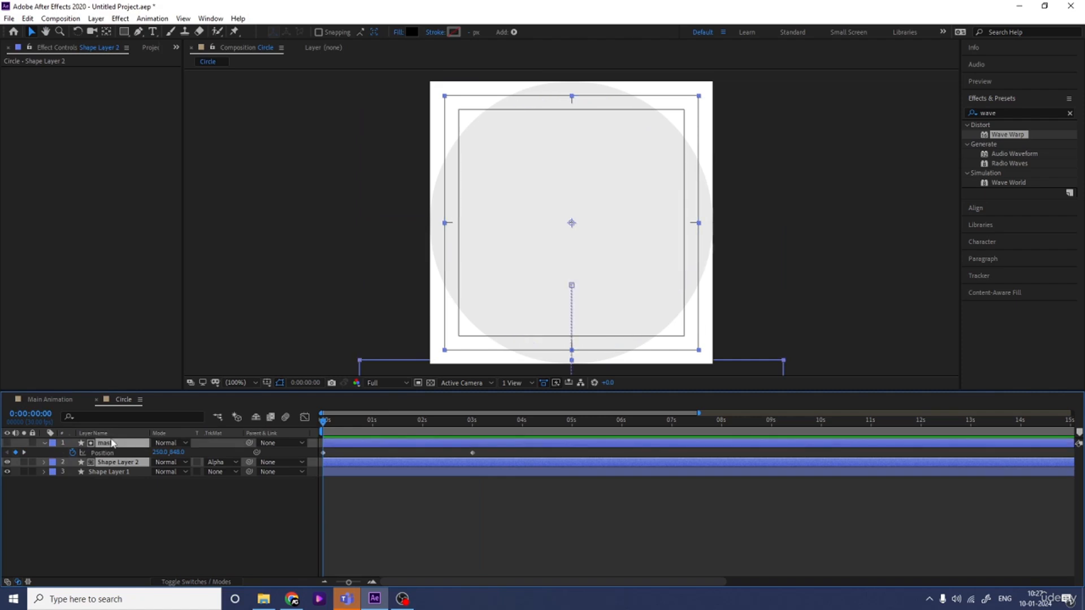
pyautogui.hotkey('ctrl', 'shift', 'c')
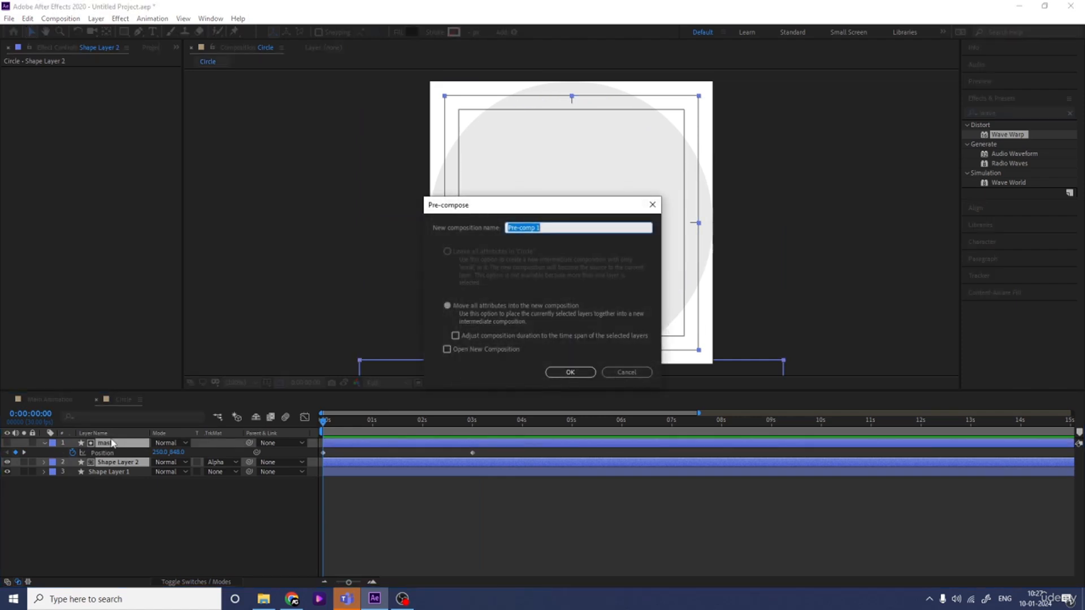
pyautogui.write('Fill')
pyautogui.press('Return')
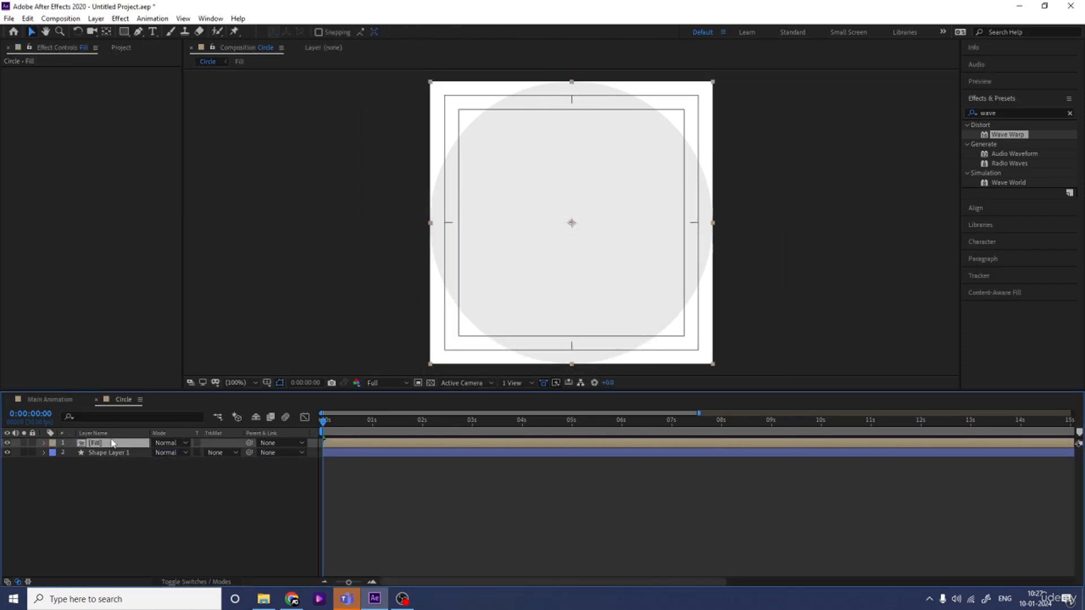
# Duplicate the Fill layer and shift the upper copy to start at 20 frames.
pyautogui.click(1010, 114)
pyautogui.click(106, 503)
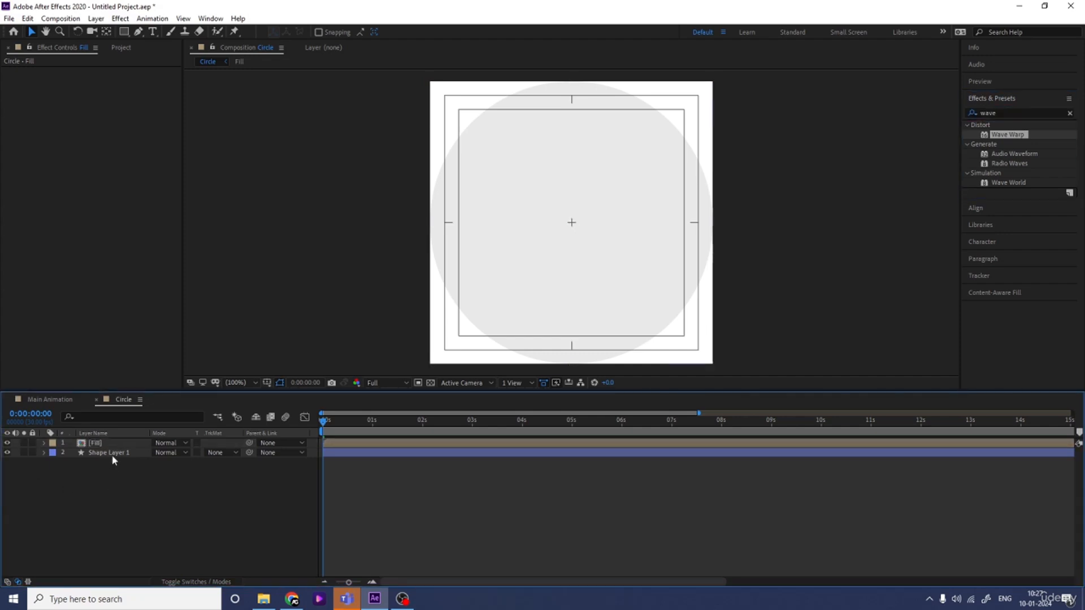
pyautogui.click(111, 446)
pyautogui.hotkey('ctrl', 'd')
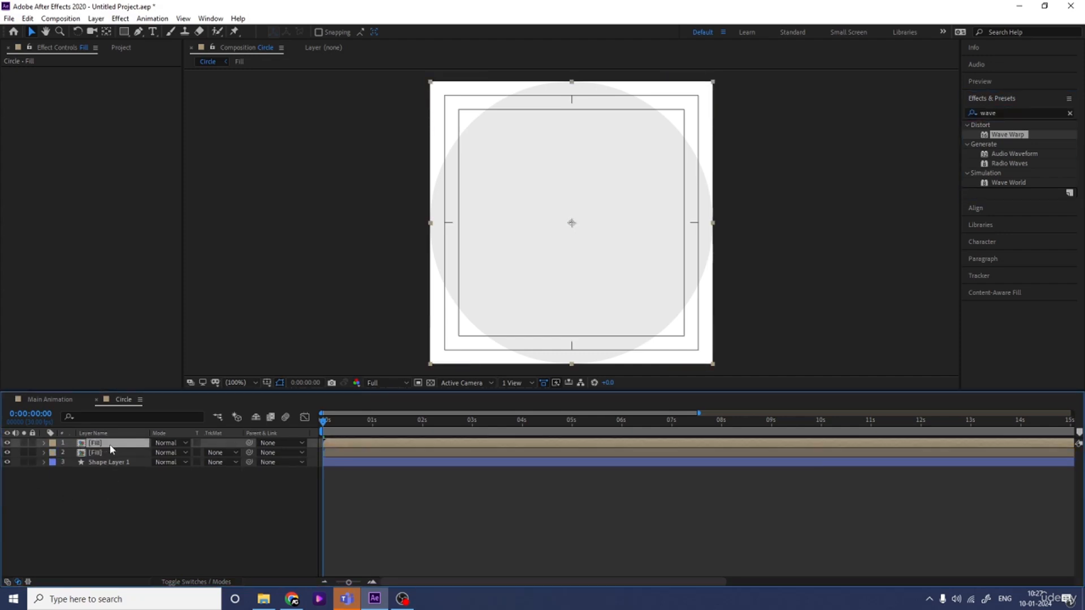
pyautogui.press('=')
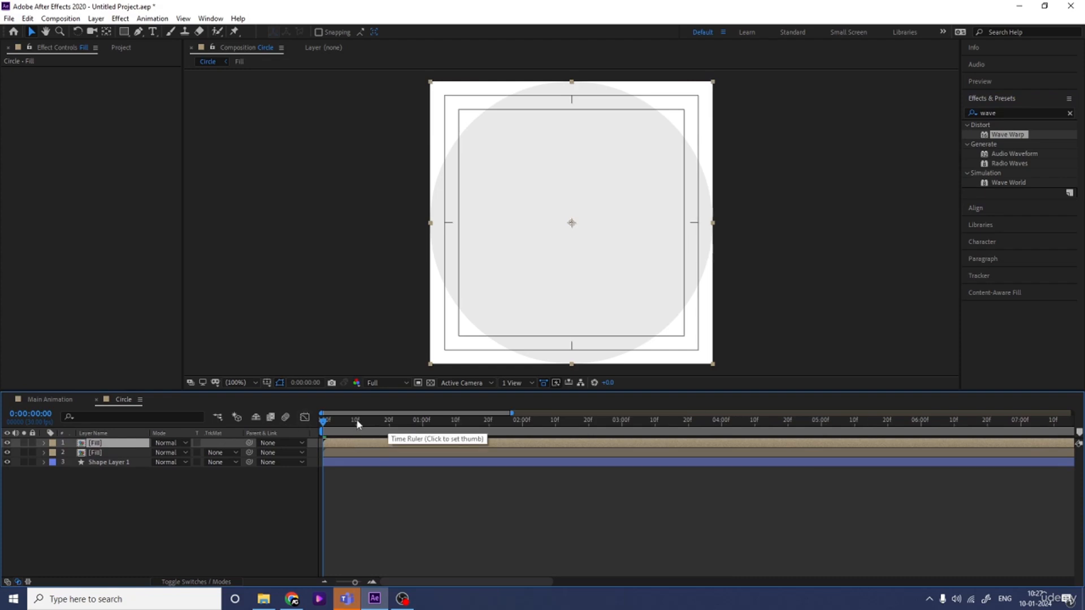
pyautogui.click(389, 423)
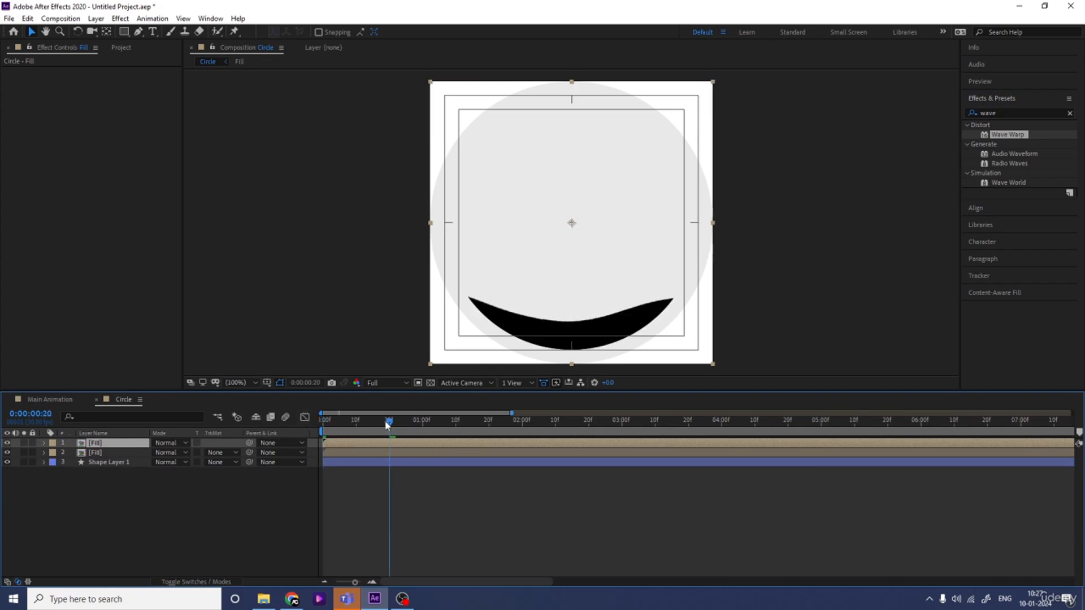
pyautogui.moveTo(361, 444); pyautogui.dragTo(428, 448)
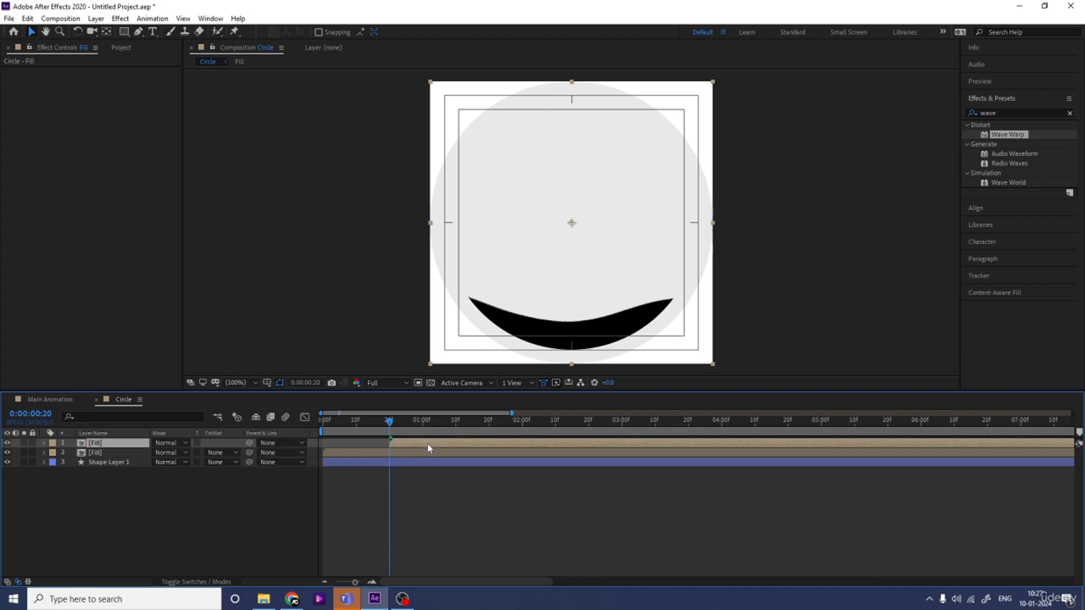
# Reduce the lower Fill layer's opacity to about 73% and preview the two overlapping waves.
pyautogui.click(112, 453)
pyautogui.press('t')
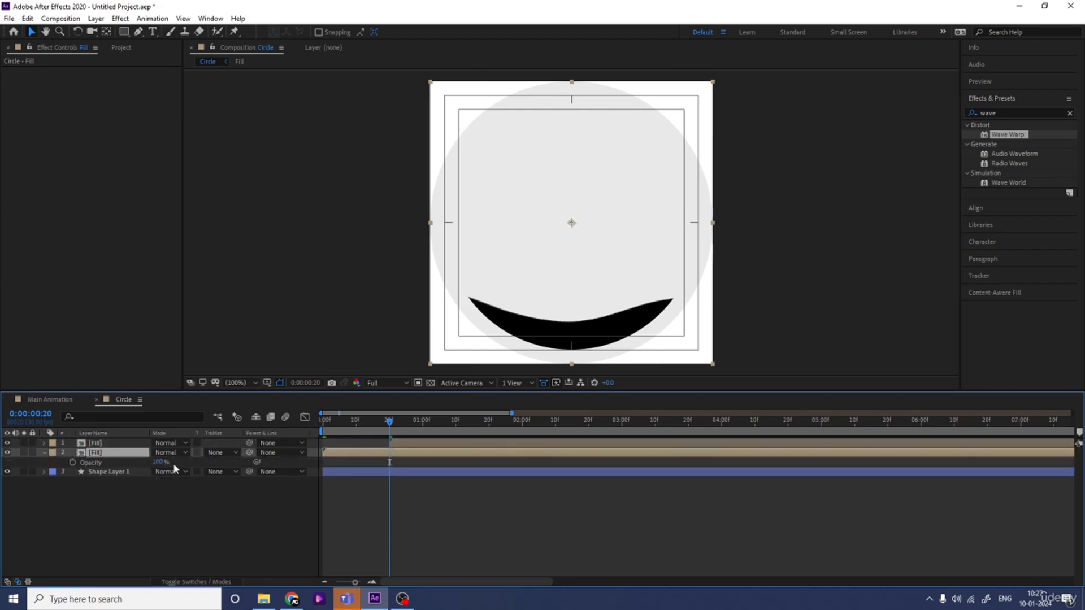
pyautogui.moveTo(161, 462); pyautogui.dragTo(149, 462)
pyautogui.press('space')
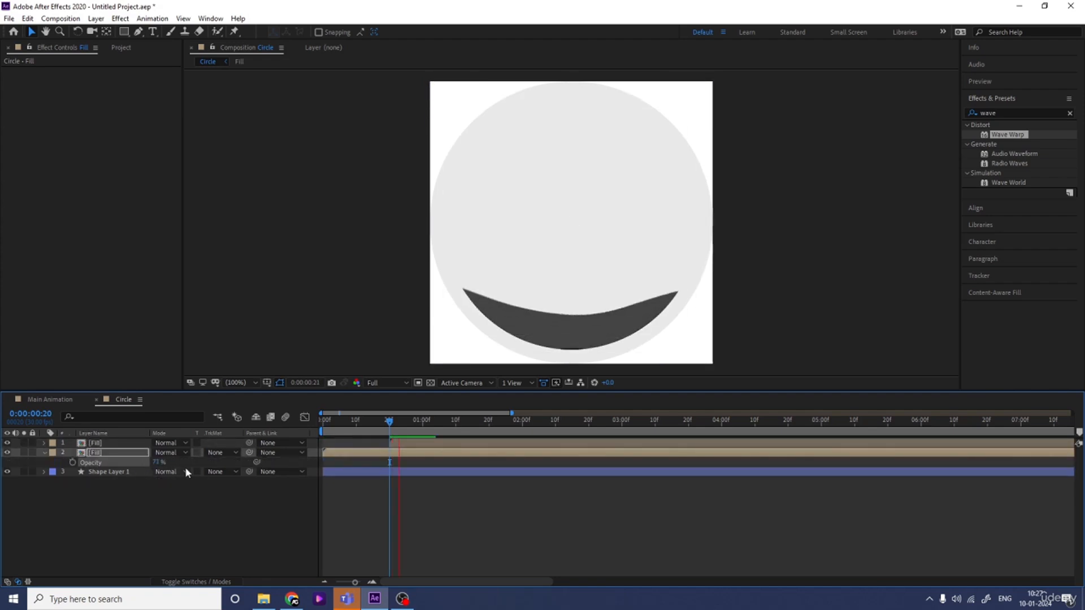
pyautogui.press('space')
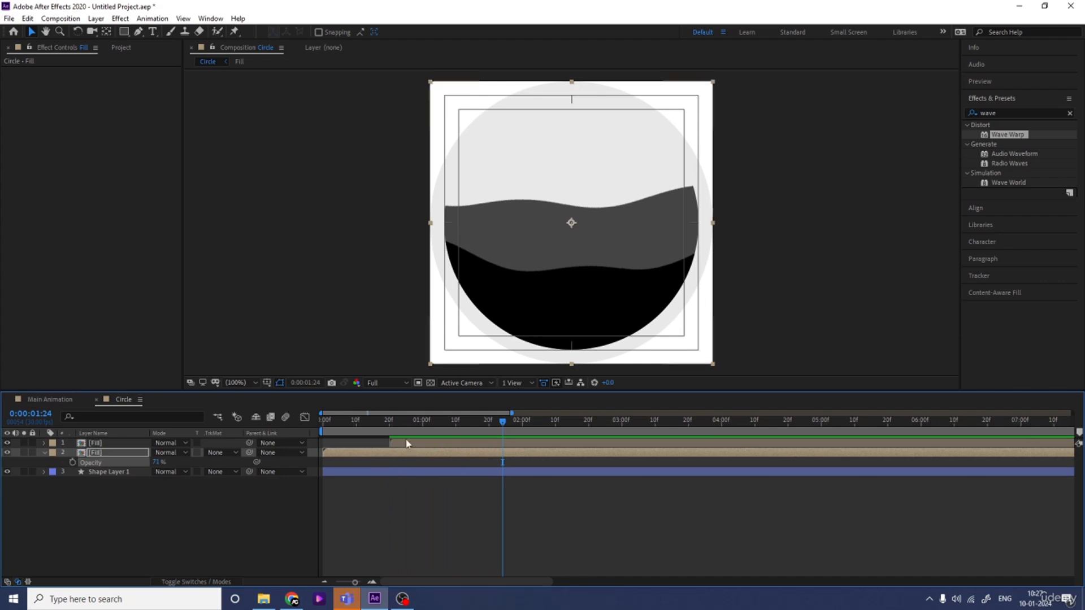
# Shift the upper Fill layer earlier to start at about 5 frames, and preview the closer waves.
pyautogui.moveTo(405, 441); pyautogui.dragTo(359, 443)
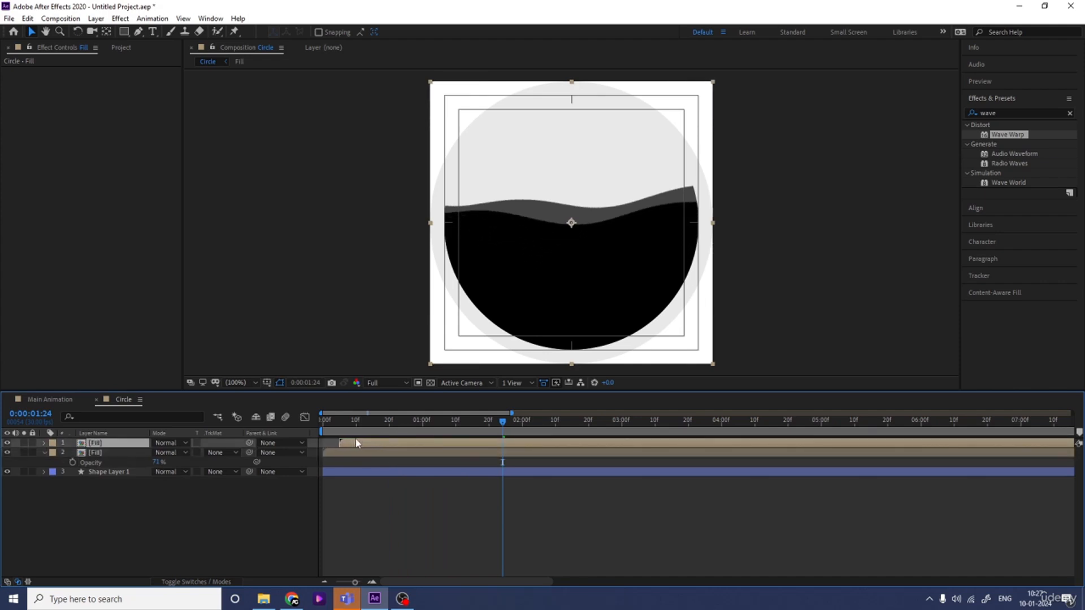
pyautogui.press('space')
pyautogui.press('-')
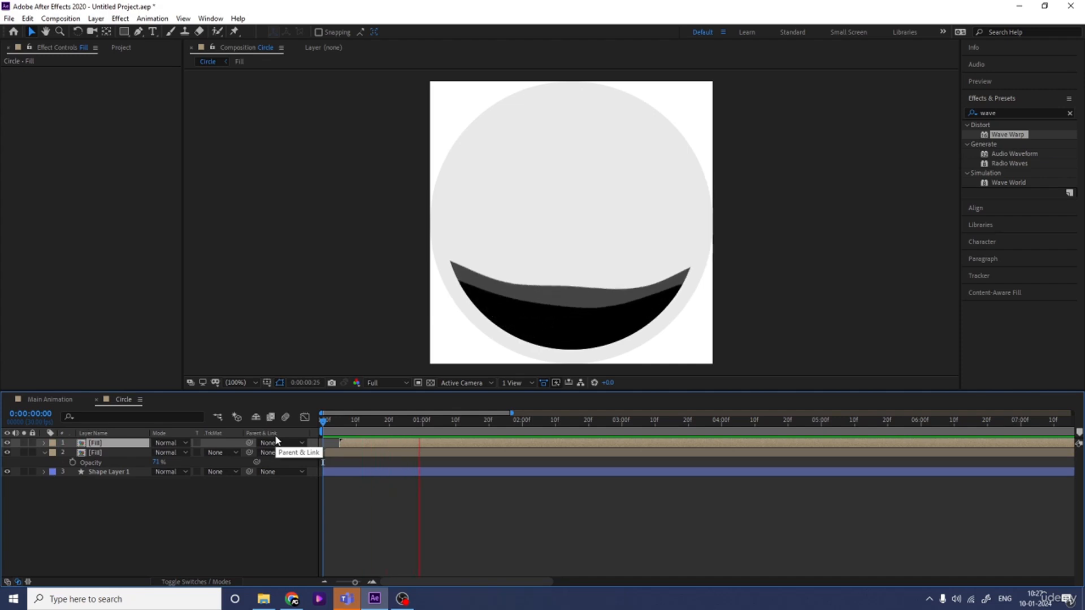
pyautogui.press('-')
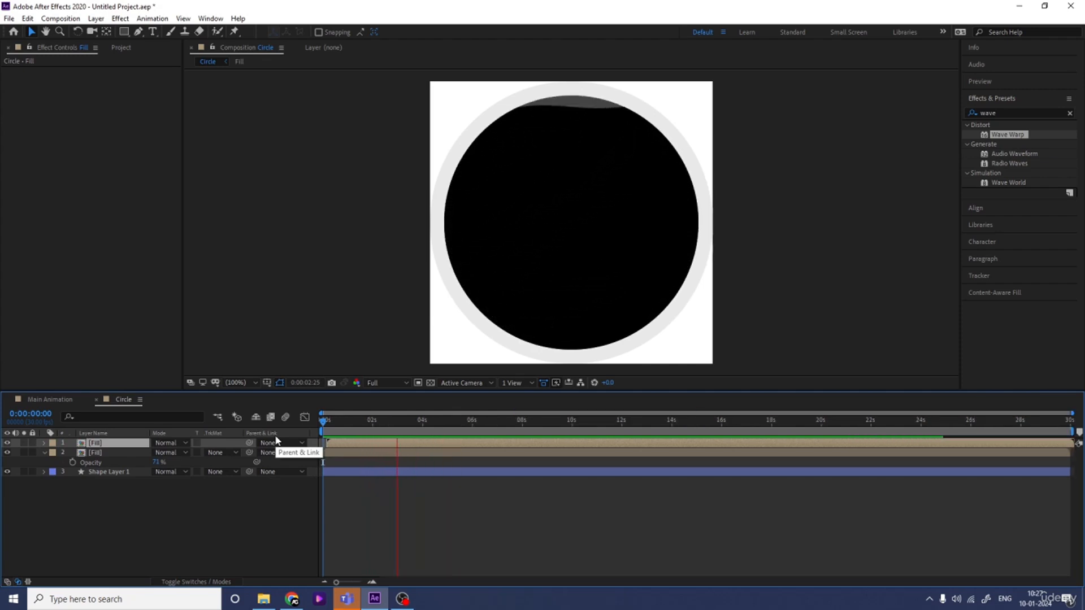
pyautogui.press('space')
pyautogui.click(384, 507)
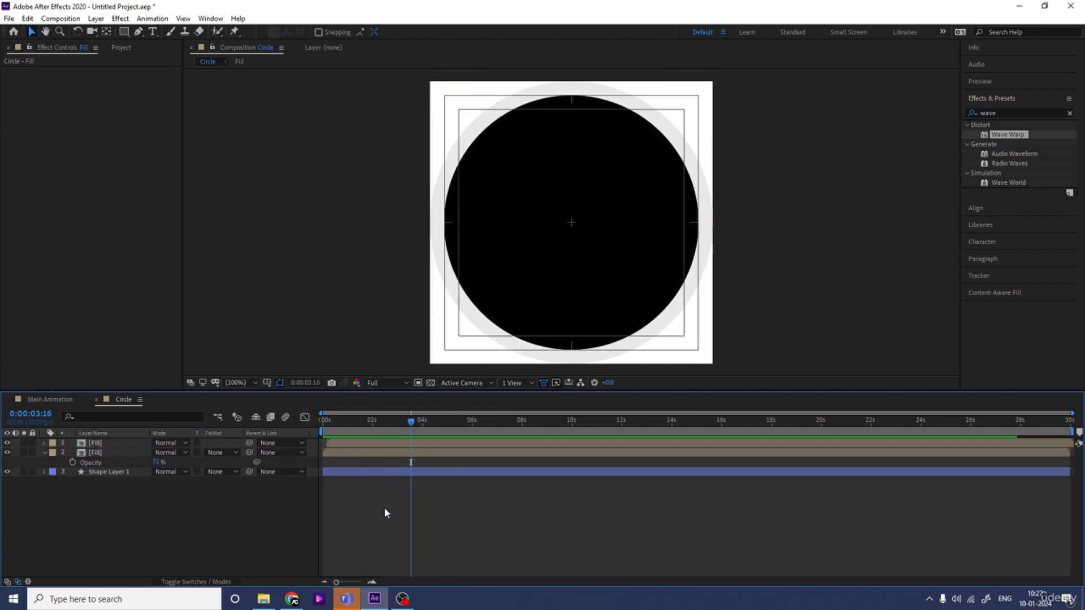
# Add the Circle composition as a layer in the Main Animation composition.
pyautogui.click(67, 401)
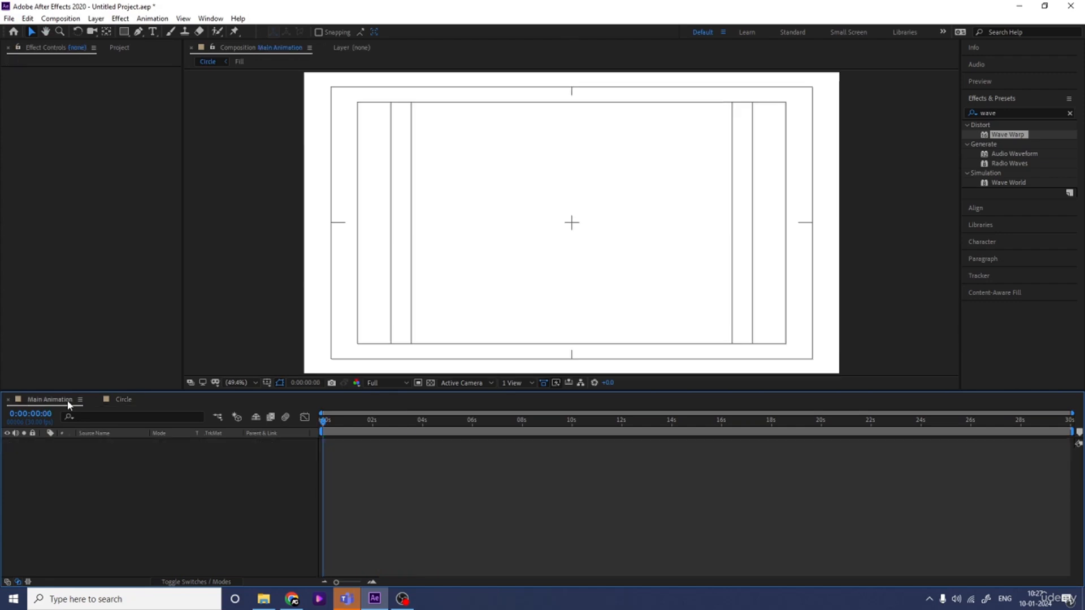
pyautogui.hotkey('ctrl', '0')
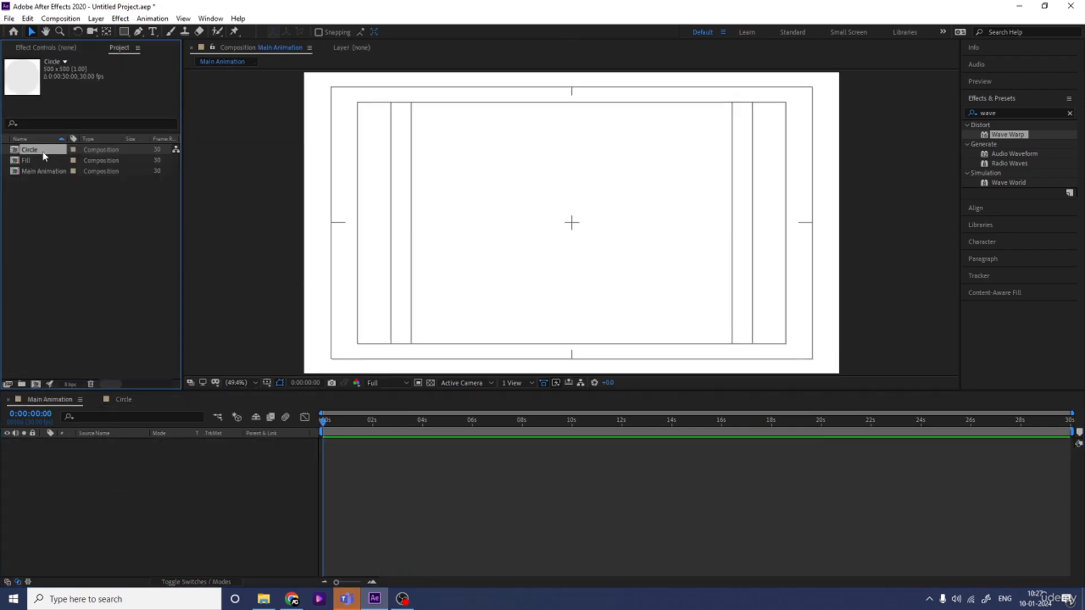
pyautogui.moveTo(35, 153); pyautogui.dragTo(162, 506)
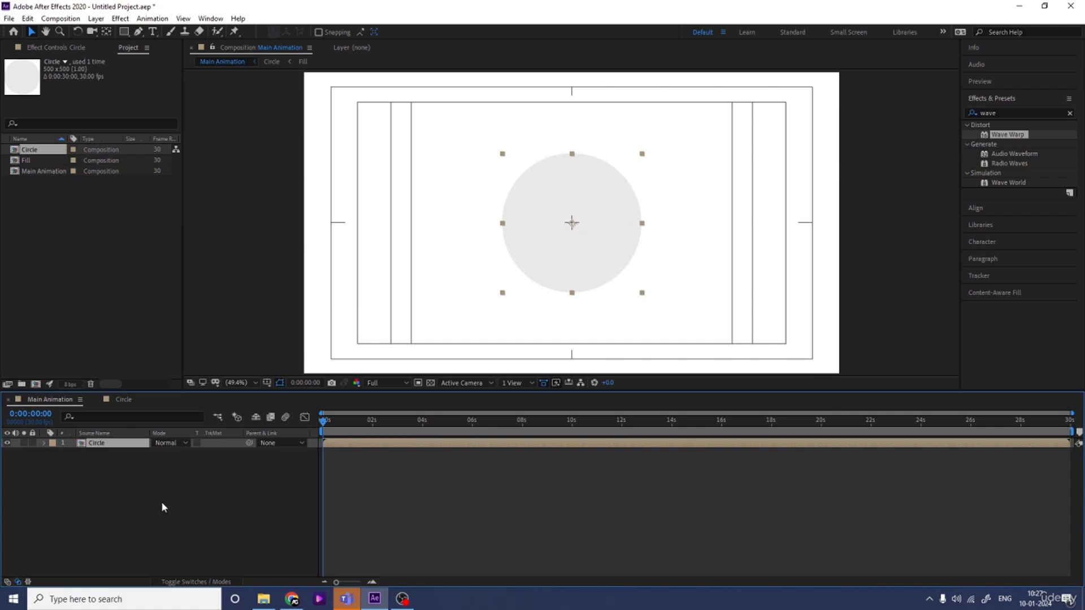
# Move the Circle layer straight down until its top edge sits exactly on the Main Animation composition's center.
pyautogui.moveTo(576, 162); pyautogui.dragTo(578, 226)
pyautogui.scroll(4, 577, 226)
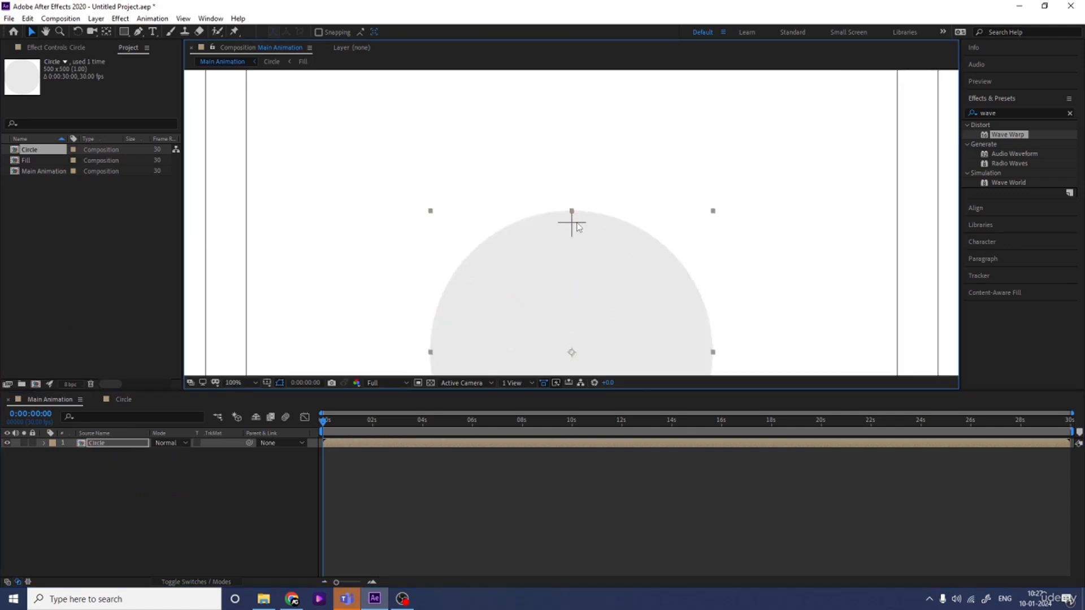
pyautogui.moveTo(577, 225); pyautogui.dragTo(575, 247)
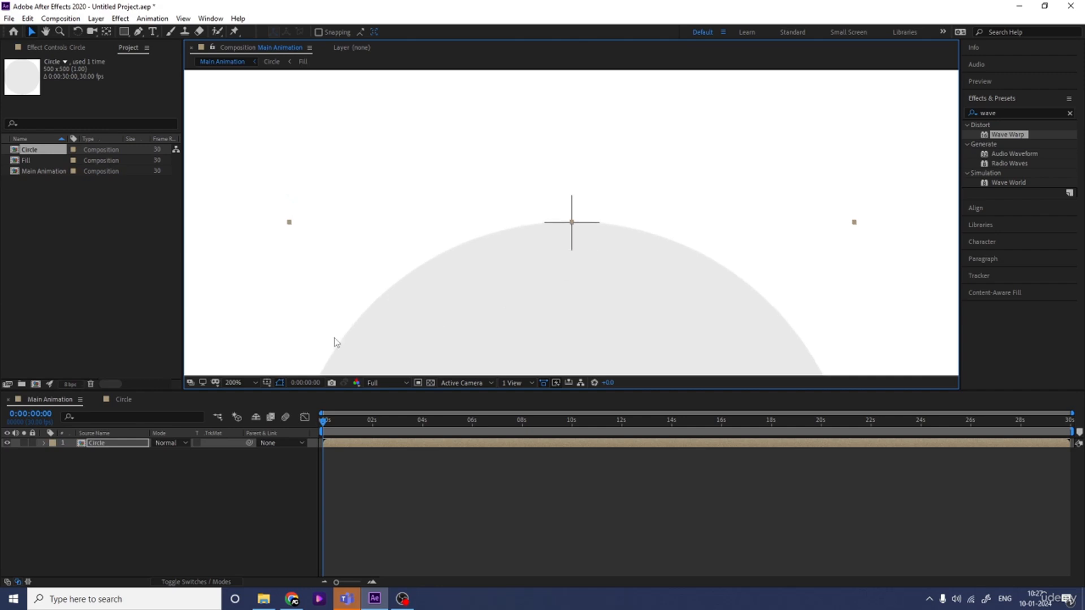
pyautogui.click(139, 472)
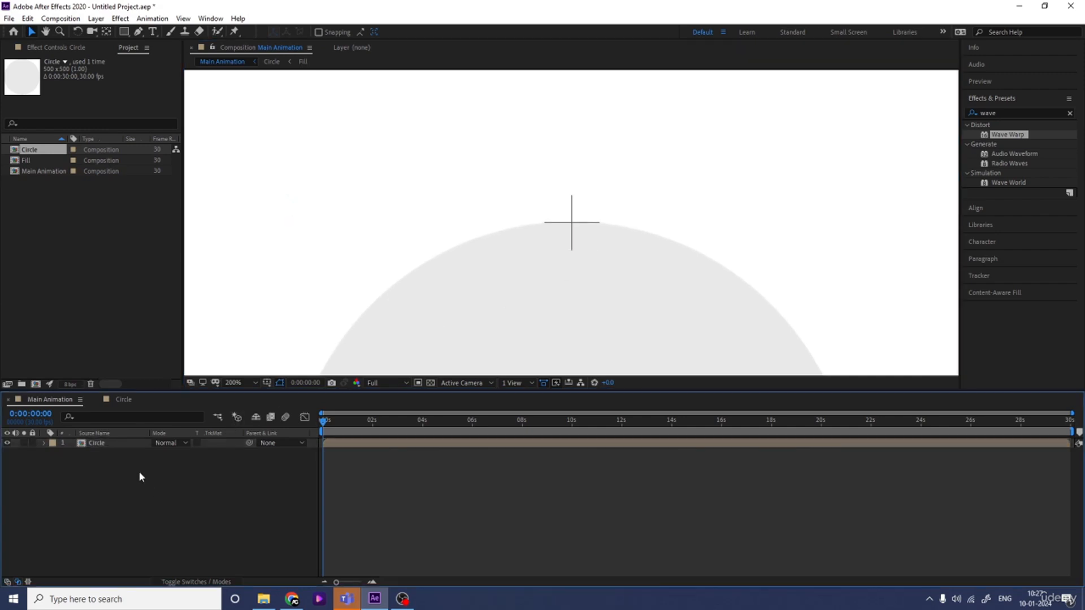
# Duplicate the Circle layer, move the copy up until its bottom edge meets the composition's center, and preview both circles.
pyautogui.click(100, 443)
pyautogui.hotkey('ctrl', 'd')
pyautogui.moveTo(588, 282); pyautogui.dragTo(596, 74)
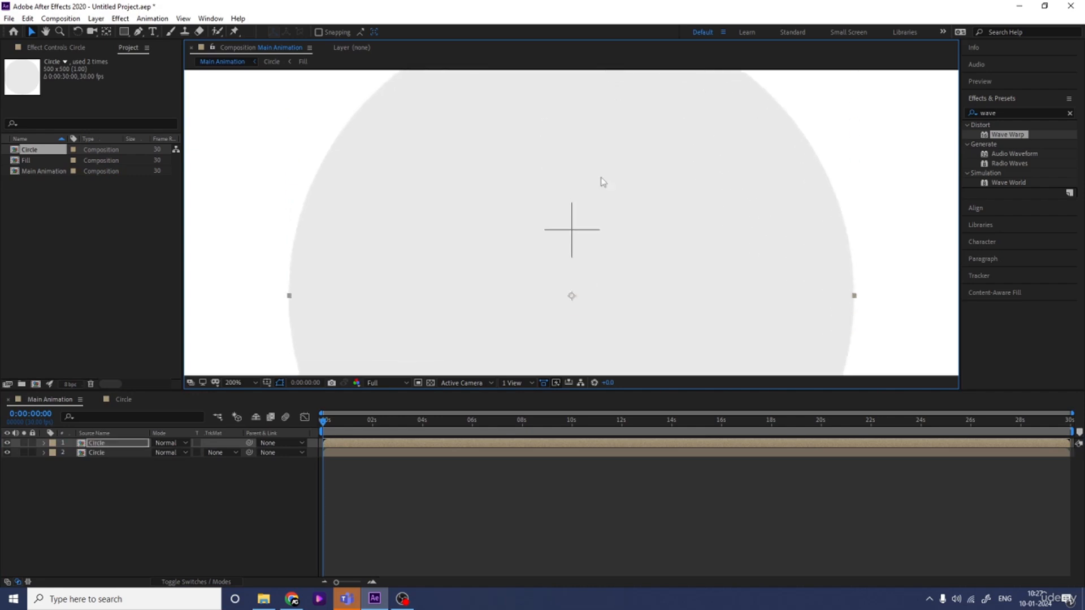
pyautogui.moveTo(617, 312); pyautogui.dragTo(611, 90)
pyautogui.moveTo(607, 246); pyautogui.dragTo(600, 159)
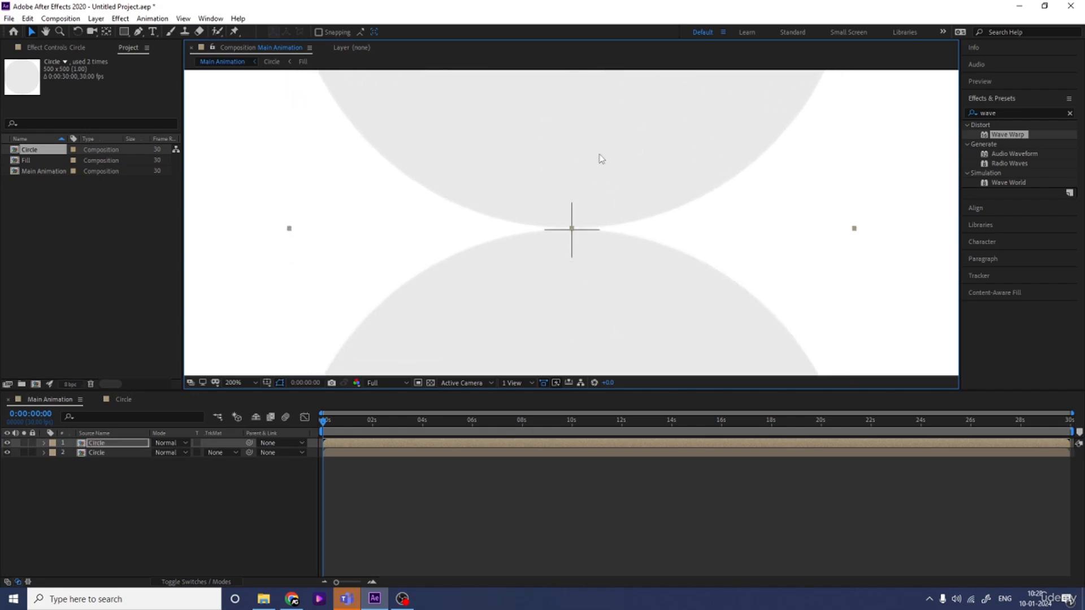
pyautogui.click(252, 383)
pyautogui.click(252, 187)
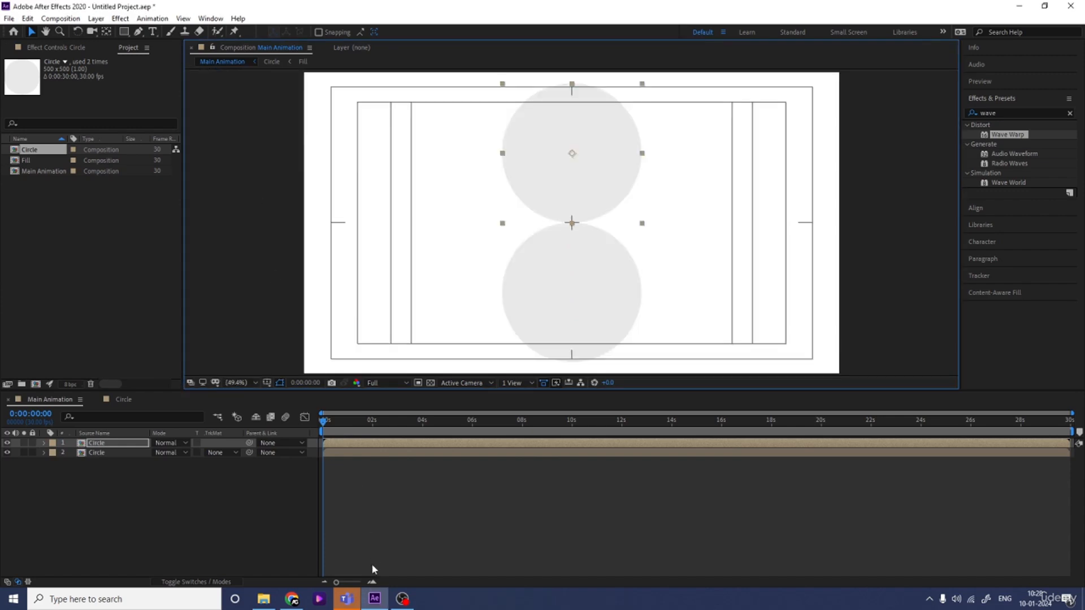
pyautogui.click(243, 531)
pyautogui.press('space')
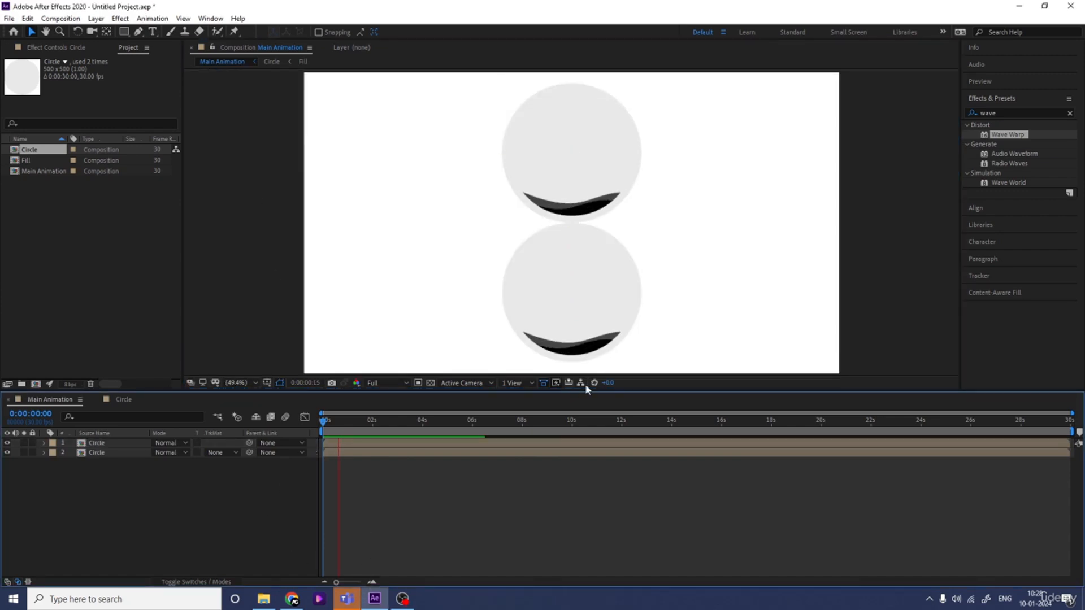
pyautogui.press('space')
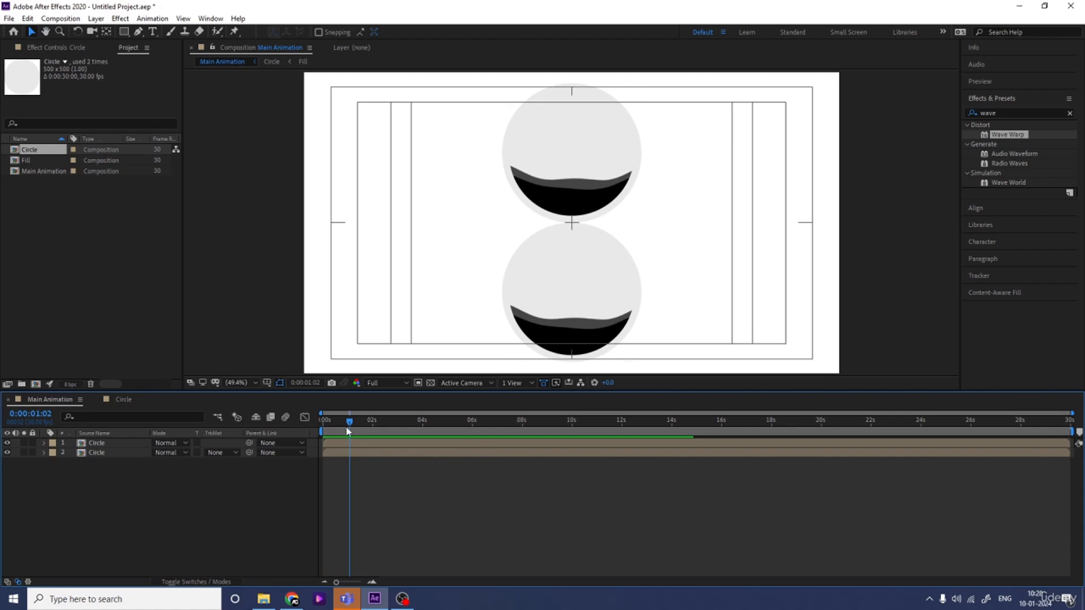
# Duplicate the Circle composition in the project and replace the upper Circle layer with the duplicate, Circle 2.
pyautogui.click(39, 150)
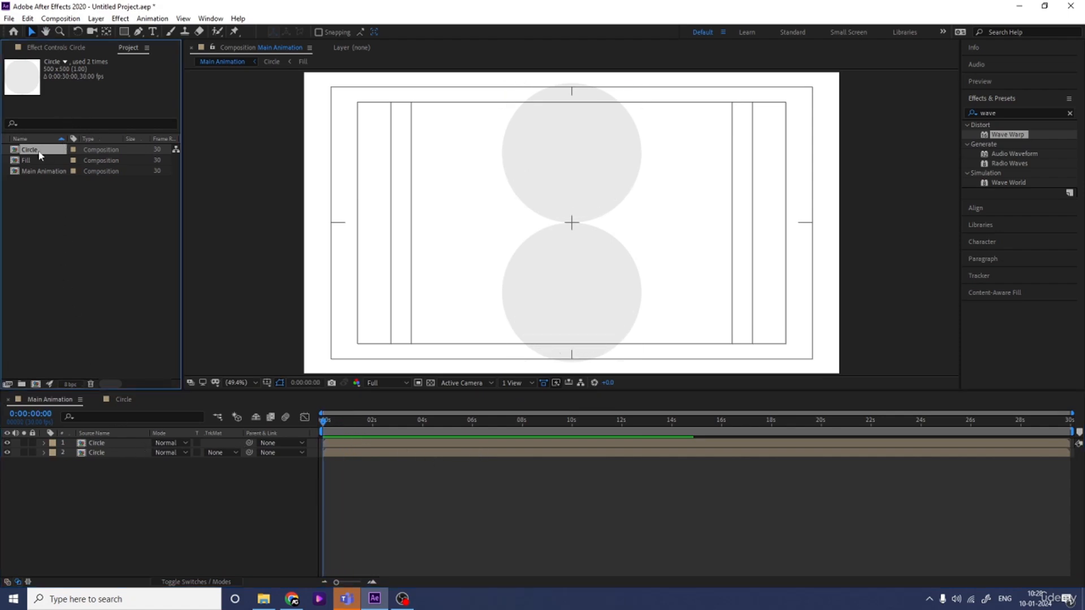
pyautogui.hotkey('ctrl', 'd')
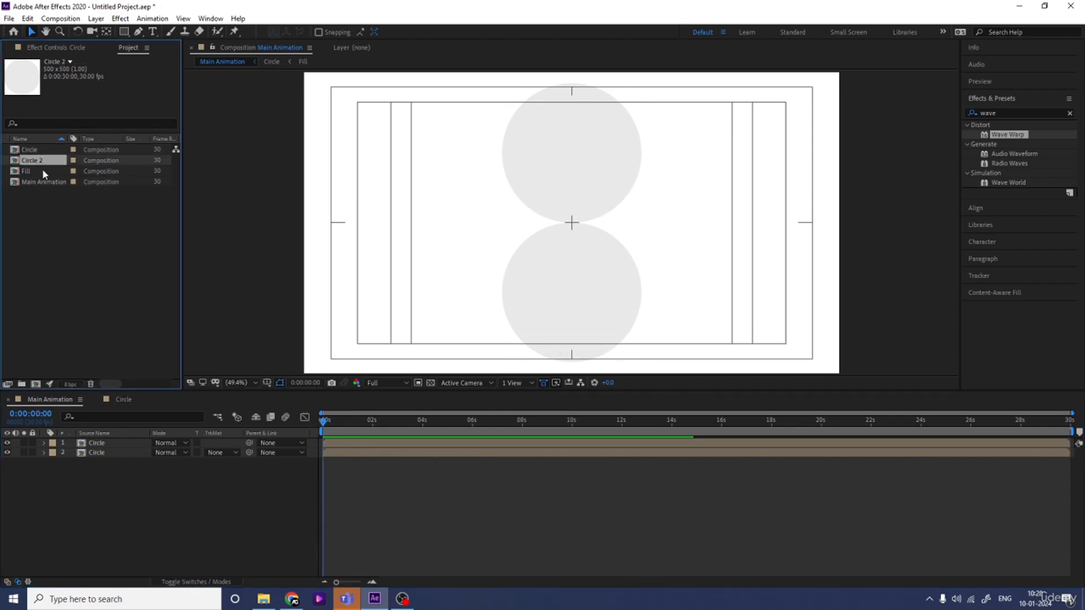
pyautogui.click(111, 444)
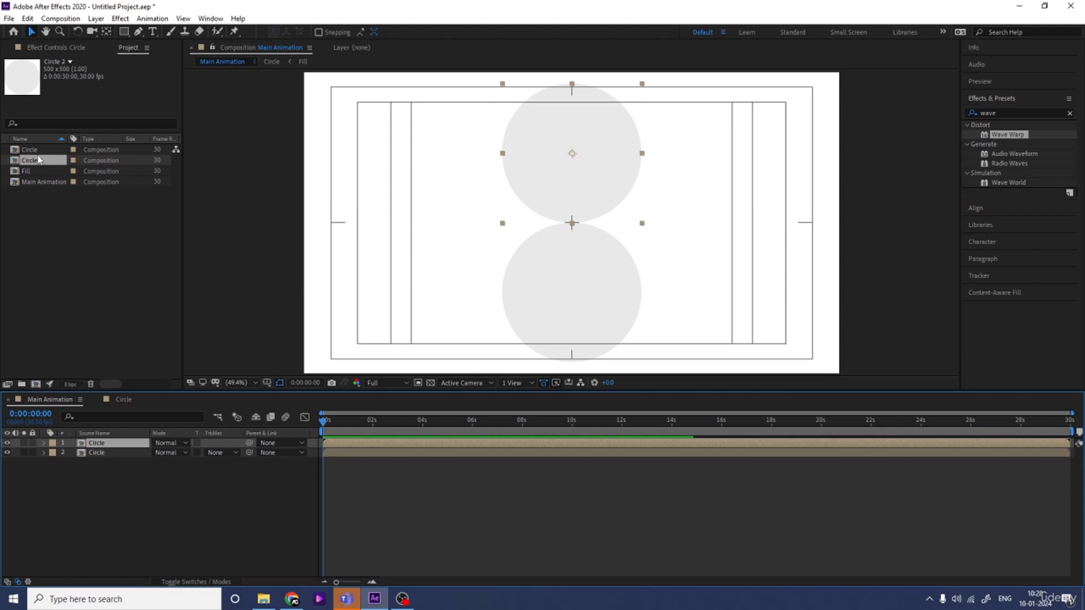
pyautogui.moveTo(40, 162); pyautogui.dragTo(110, 448)
# Duplicate the Fill composition and replace both Fill layers inside Circle 2 with the duplicate, Fill 2.
pyautogui.doubleClick(108, 444)
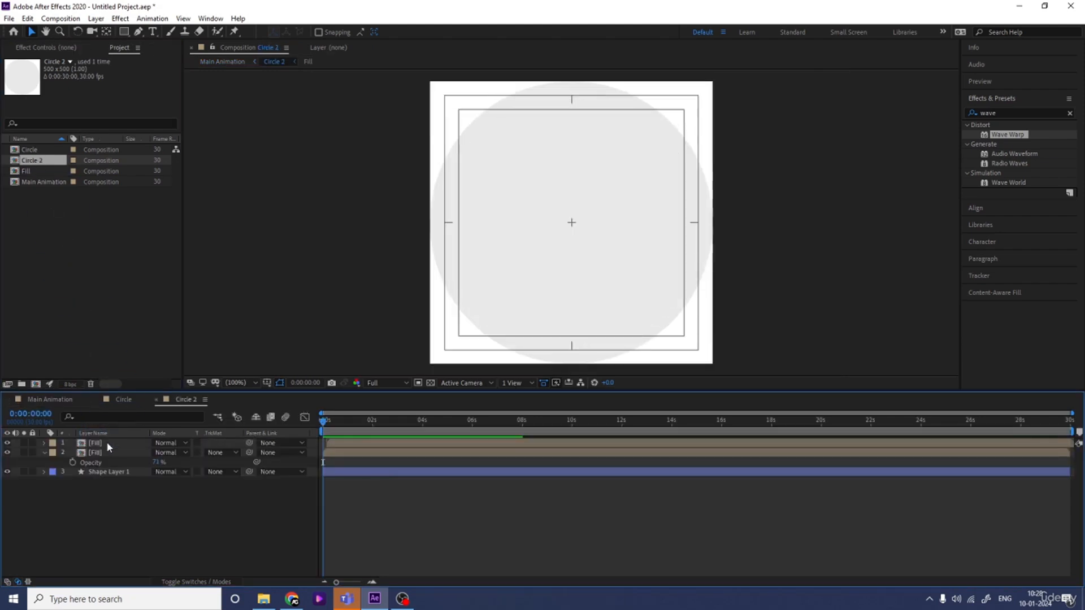
pyautogui.click(121, 454)
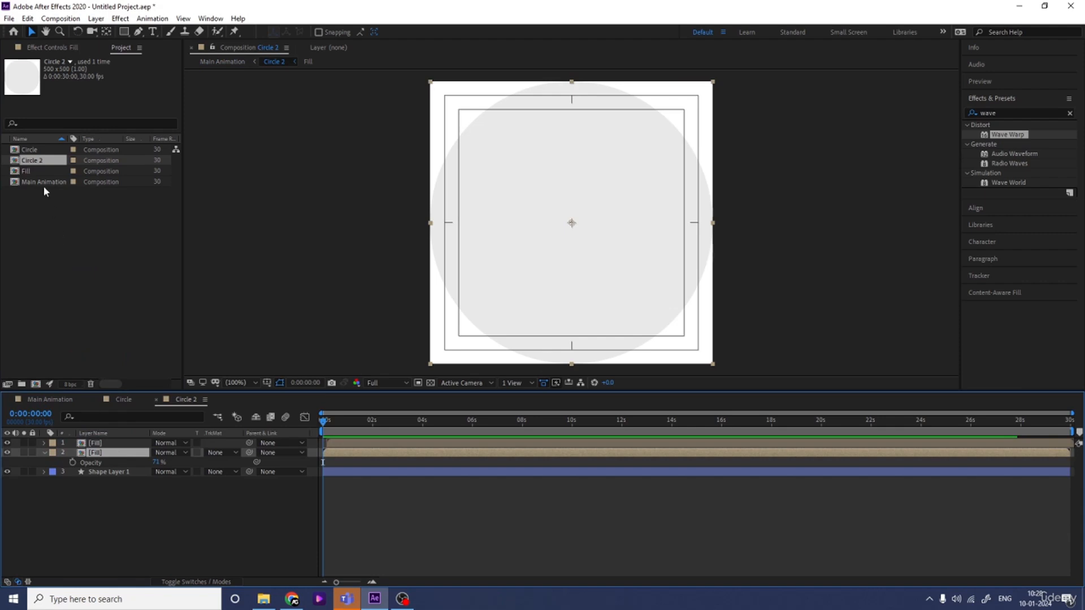
pyautogui.click(28, 172)
pyautogui.hotkey('ctrl', 'd')
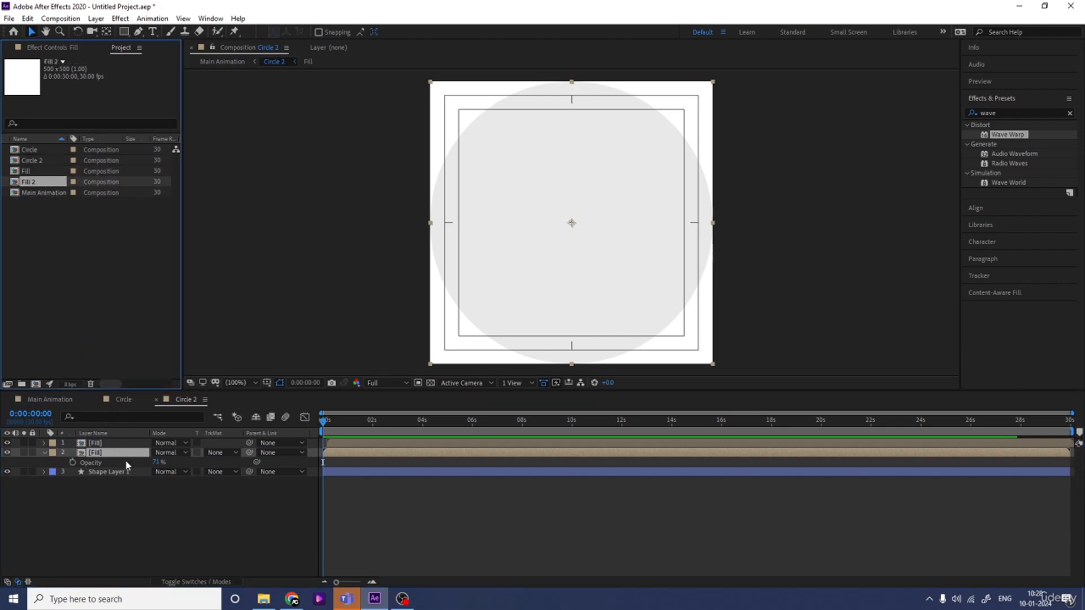
pyautogui.keyDown('shift'); pyautogui.click(91, 445); pyautogui.keyUp('shift')
pyautogui.moveTo(27, 182); pyautogui.dragTo(119, 455)
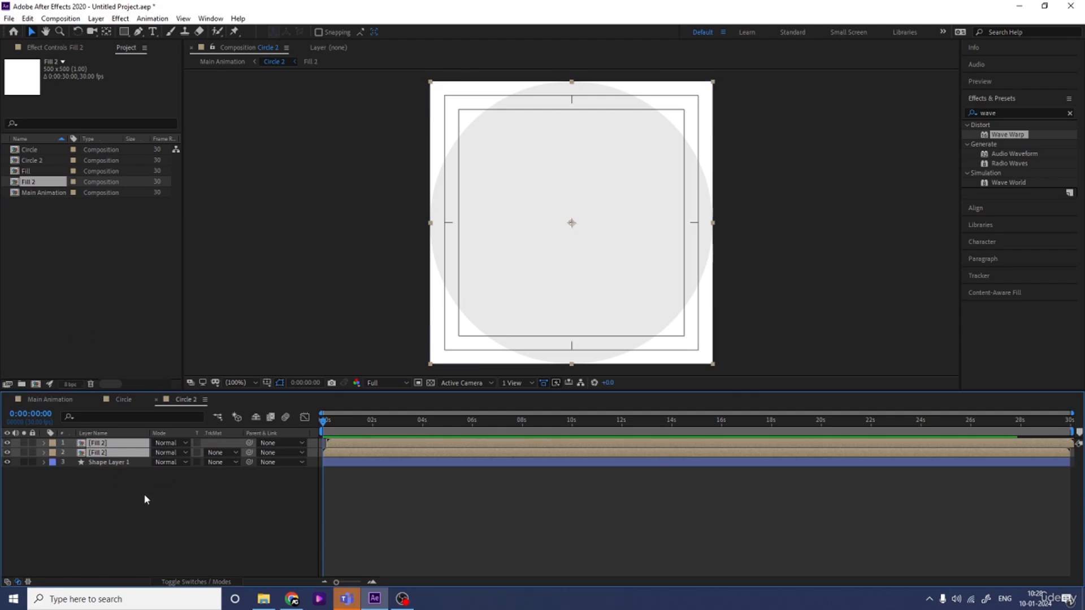
pyautogui.click(144, 494)
# Time-reverse the mask layer's Position keyframes in the Fill 2 composition, and preview the draining fill in Circle 2.
pyautogui.doubleClick(114, 453)
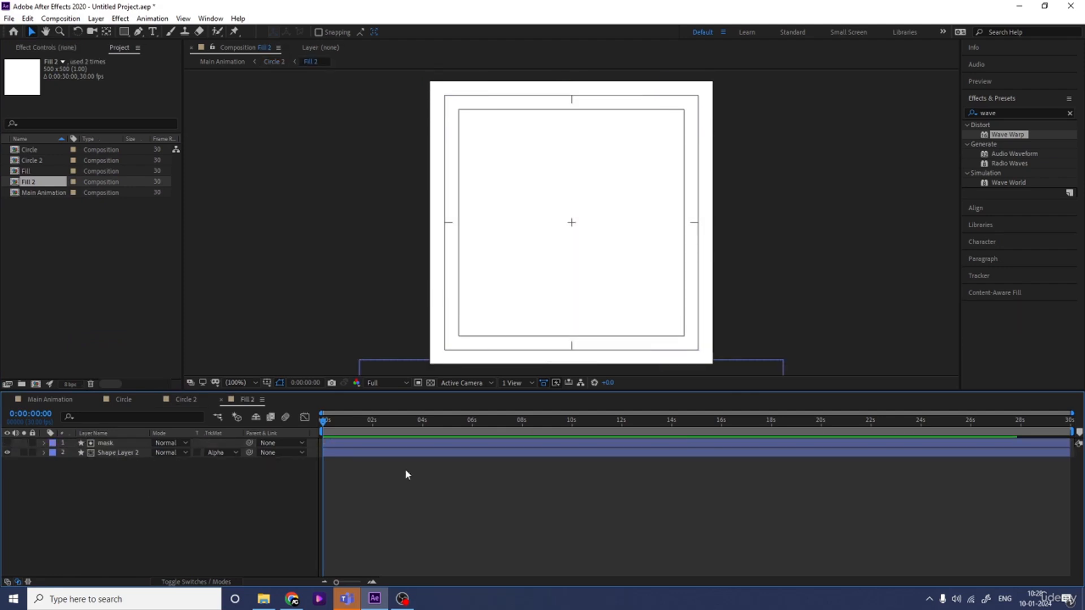
pyautogui.press('u')
pyautogui.click(304, 446)
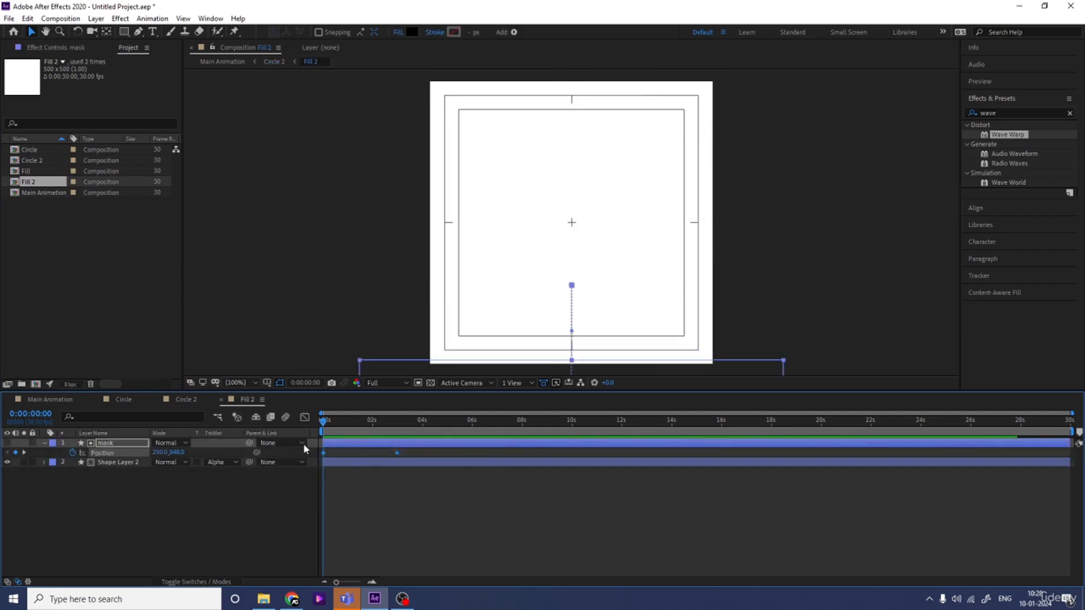
pyautogui.rightClick(325, 454)
pyautogui.moveTo(384, 445)
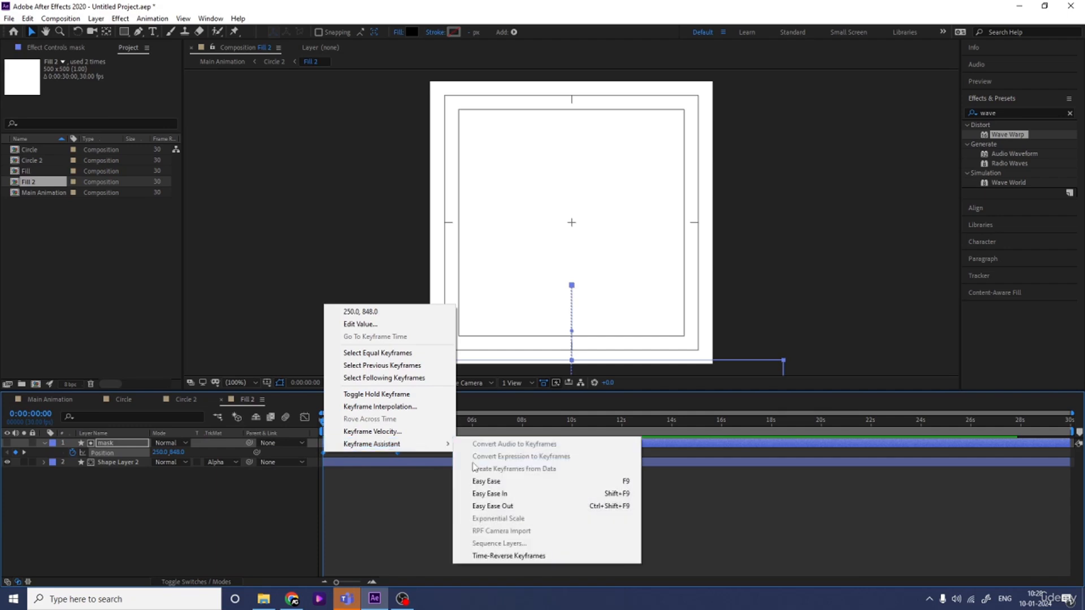
pyautogui.click(500, 556)
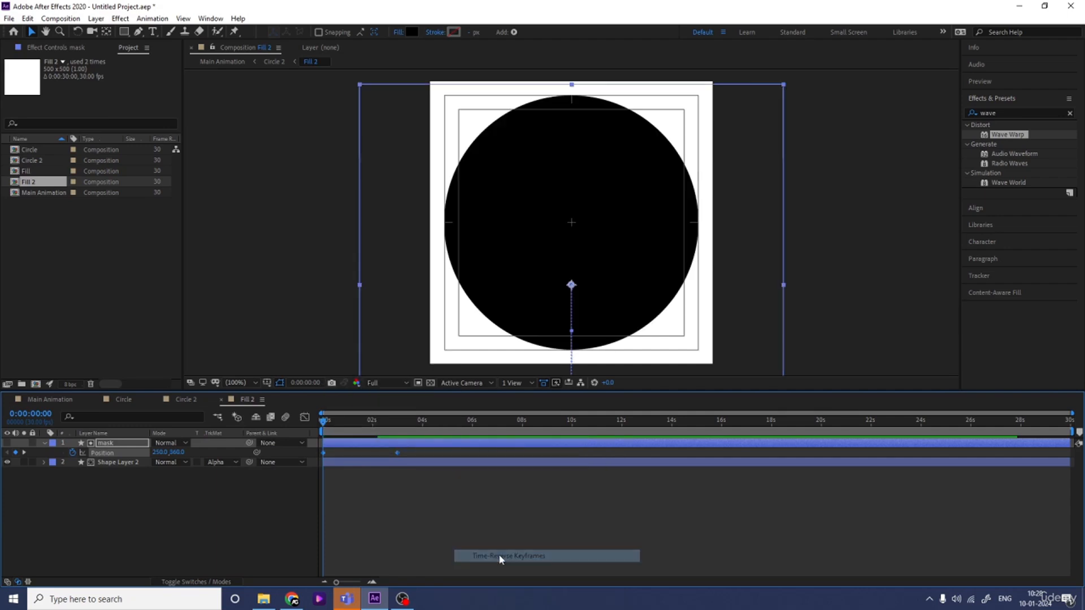
pyautogui.click(169, 399)
pyautogui.press('space')
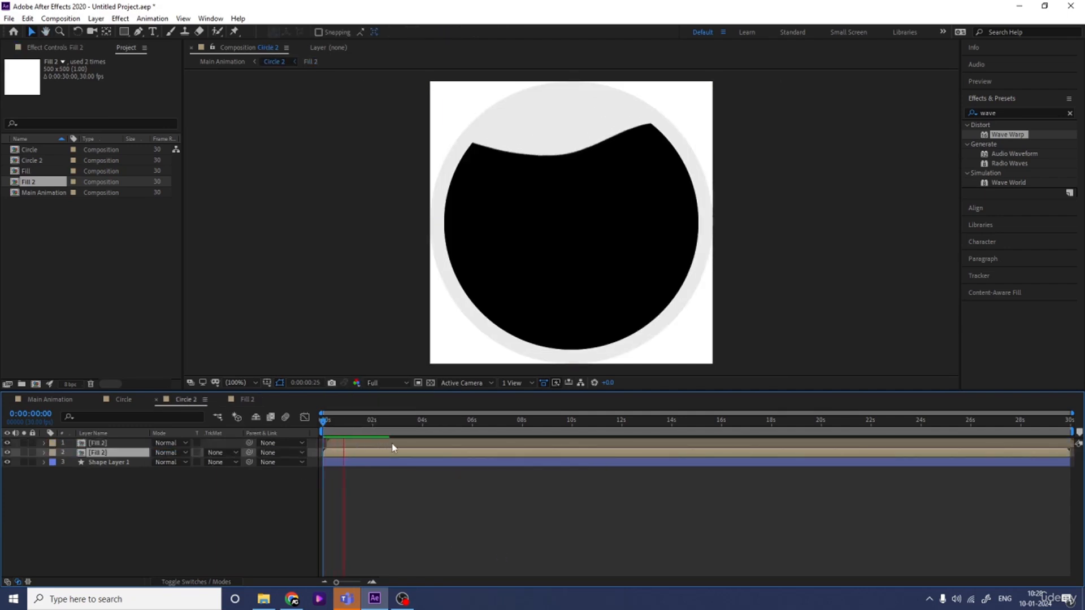
pyautogui.press('space')
# Shift the upper Fill 2 layer in Circle 2 earlier so it starts at 0 frames.
pyautogui.press('=')
pyautogui.press('=')
pyautogui.press('=')
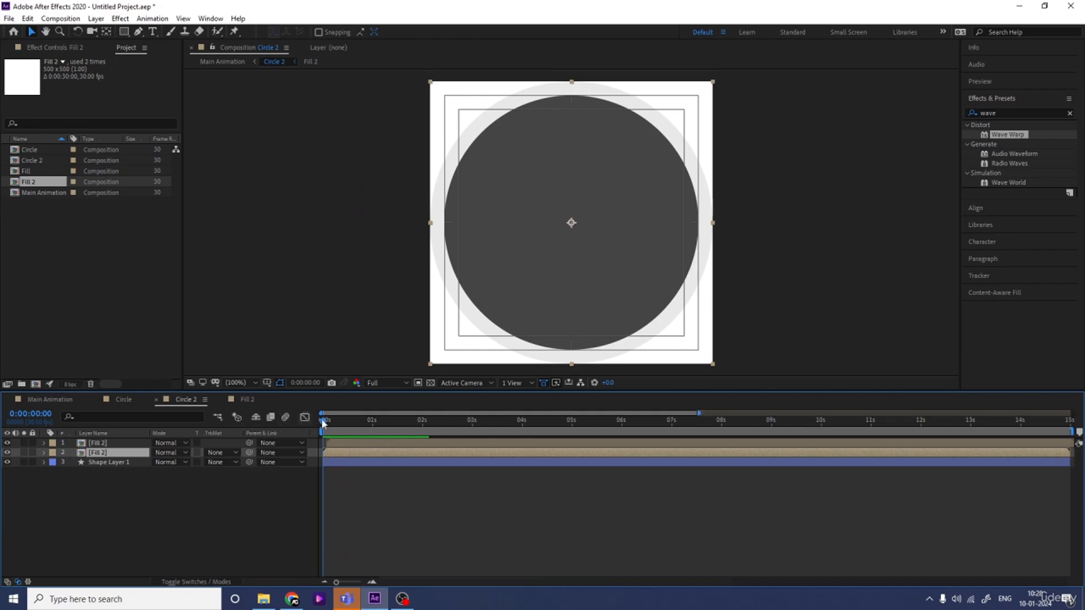
pyautogui.click(382, 446)
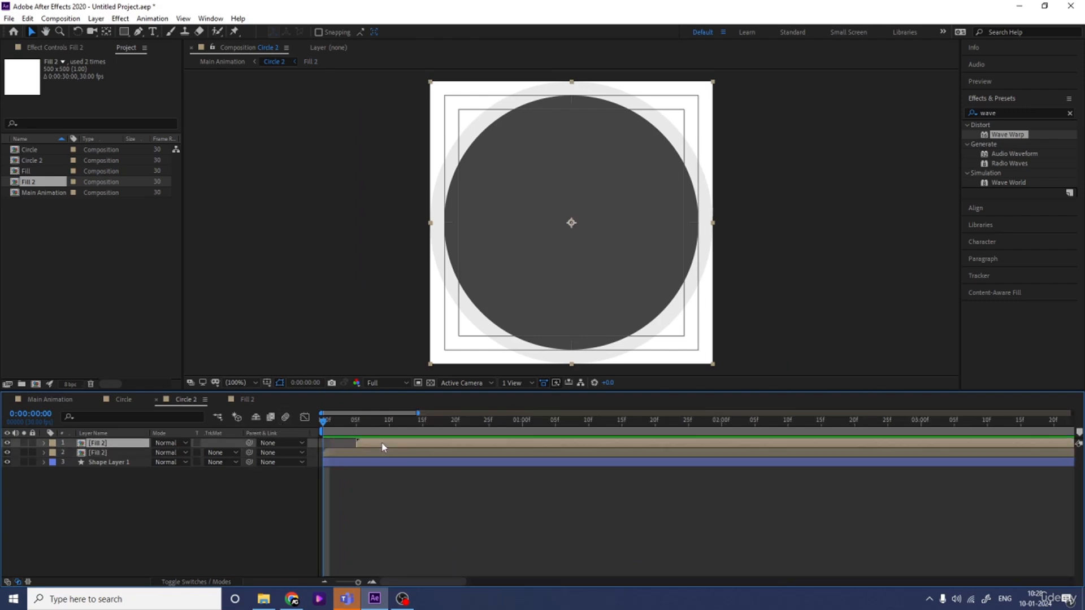
pyautogui.moveTo(382, 447); pyautogui.dragTo(347, 444)
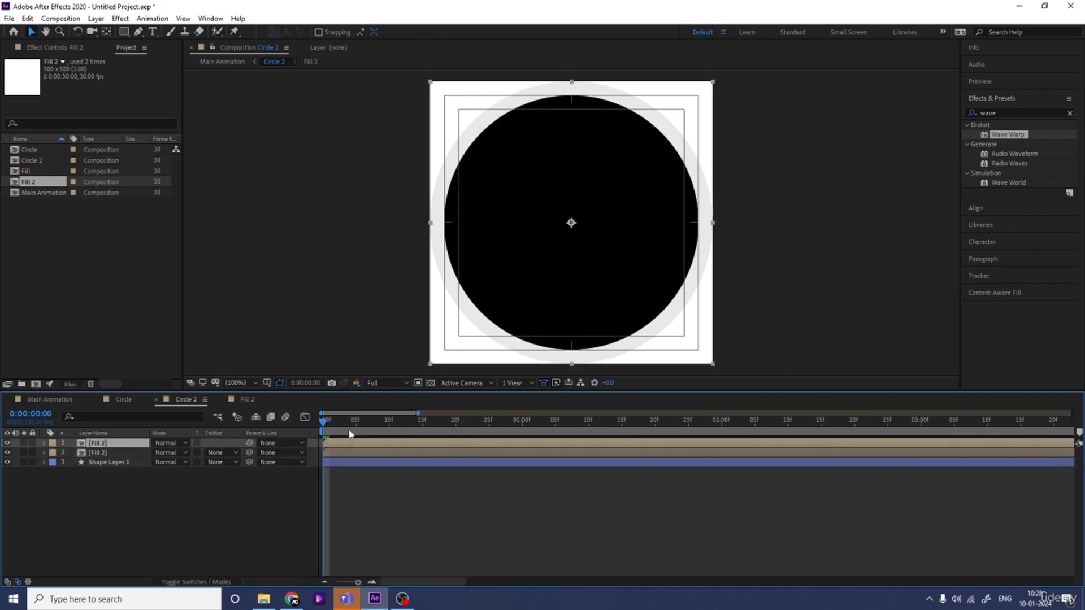
# Shift the lower Fill 2 layer to start at 5 frames, and preview the reversed waves.
pyautogui.click(355, 421)
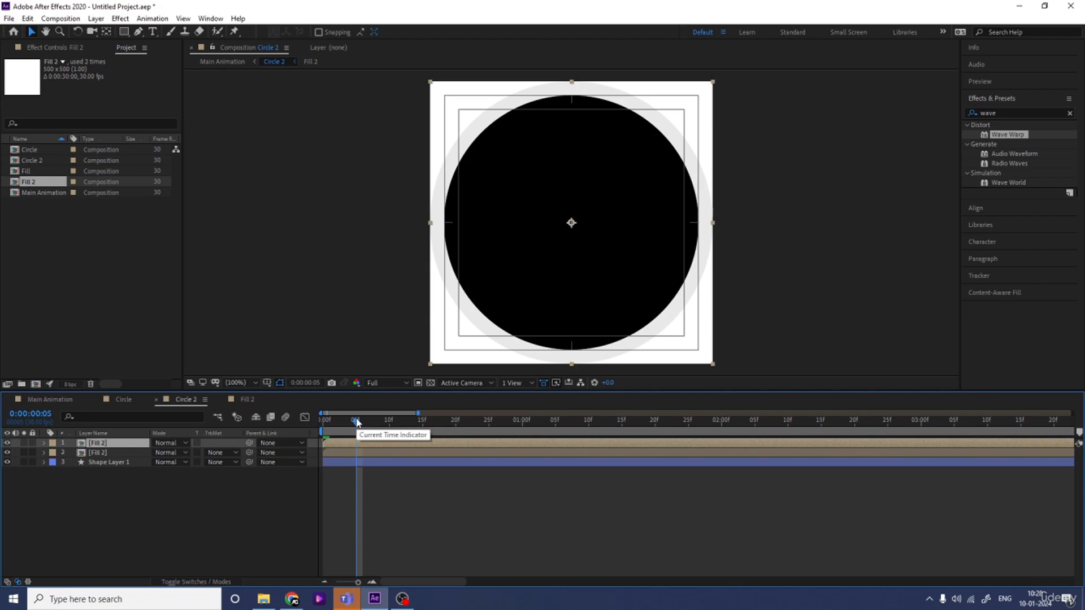
pyautogui.click(345, 454)
pyautogui.press('space')
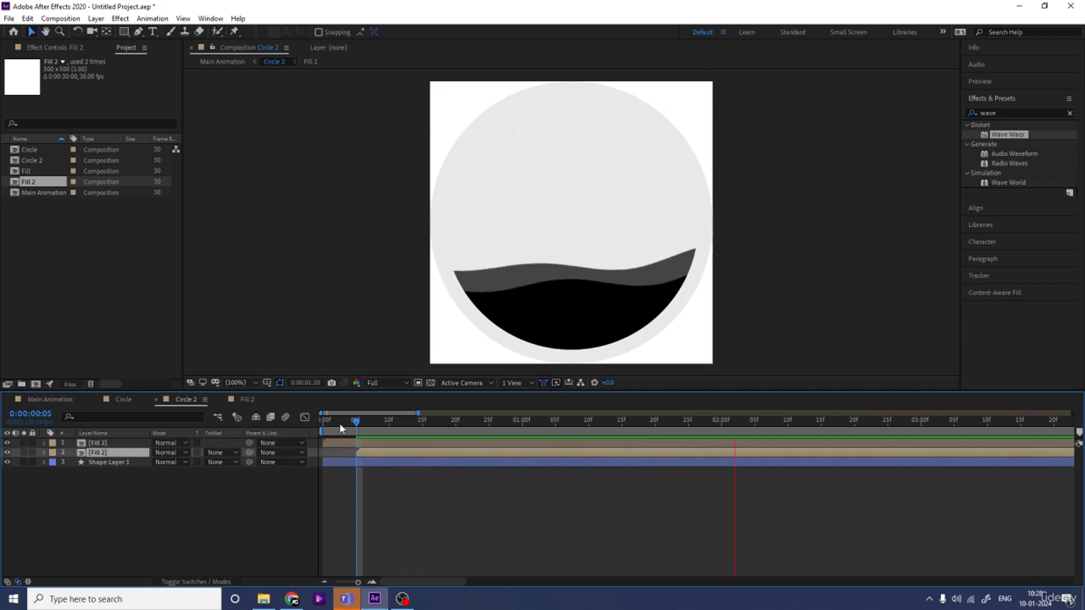
pyautogui.press('space')
pyautogui.press('Home')
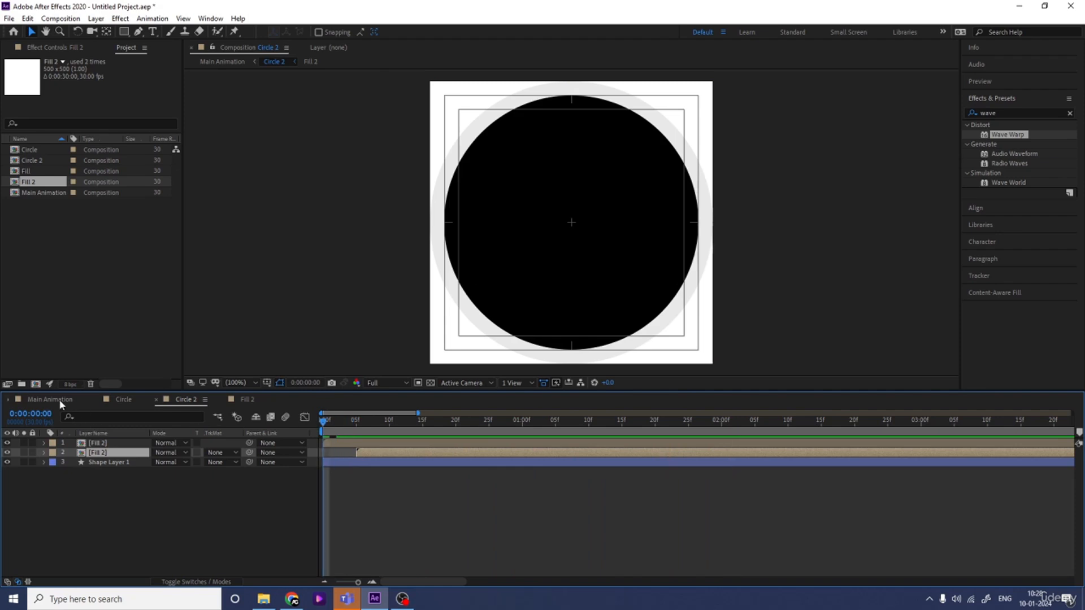
# Preview the Main Animation composition from the start to check how the fills of both circles move together.
pyautogui.click(49, 399)
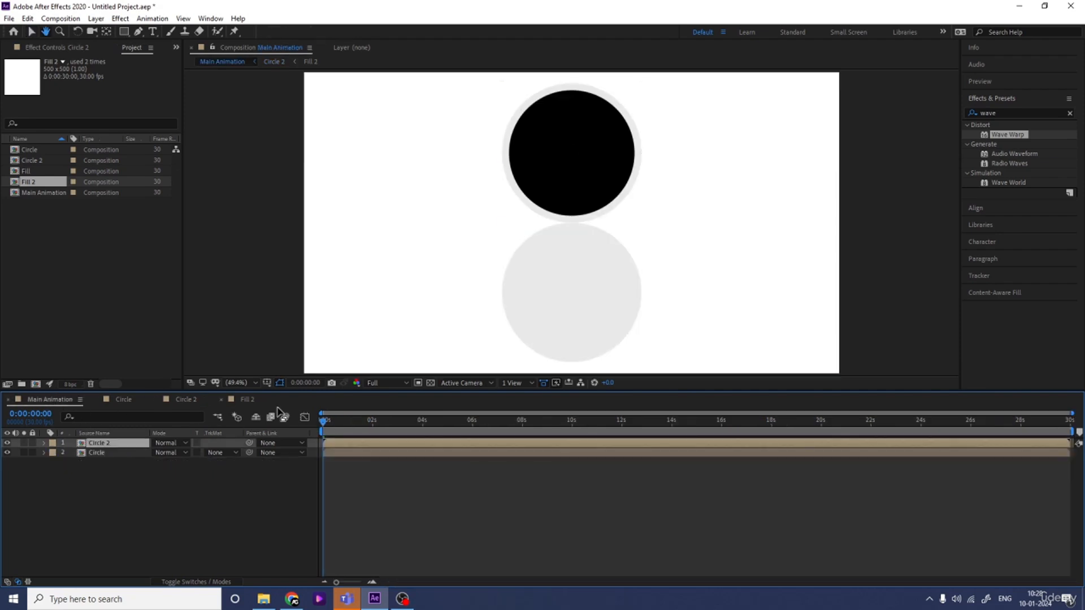
pyautogui.press('space')
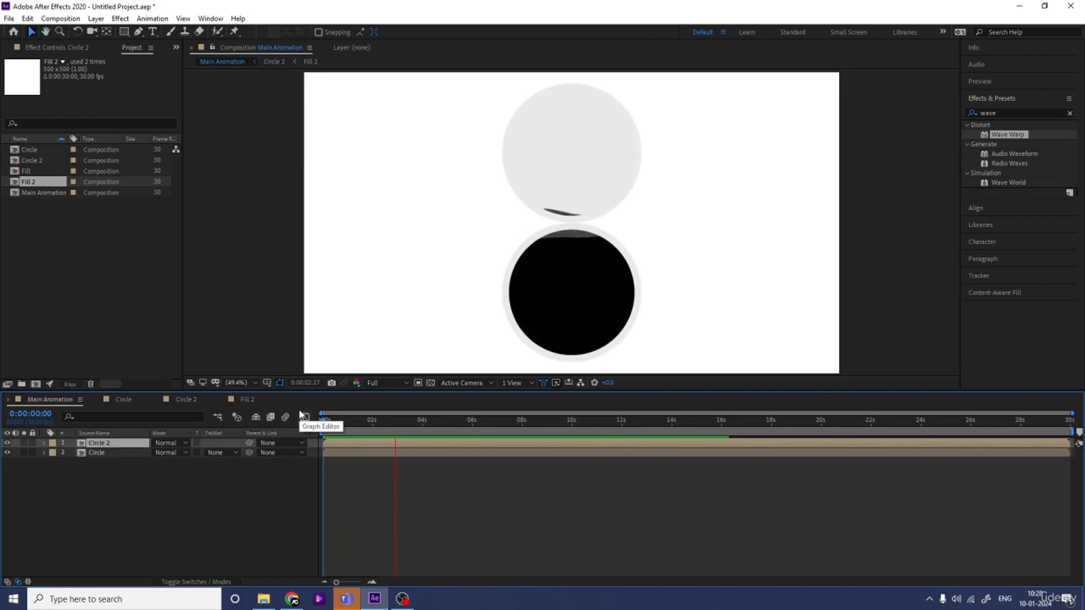
pyautogui.press('space')
pyautogui.press('Home')
pyautogui.press('space')
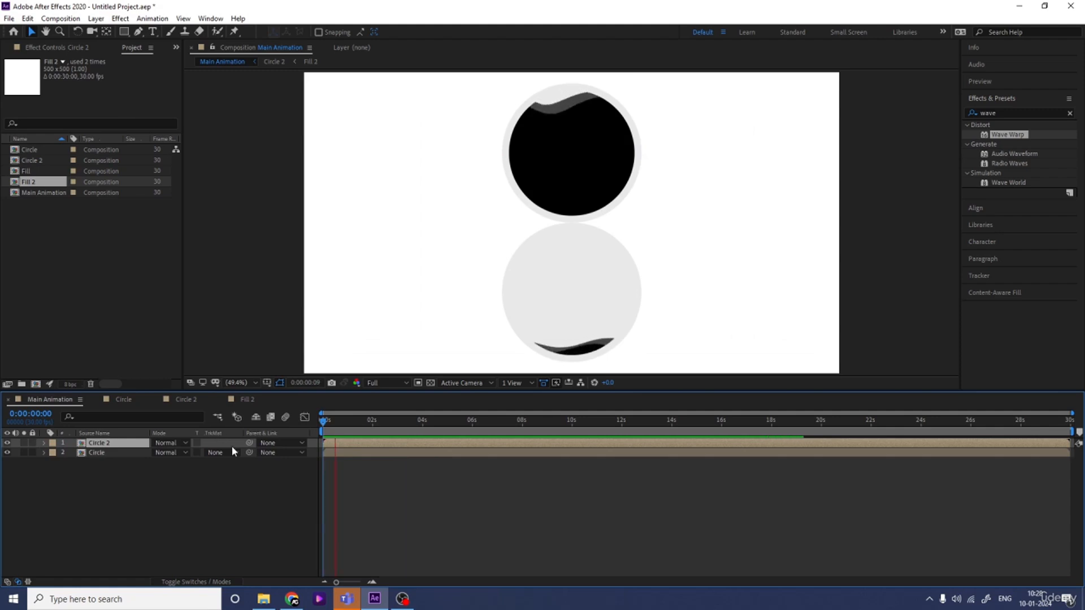
pyautogui.press('space')
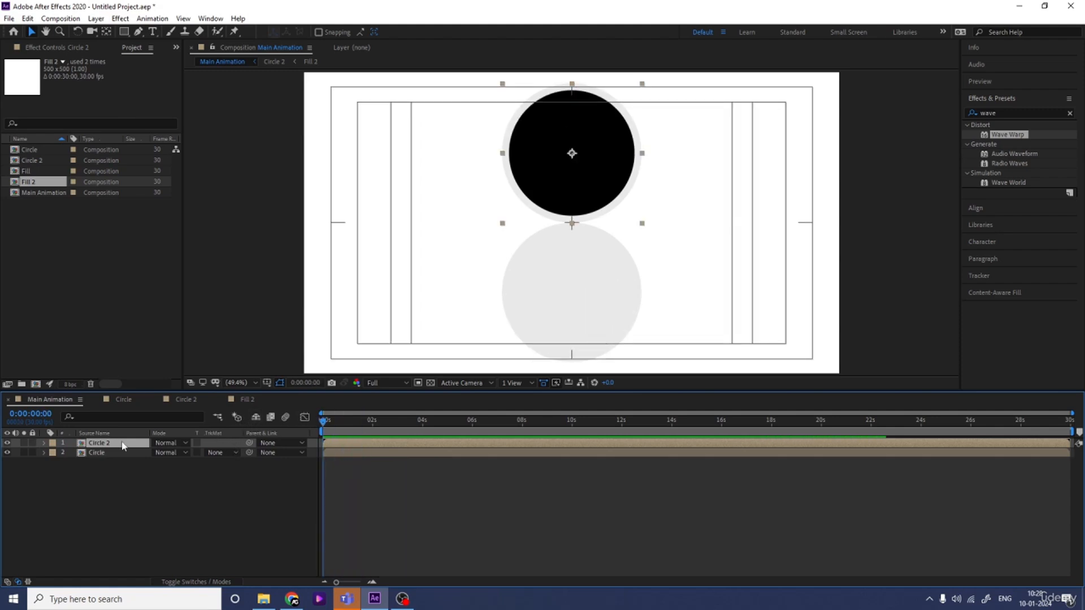
pyautogui.click(181, 488)
pyautogui.press('space')
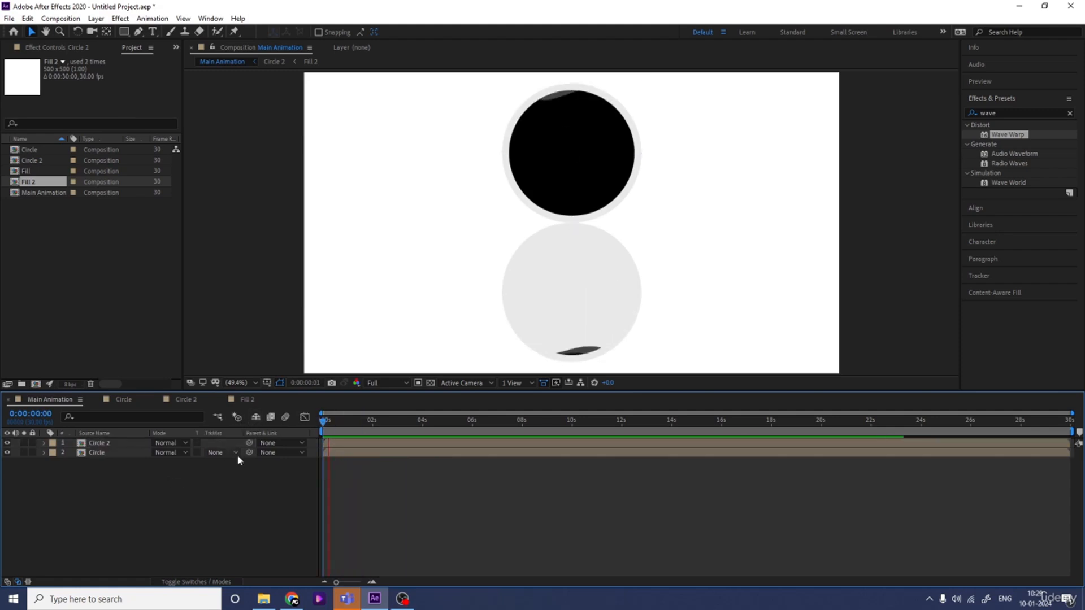
pyautogui.press('space')
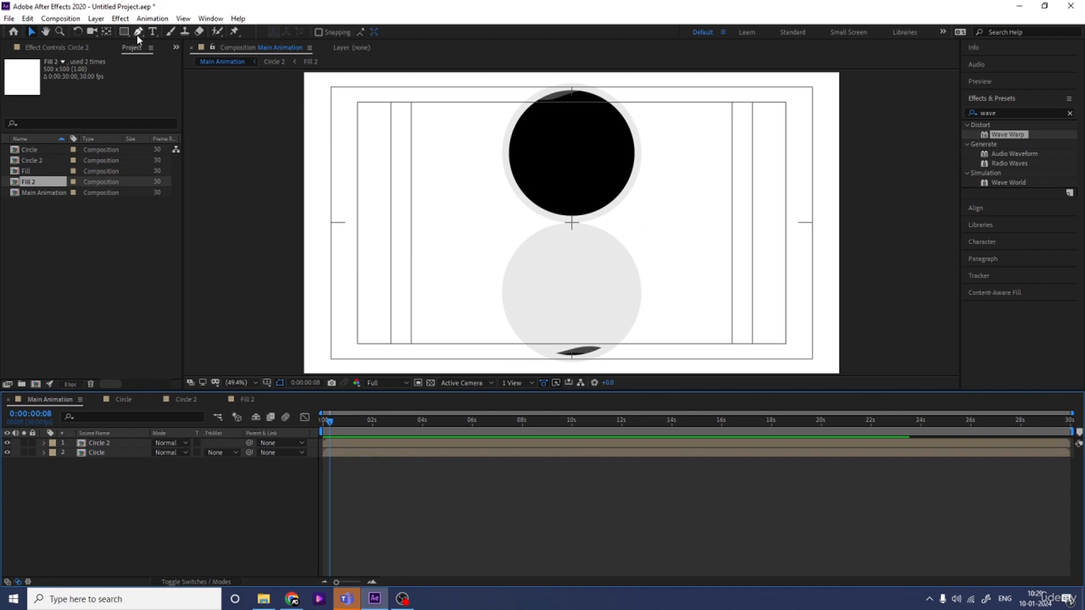
# Draw a vertical line with the Pen tool from the upper circle's fill bottom to the lower circle's bottom, with a dark stroke.
pyautogui.click(138, 34)
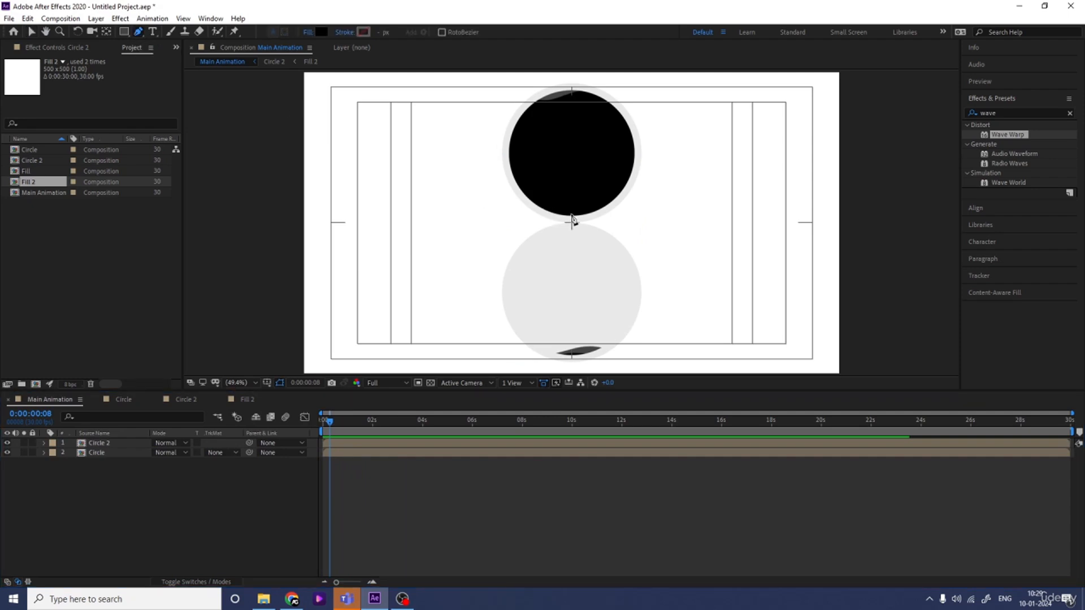
pyautogui.click(572, 215)
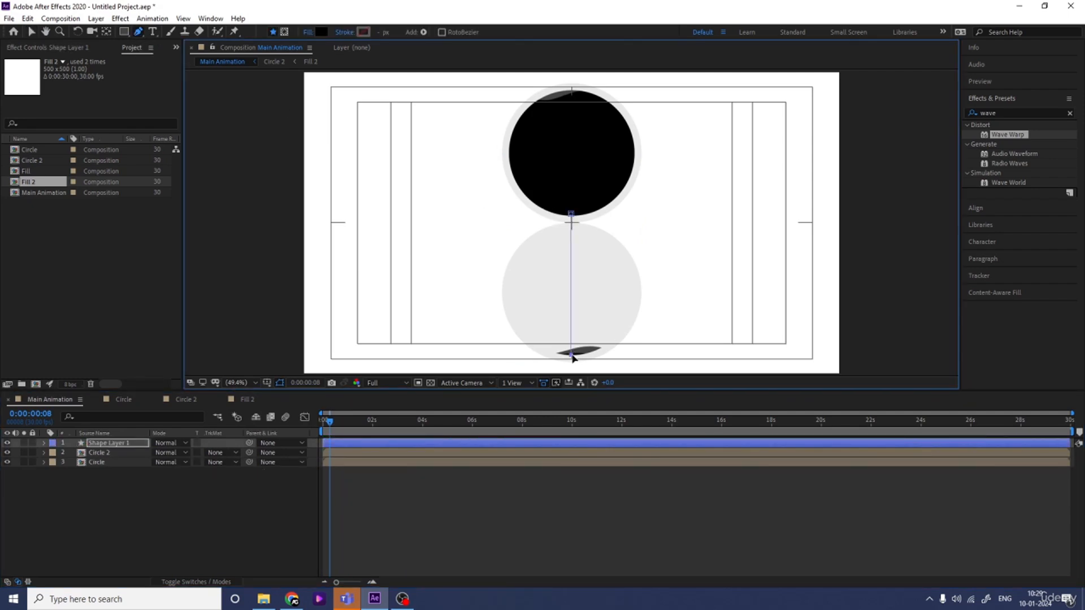
pyautogui.click(364, 32)
pyautogui.press('Return')
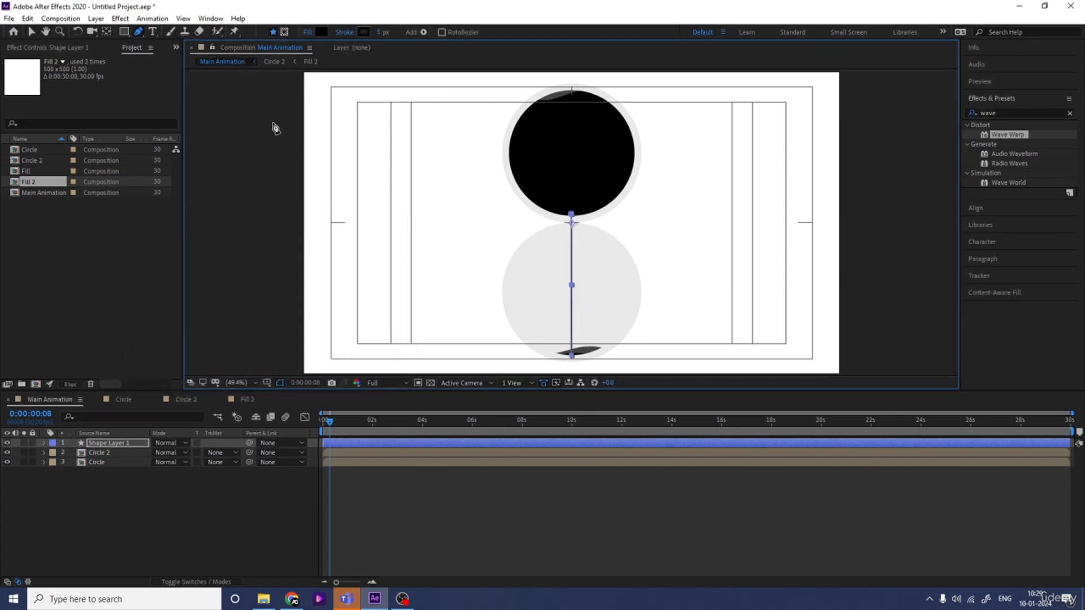
# Set the fill of the vertical line's shape layer to None, keeping only its stroke.
pyautogui.click(307, 32)
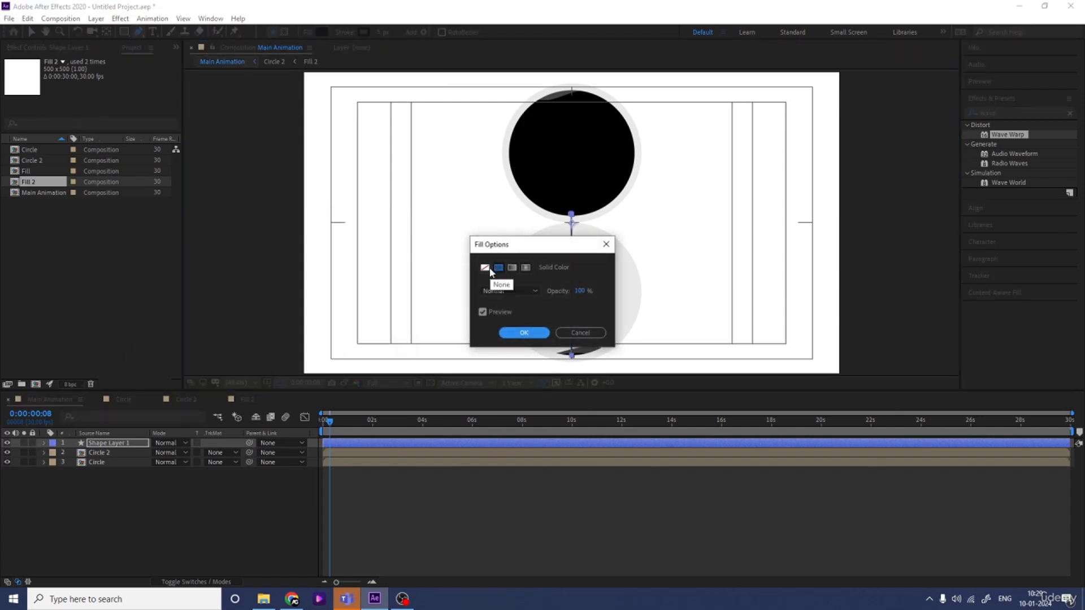
pyautogui.click(485, 268)
pyautogui.click(524, 332)
pyautogui.click(143, 475)
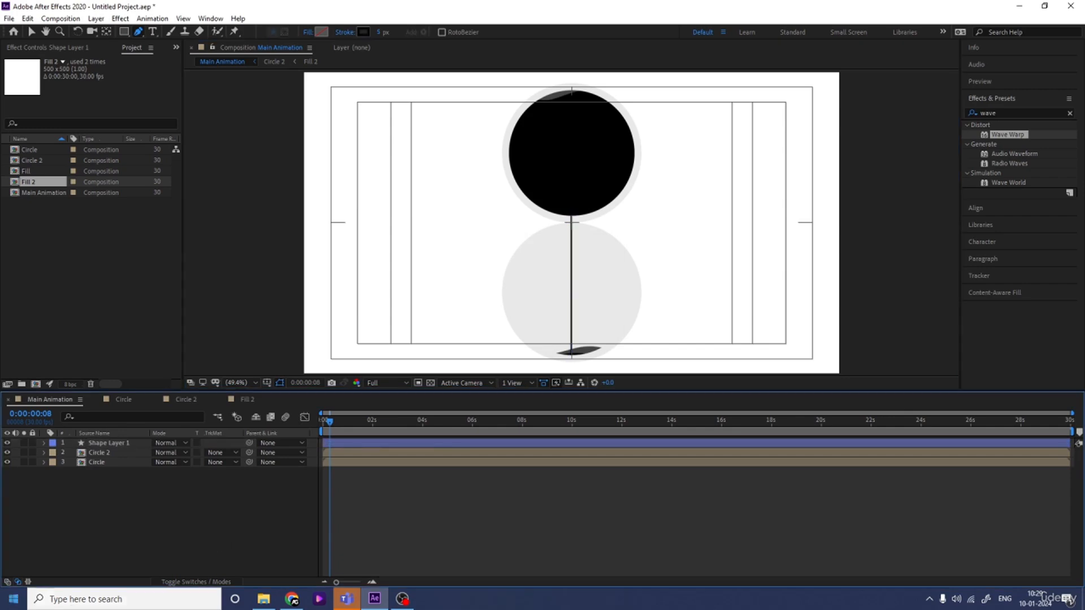
# Add Trim Paths to Shape Layer 1 and expand its properties.
pyautogui.click(105, 444)
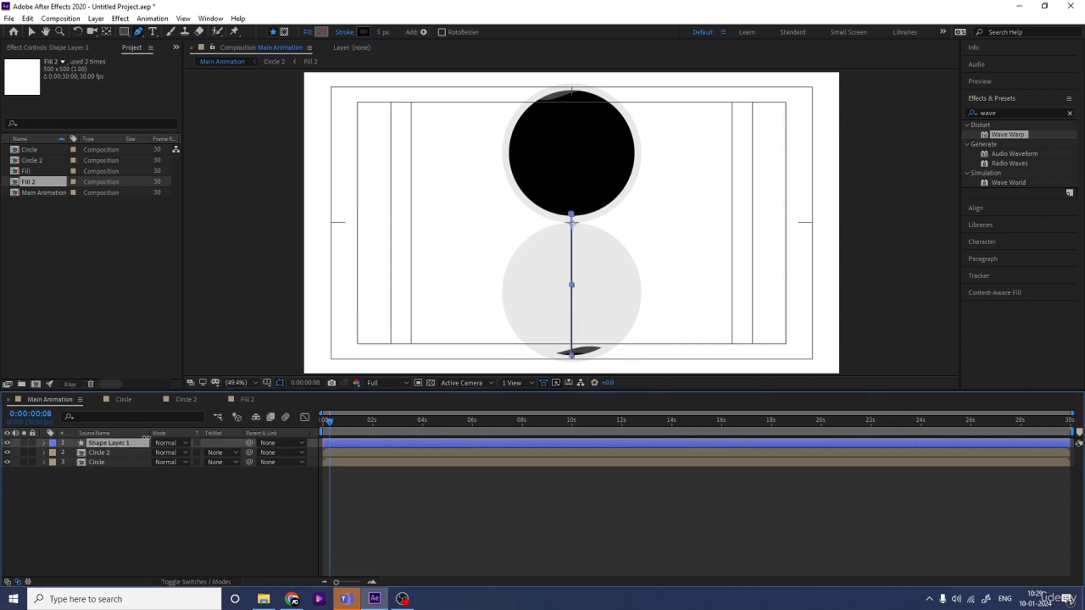
pyautogui.click(45, 443)
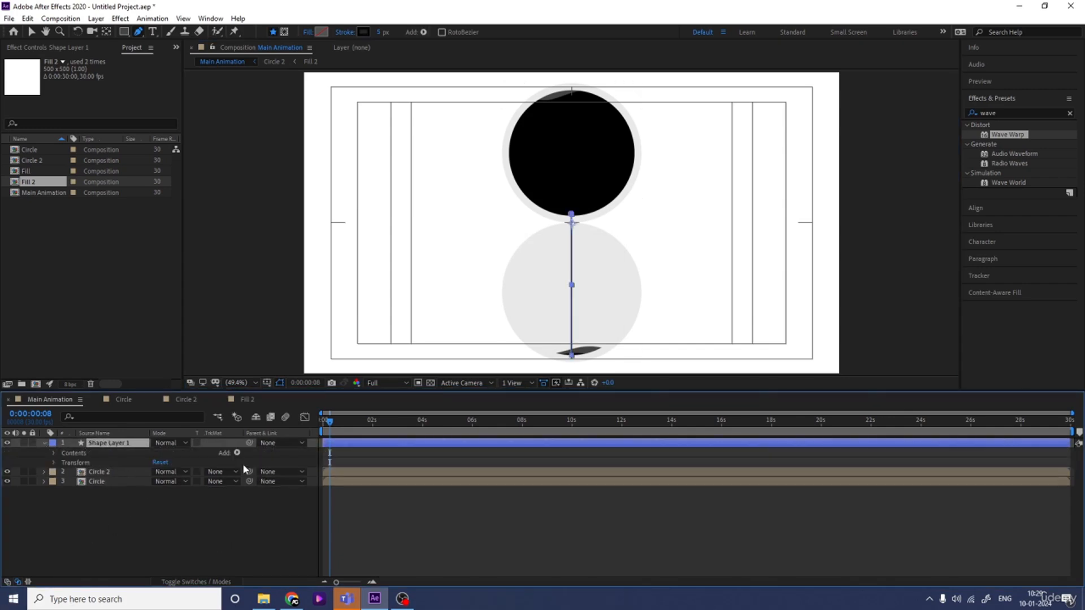
pyautogui.click(237, 453)
pyautogui.click(270, 391)
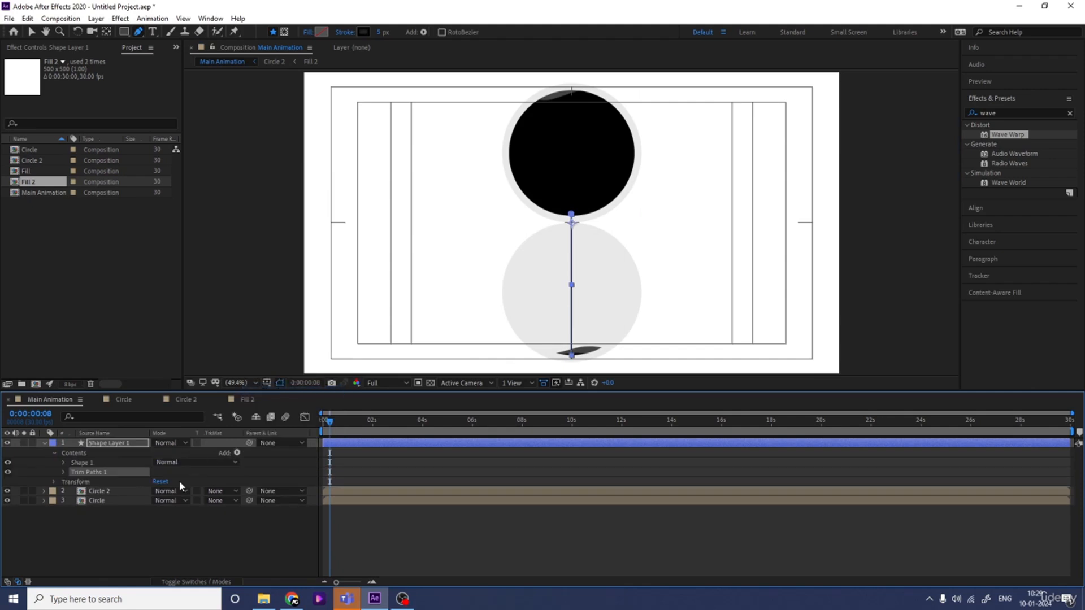
pyautogui.click(63, 472)
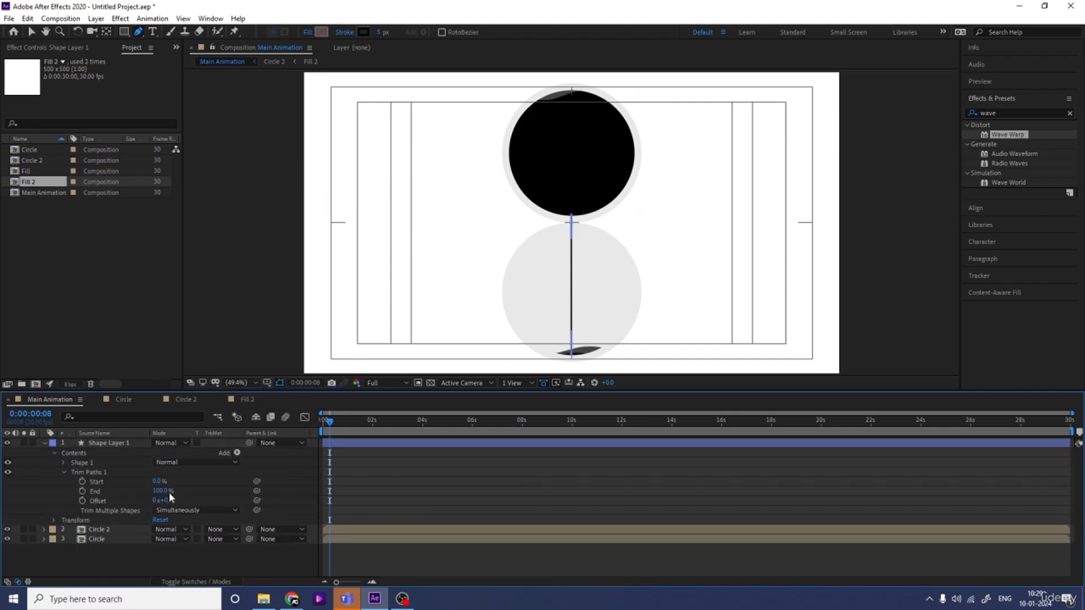
# Keyframe the Trim Paths End from 0% at frame 0 to 100% at frame 3, and preview the line growing.
pyautogui.moveTo(162, 492); pyautogui.dragTo(113, 493)
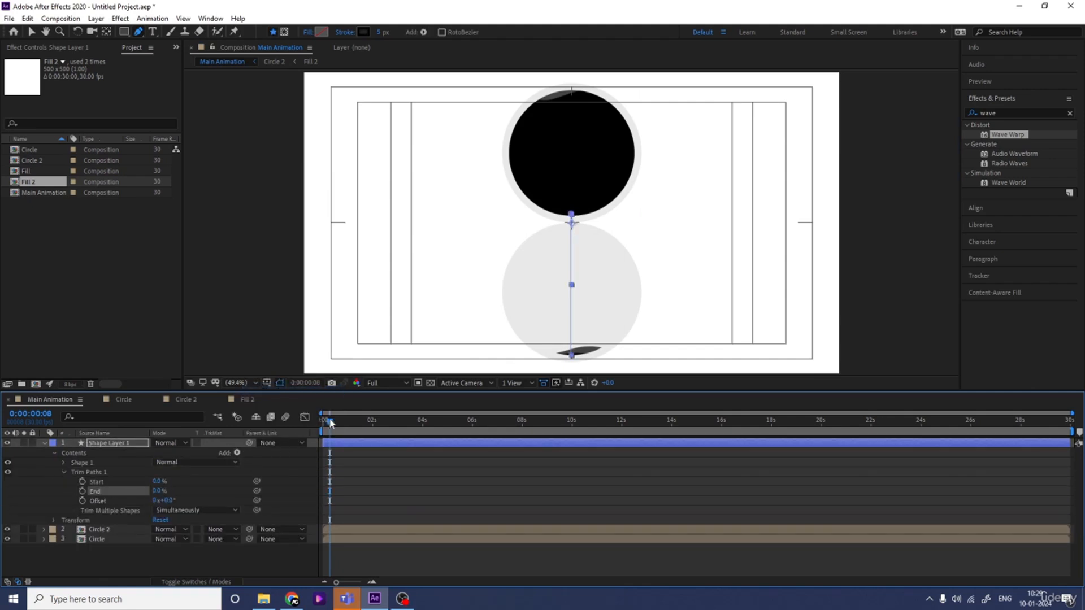
pyautogui.moveTo(331, 423); pyautogui.dragTo(323, 421)
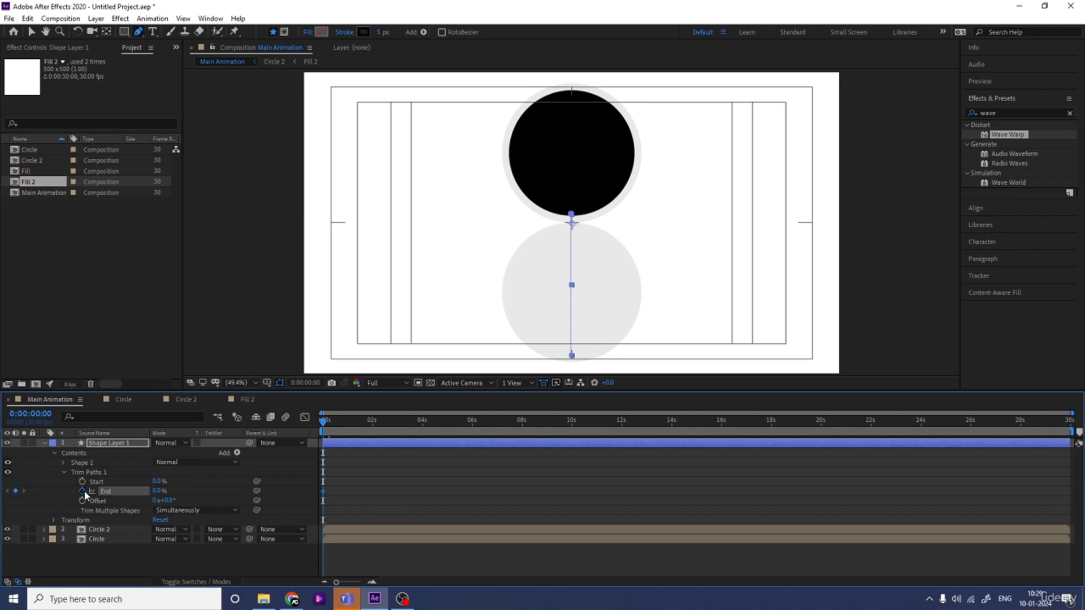
pyautogui.press('pagedown')
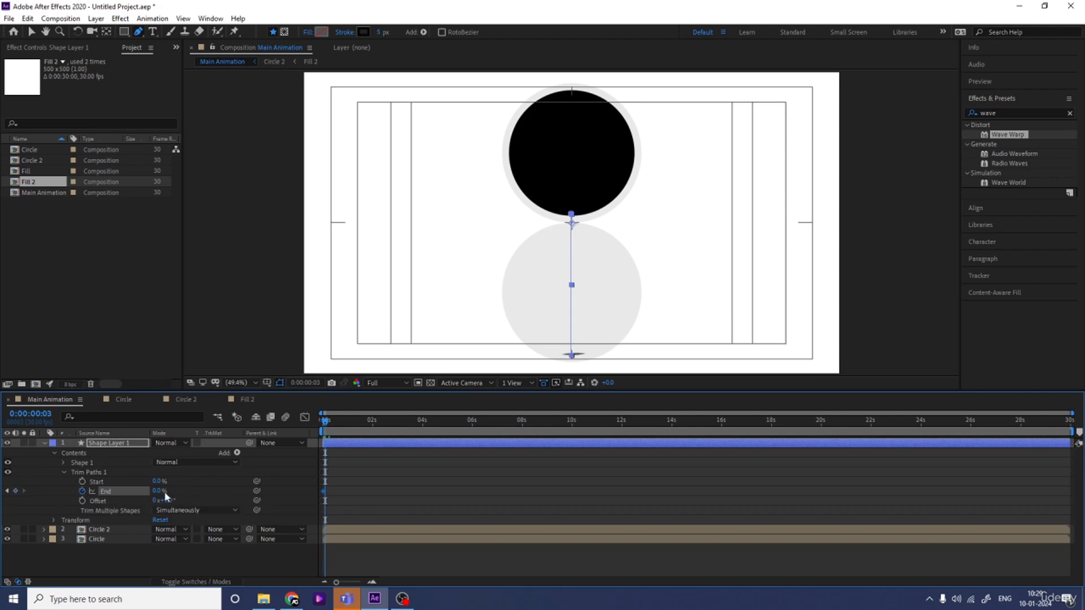
pyautogui.press('space')
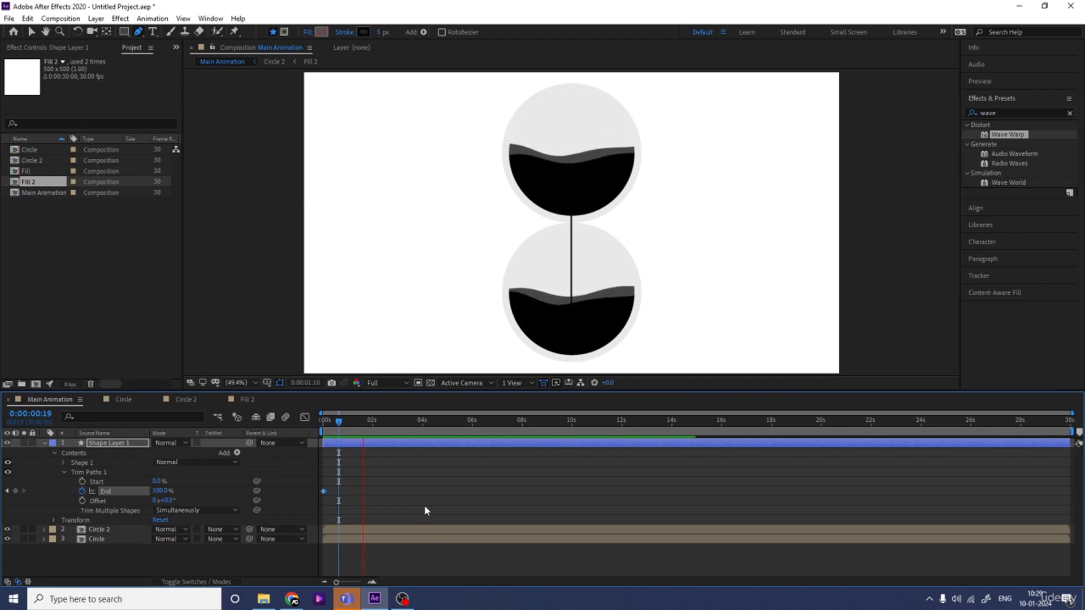
pyautogui.press('space')
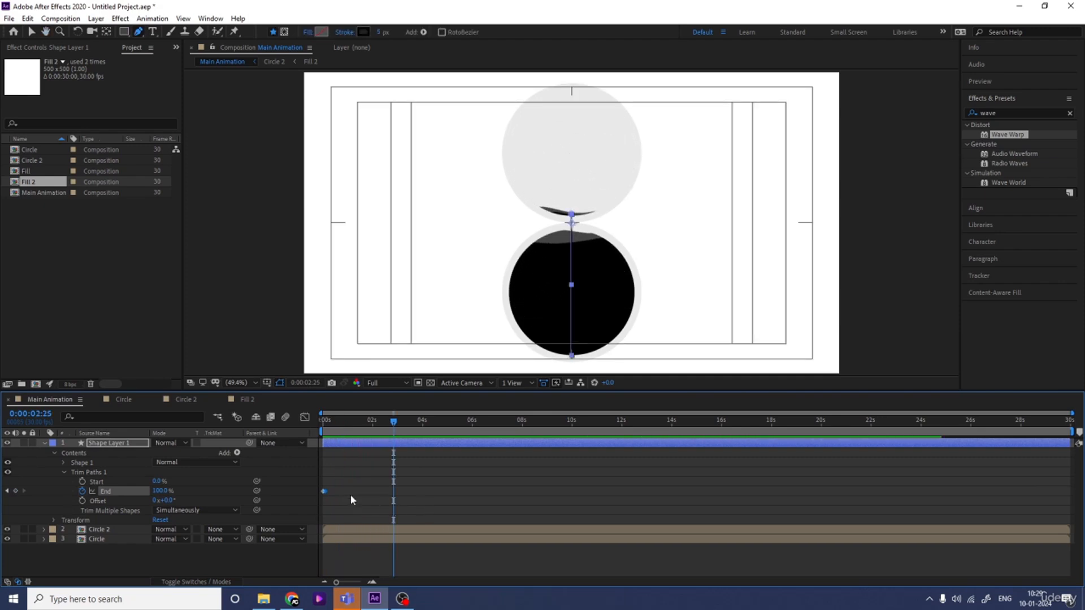
# Keyframe the Trim Paths Start from 0% at 0:00:02:25 to 100% at 0:00:02:27.
pyautogui.click(294, 493)
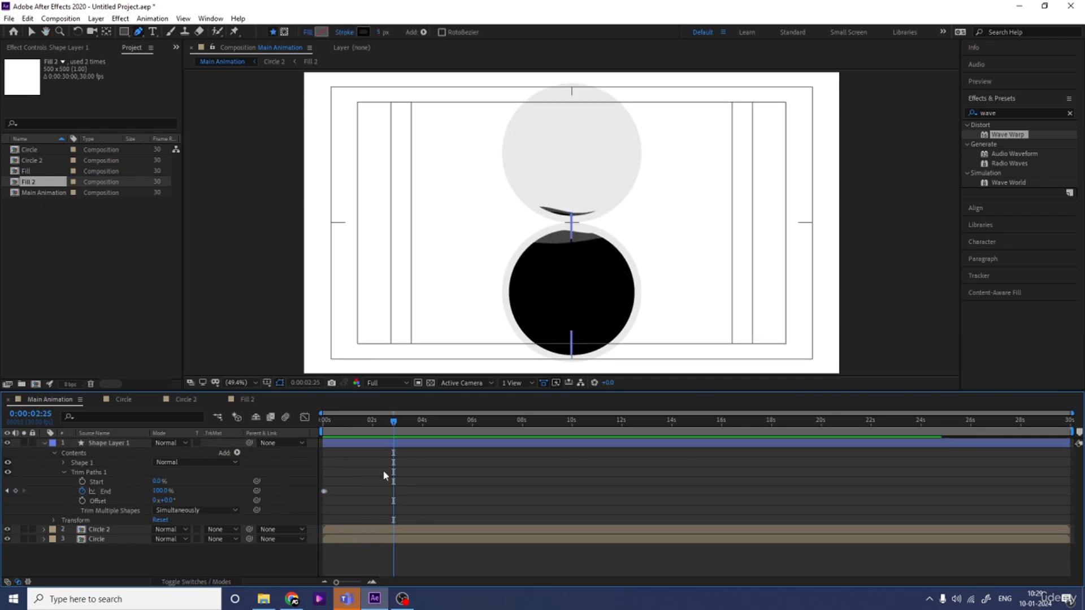
pyautogui.click(82, 482)
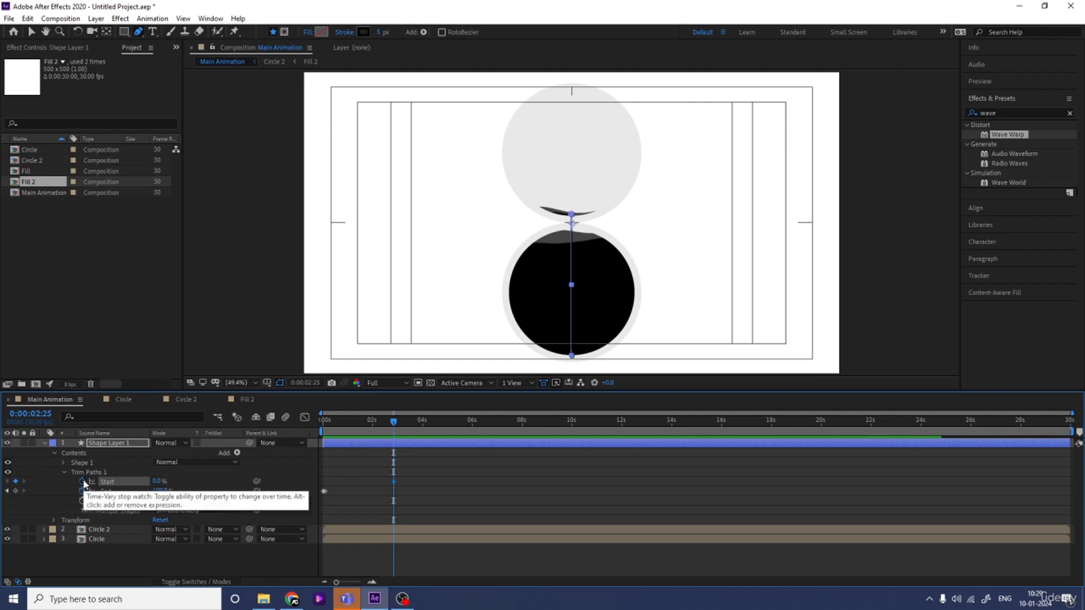
pyautogui.press('pagedown')
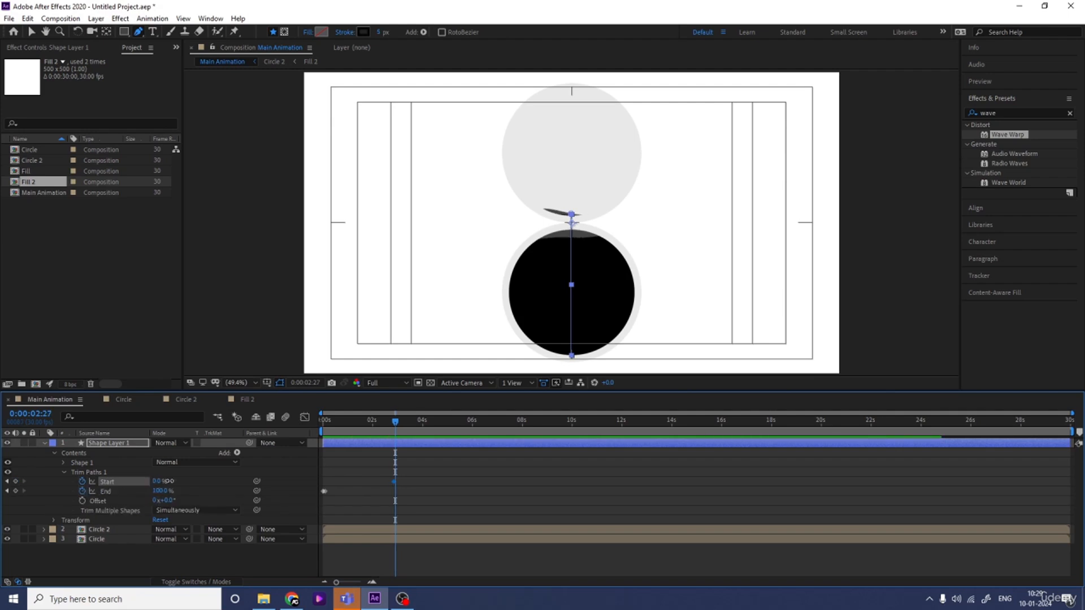
pyautogui.moveTo(166, 481); pyautogui.dragTo(348, 475)
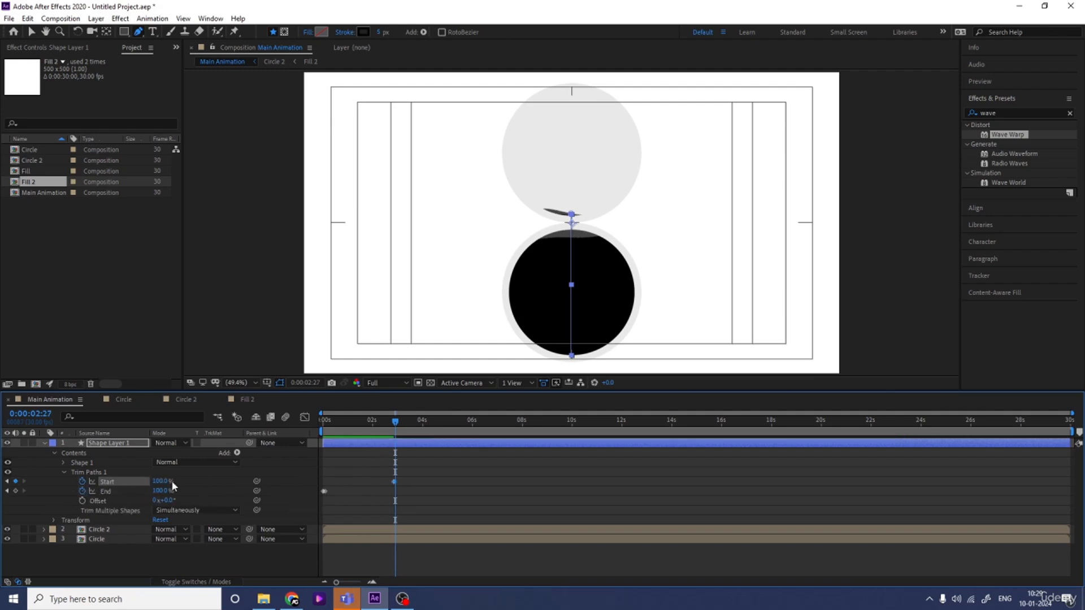
# Move the 100% Start keyframe to about 0:00:03:00, then on to about 0:00:03:11, previewing how the line retracts.
pyautogui.click(399, 421)
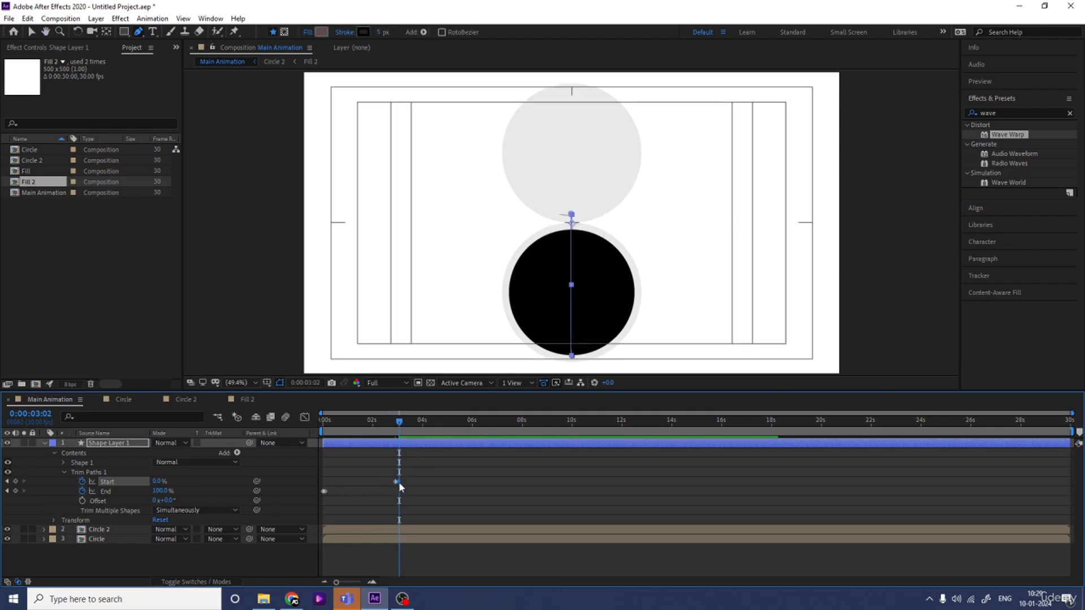
pyautogui.press('=')
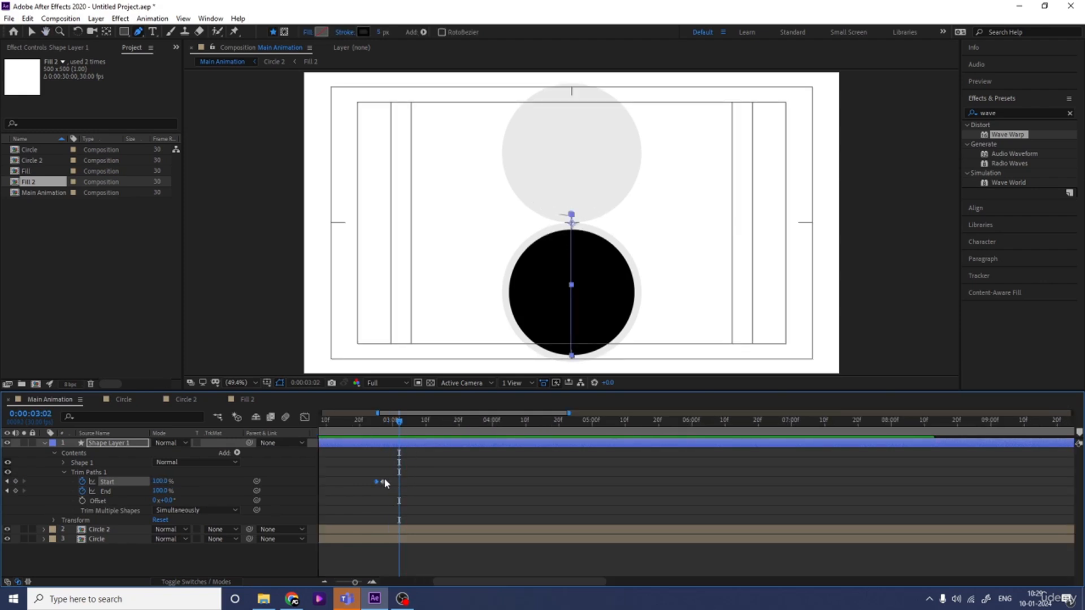
pyautogui.moveTo(384, 481); pyautogui.dragTo(393, 481)
pyautogui.click(369, 421)
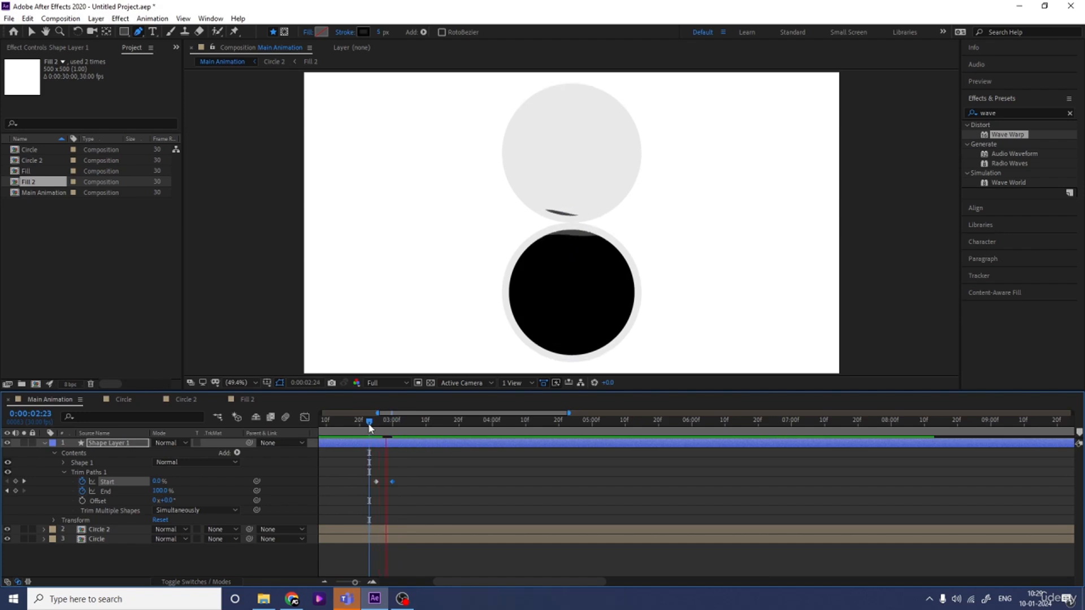
pyautogui.moveTo(369, 421); pyautogui.dragTo(409, 421)
pyautogui.moveTo(392, 481); pyautogui.dragTo(429, 482)
pyautogui.press('space')
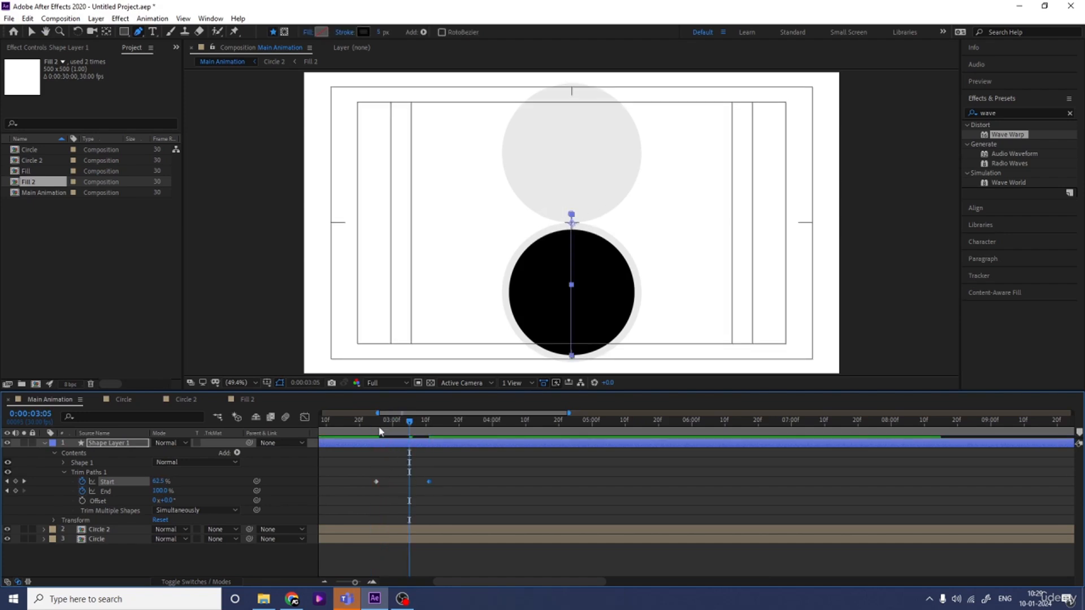
pyautogui.click(416, 429)
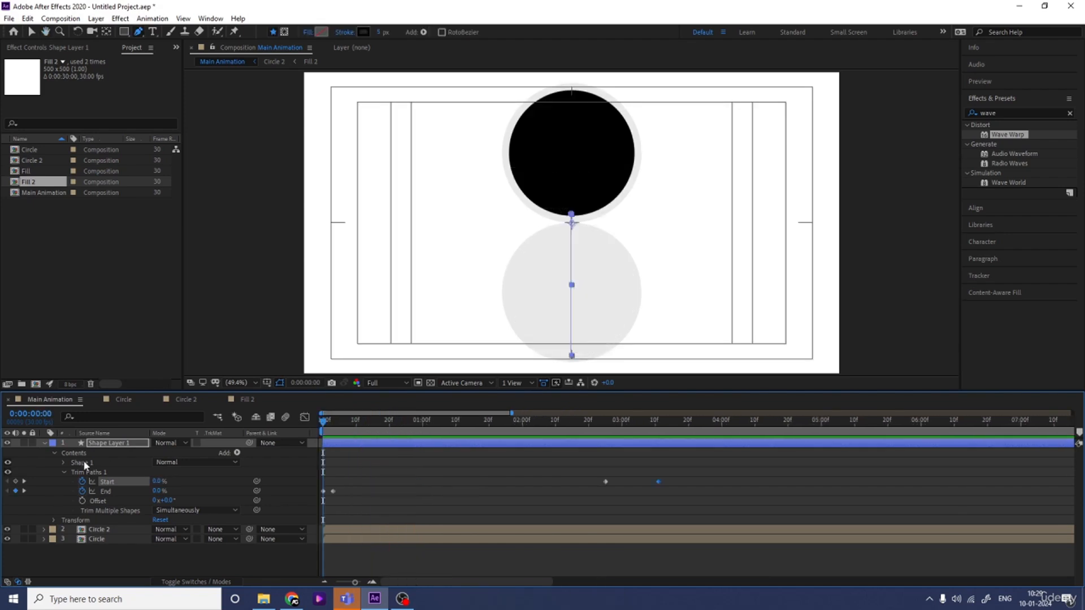
# Preview the animation, then move the 100% End keyframe to about frame 6 and preview again.
pyautogui.press('space')
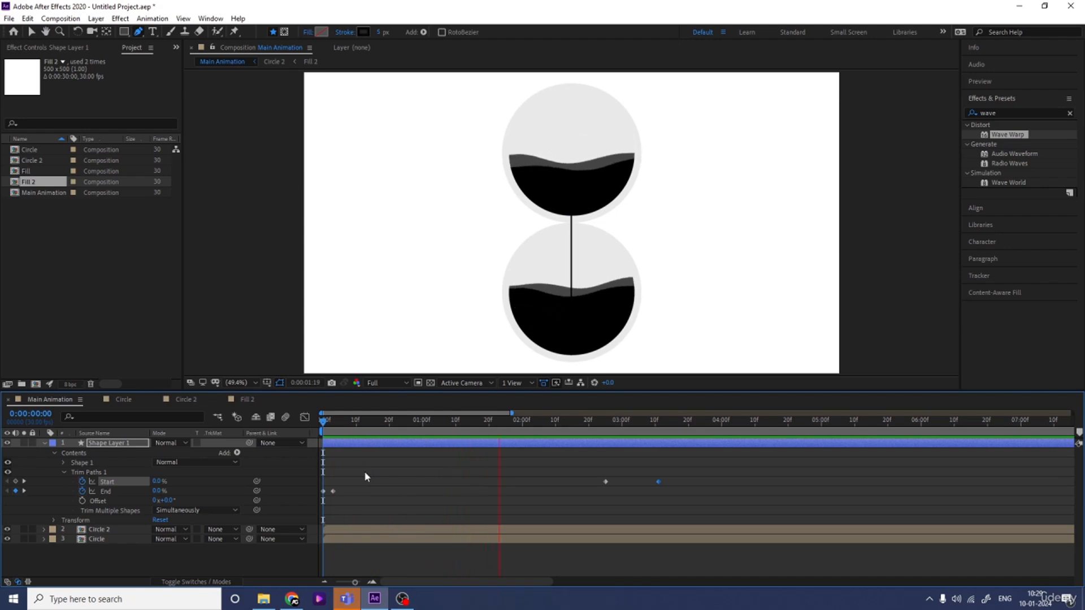
pyautogui.press('space')
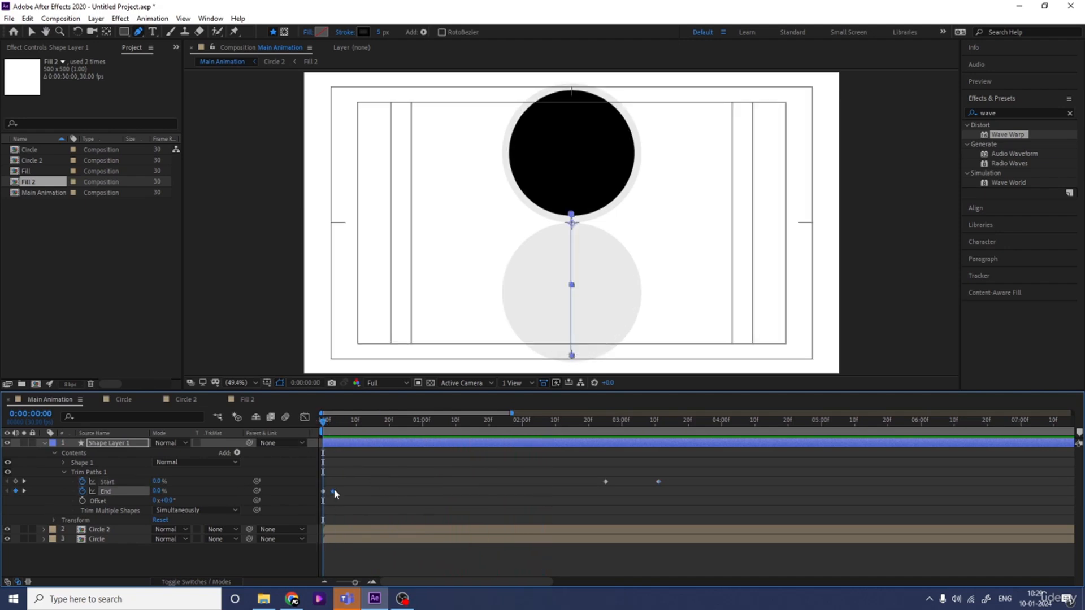
pyautogui.moveTo(334, 491); pyautogui.dragTo(342, 491)
pyautogui.press('space')
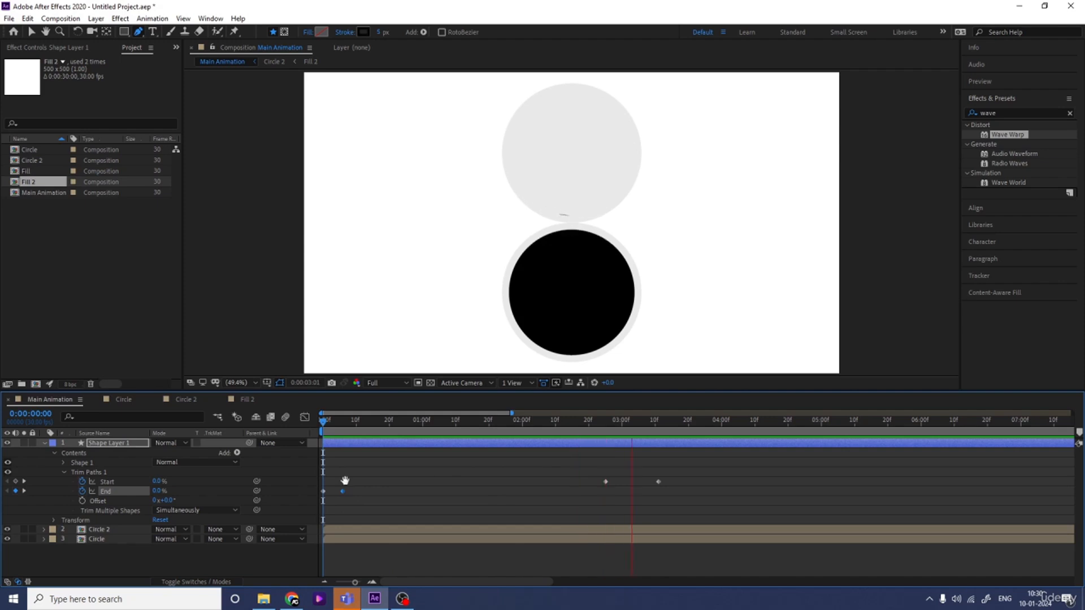
pyautogui.press('space')
# Move the Trim Paths Start keyframes earlier, to about 0:00:02:20 and 0:00:03:06, and check the retraction.
pyautogui.moveTo(639, 421); pyautogui.dragTo(595, 421)
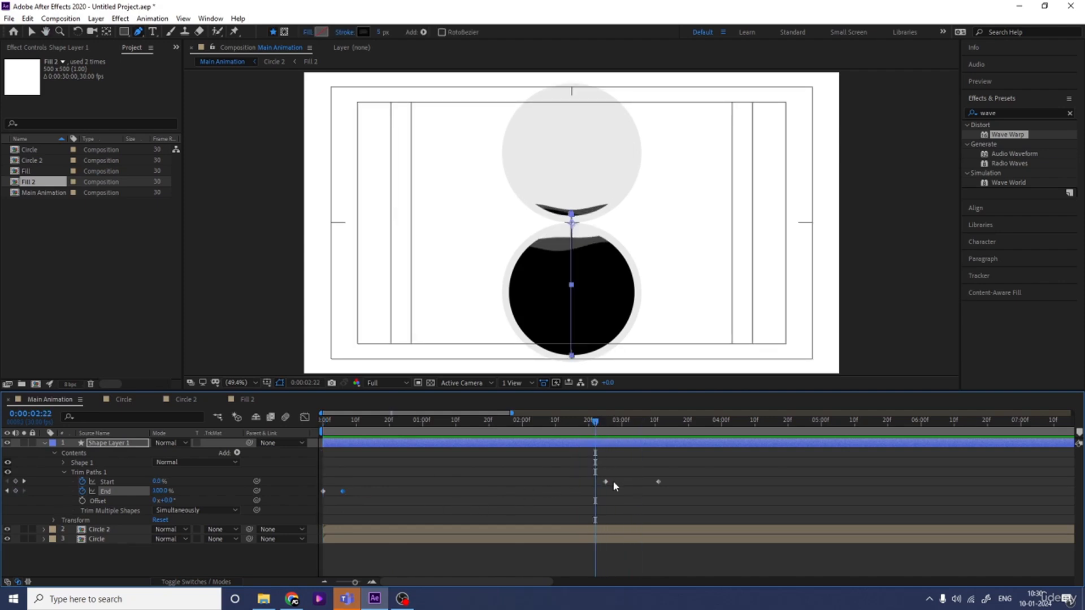
pyautogui.moveTo(606, 482); pyautogui.dragTo(589, 483)
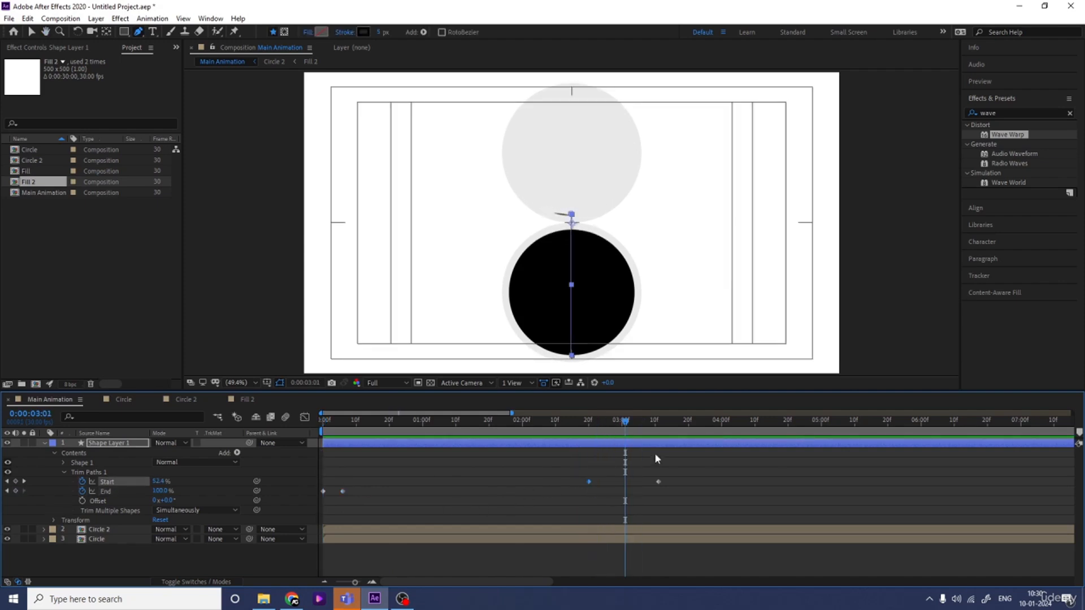
pyautogui.moveTo(599, 421); pyautogui.dragTo(634, 434)
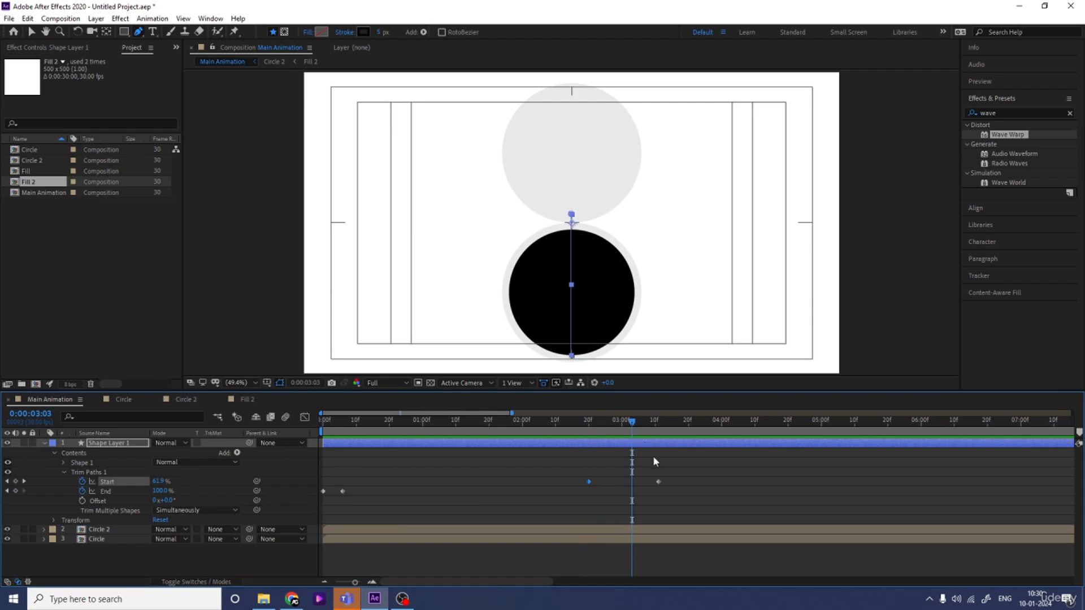
pyautogui.moveTo(659, 482); pyautogui.dragTo(641, 483)
pyautogui.moveTo(632, 423); pyautogui.dragTo(589, 427)
pyautogui.press('space')
pyautogui.click(641, 464)
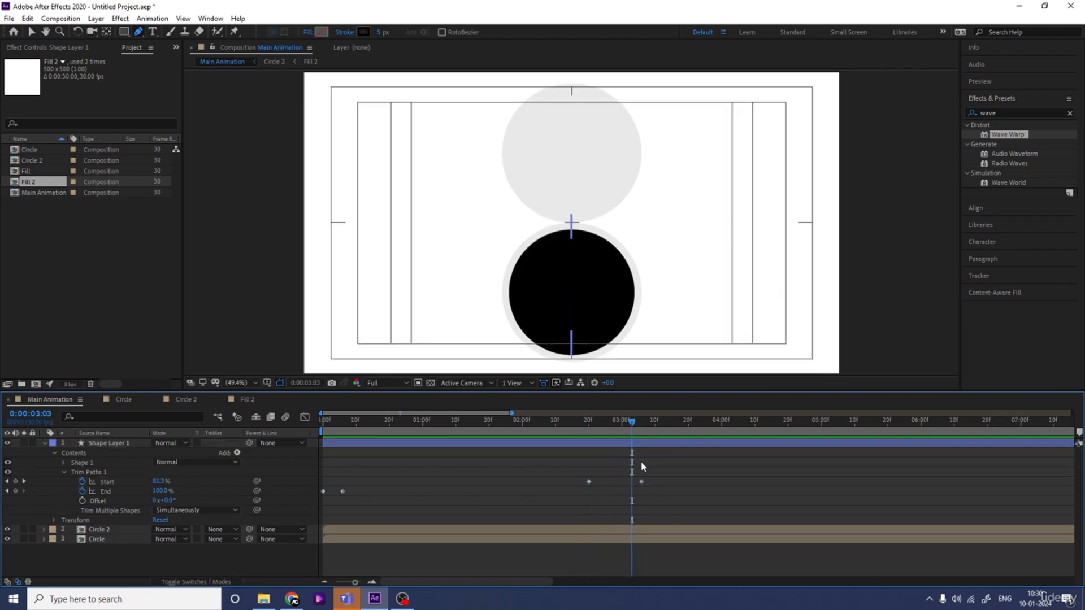
# Show only Shape Layer 1's keyframed properties and add a null object to the Main Animation composition.
pyautogui.press('u')
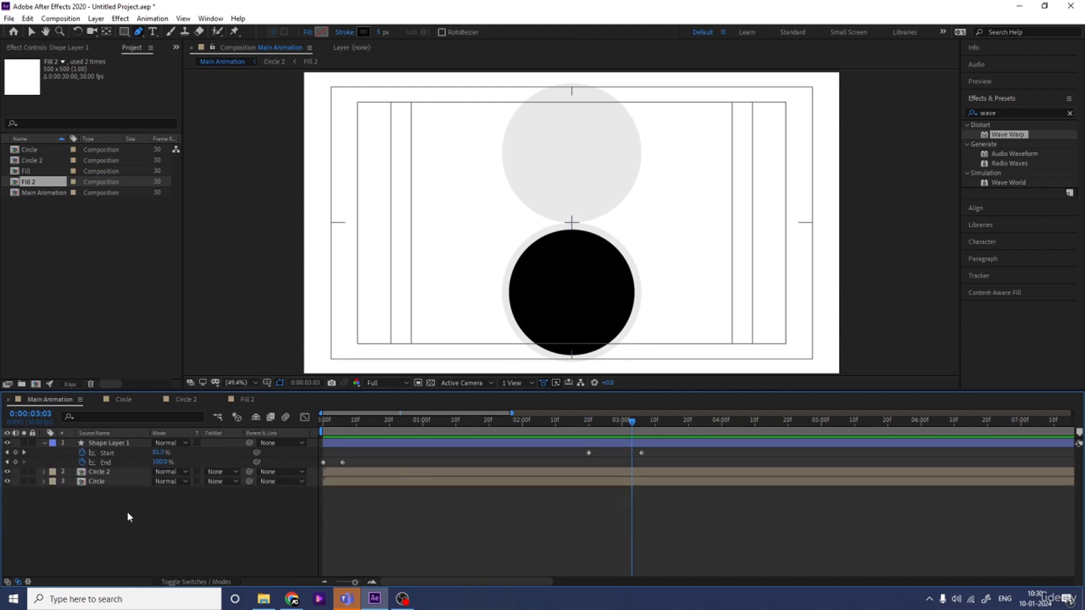
pyautogui.rightClick(127, 510)
pyautogui.moveTo(162, 390)
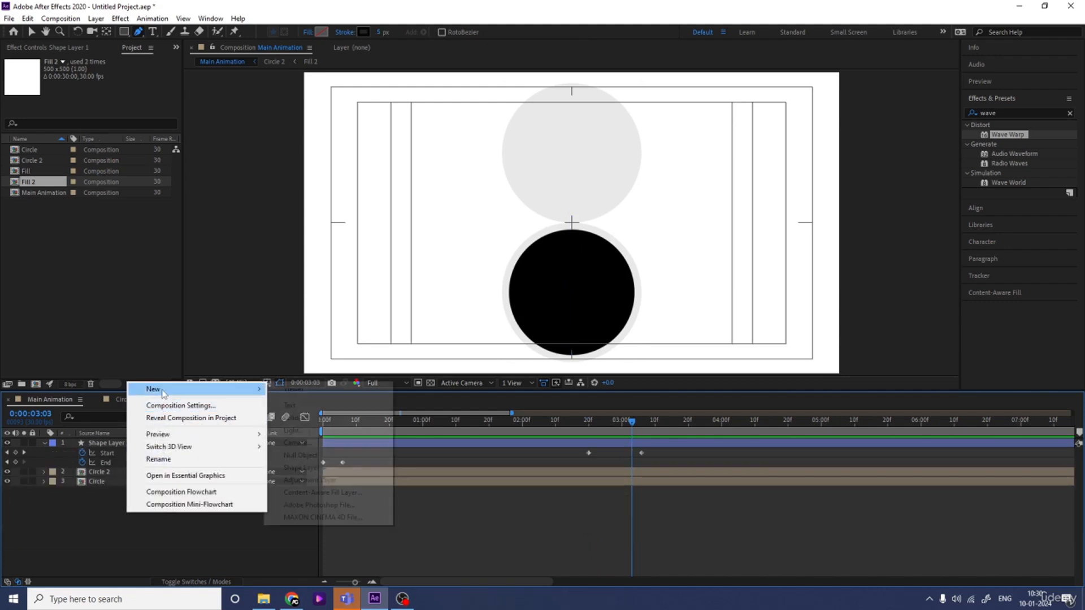
pyautogui.click(301, 455)
pyautogui.press('Num_Lock')
pyautogui.press('-')
# Parent Shape Layer 1, Circle 2 and Circle to the Null 1 layer.
pyautogui.click(116, 452)
pyautogui.keyDown('shift'); pyautogui.click(113, 491); pyautogui.keyUp('shift')
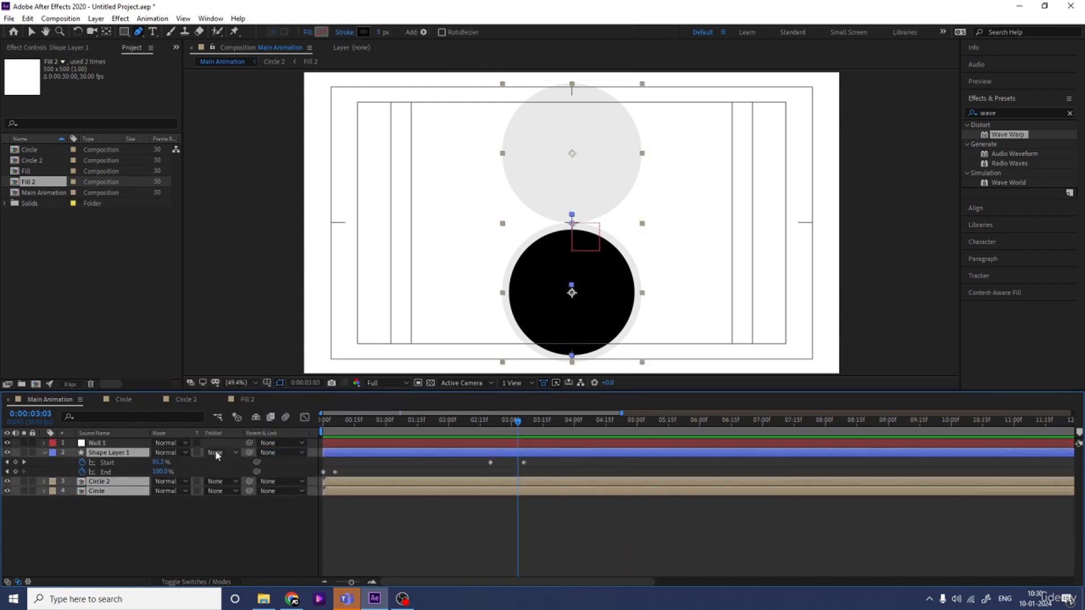
pyautogui.moveTo(249, 452); pyautogui.dragTo(99, 443)
pyautogui.click(225, 509)
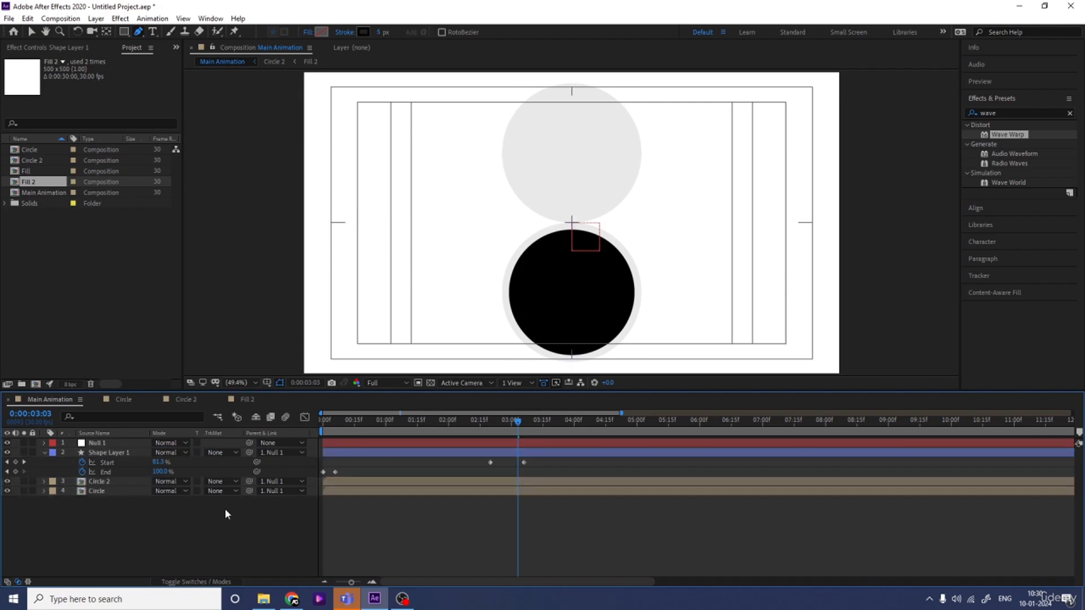
# Collapse the layer properties and preview the whole animation from the start to check the stream's timing.
pyautogui.press('u')
pyautogui.press('Home')
pyautogui.press('space')
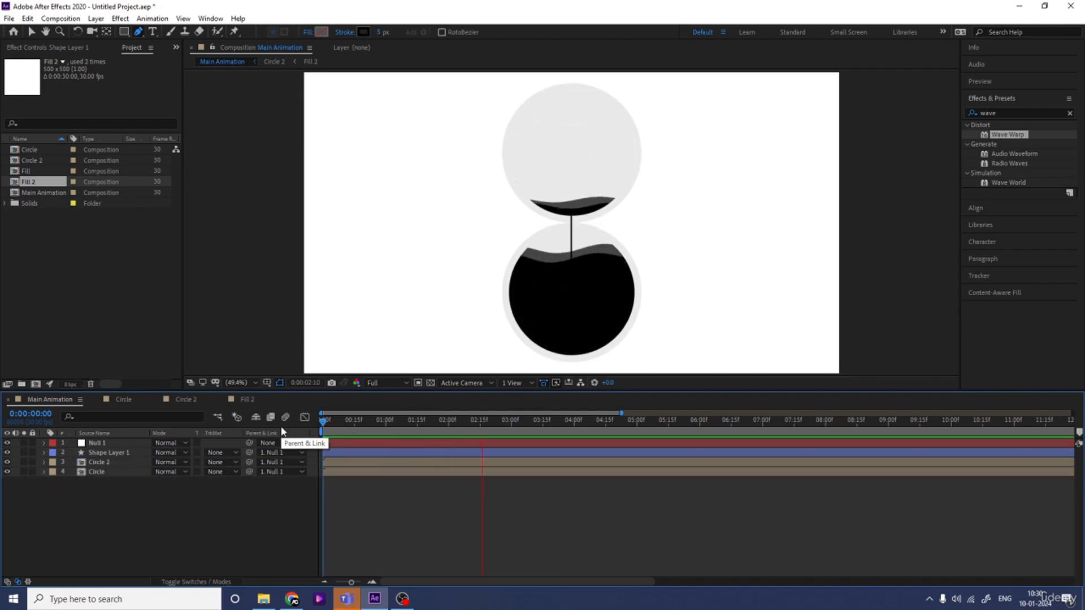
pyautogui.press('space')
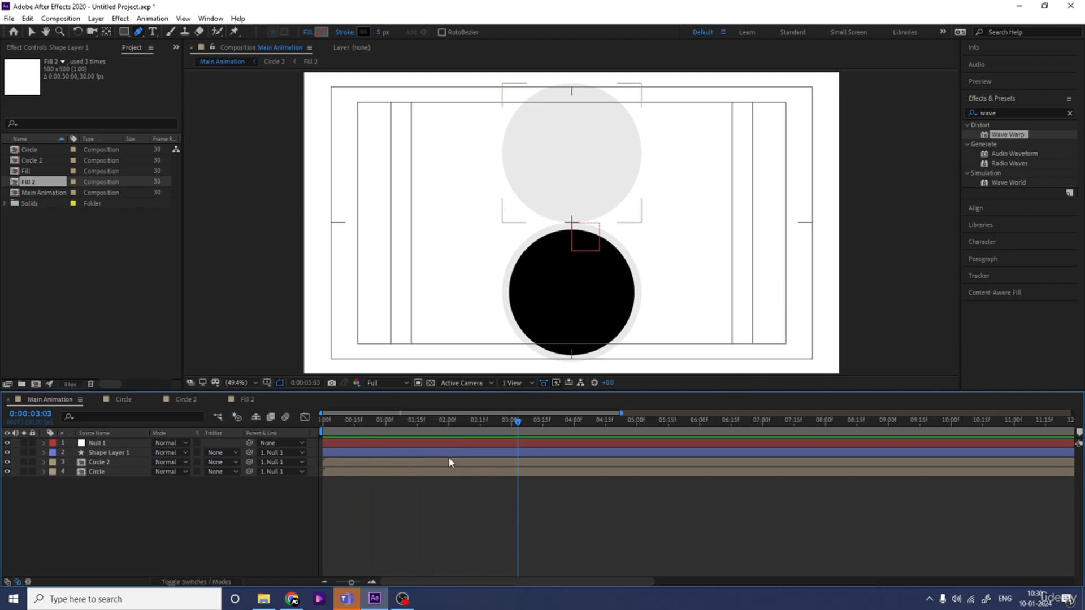
# Move Shape Layer 1's first Trim Paths Start keyframe later to about 0:00:02:26, and preview the line's retraction.
pyautogui.click(447, 452)
pyautogui.press('u')
pyautogui.moveTo(497, 423); pyautogui.dragTo(499, 430)
pyautogui.click(493, 462)
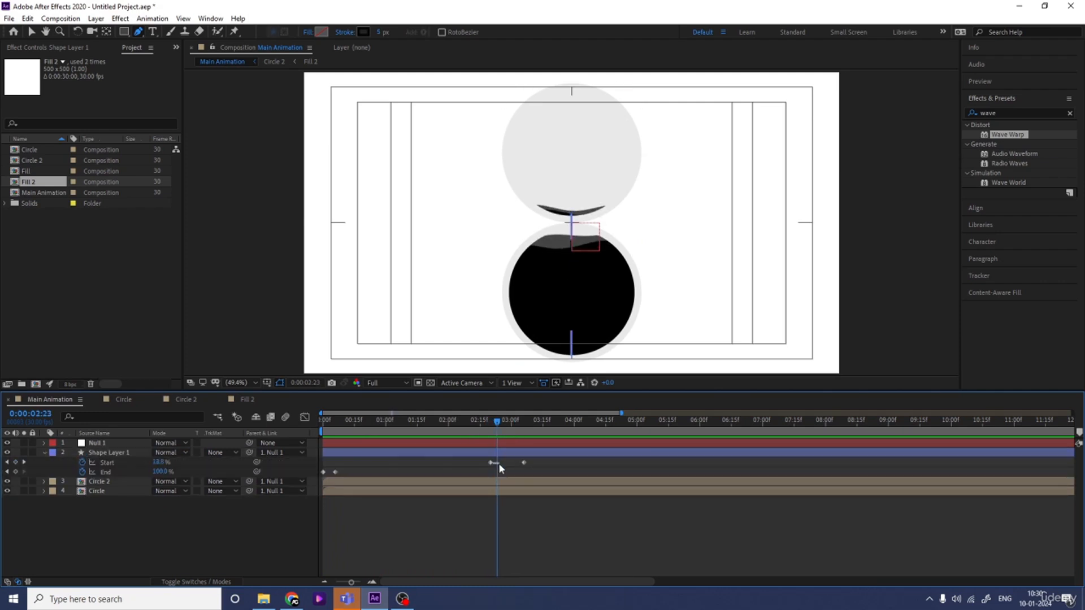
pyautogui.moveTo(489, 463); pyautogui.dragTo(502, 463)
pyautogui.press('space')
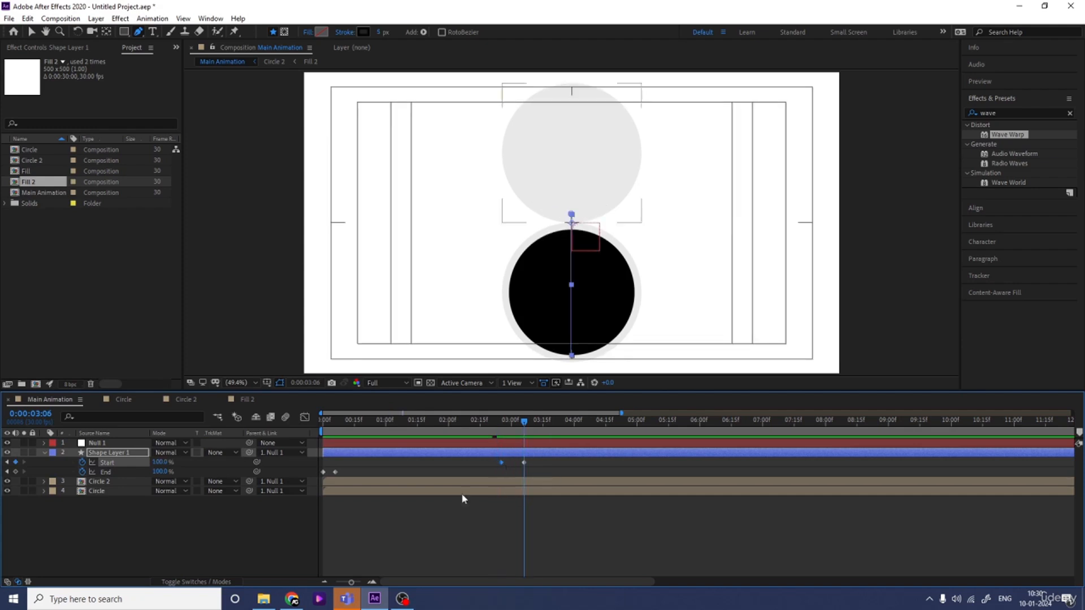
# Show Null 1's Rotation property and add a rotation keyframe at 0:00:03:06.
pyautogui.click(182, 548)
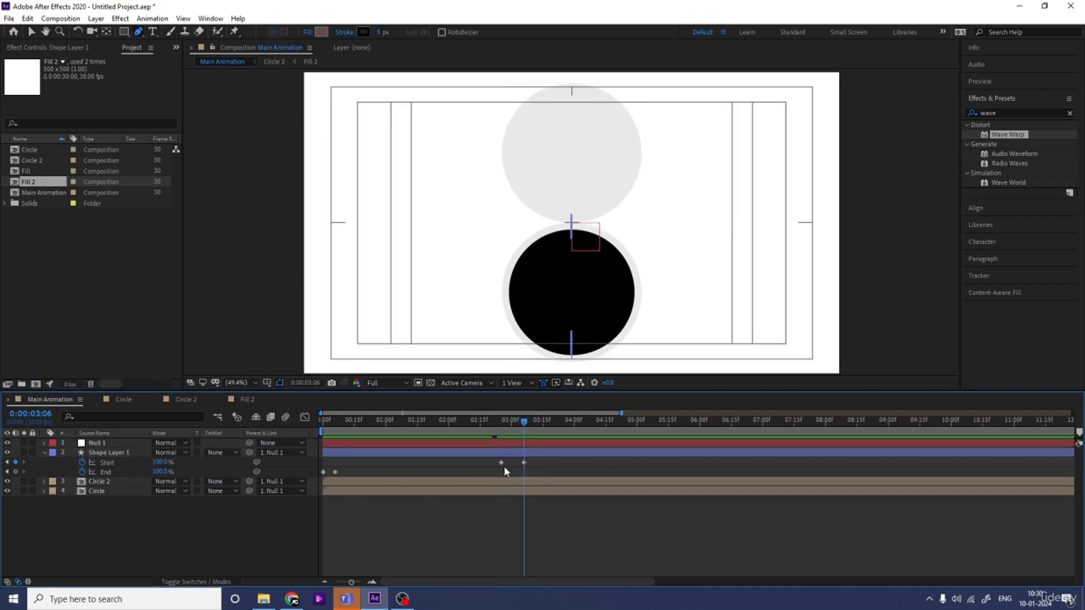
pyautogui.click(115, 444)
pyautogui.press('r')
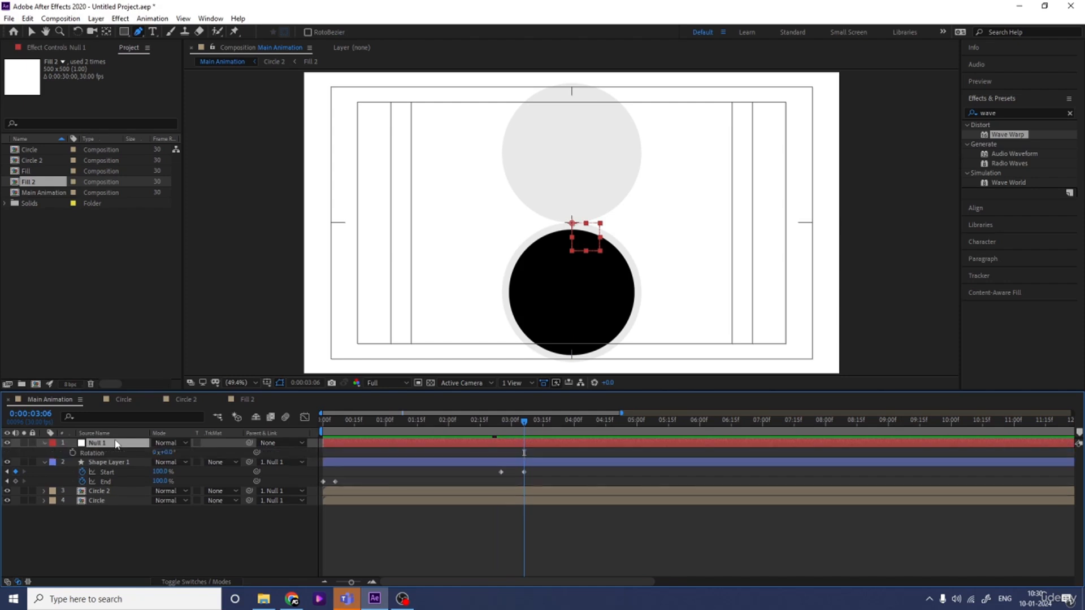
pyautogui.click(72, 452)
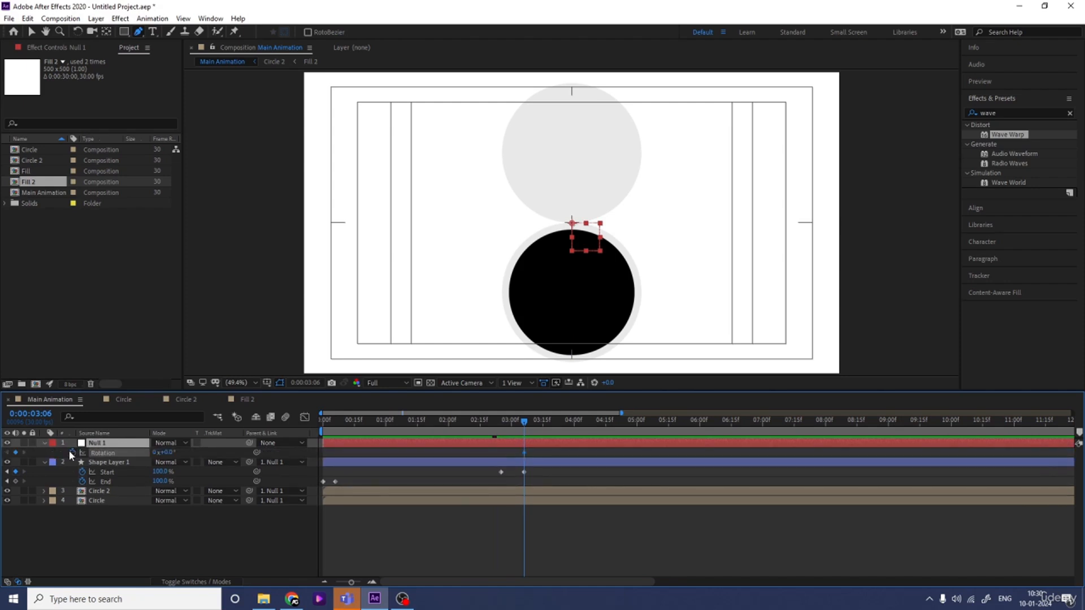
# Set Null 1's rotation to 180° at 0:00:04:12.
pyautogui.click(599, 429)
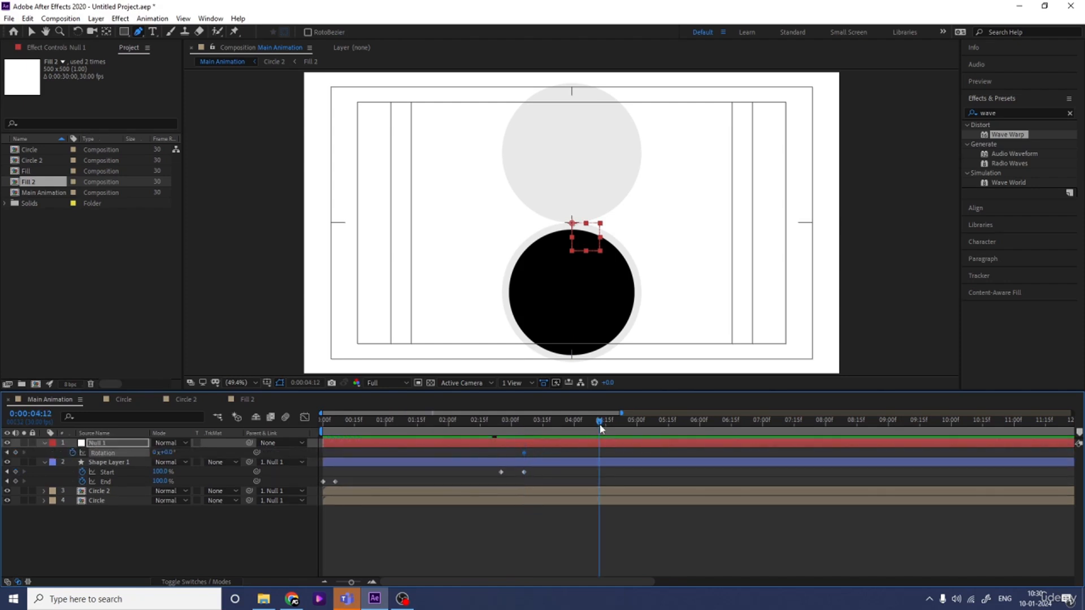
pyautogui.moveTo(169, 456); pyautogui.dragTo(193, 461)
pyautogui.click(172, 453)
pyautogui.write('18')
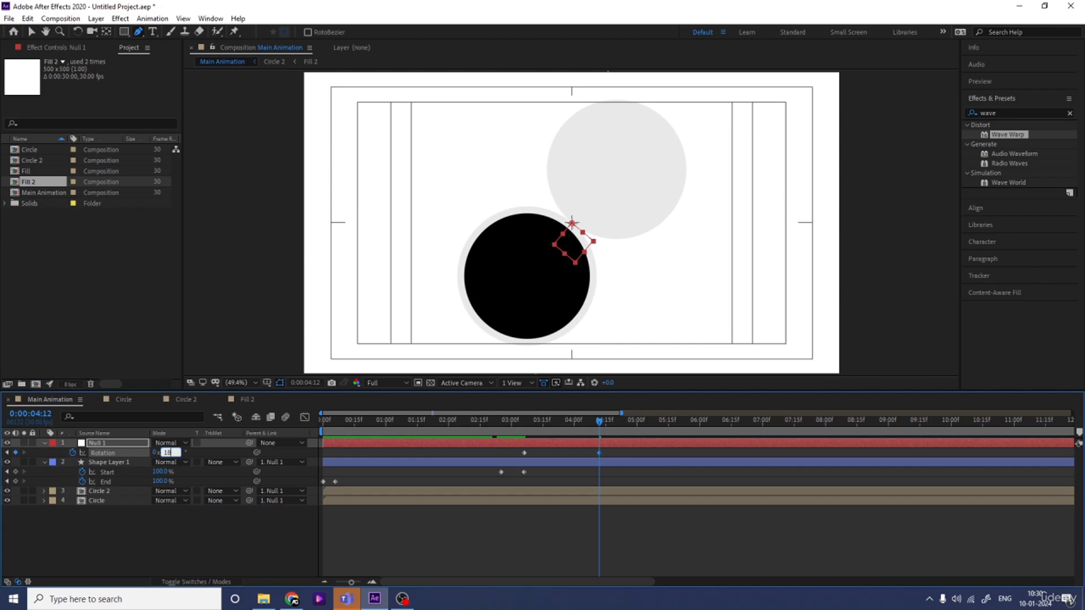
pyautogui.write('0')
pyautogui.press('Return')
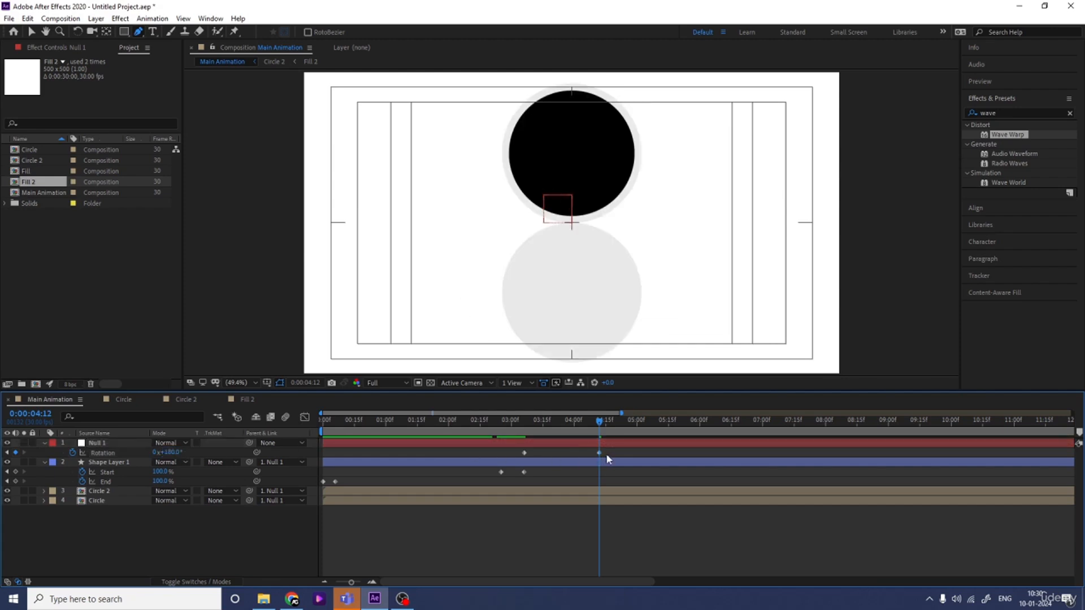
# Easy-ease both of Null 1's rotation keyframes and lengthen their speed-graph handles for a sharp central peak.
pyautogui.moveTo(605, 456); pyautogui.dragTo(484, 424)
pyautogui.press('F9')
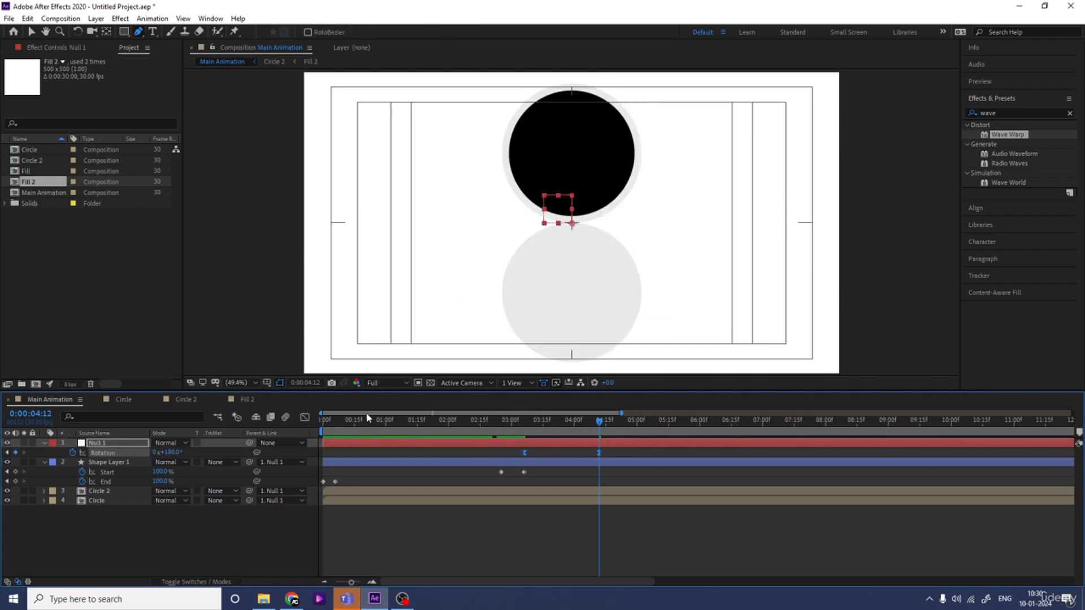
pyautogui.click(304, 417)
pyautogui.moveTo(507, 475); pyautogui.dragTo(650, 565)
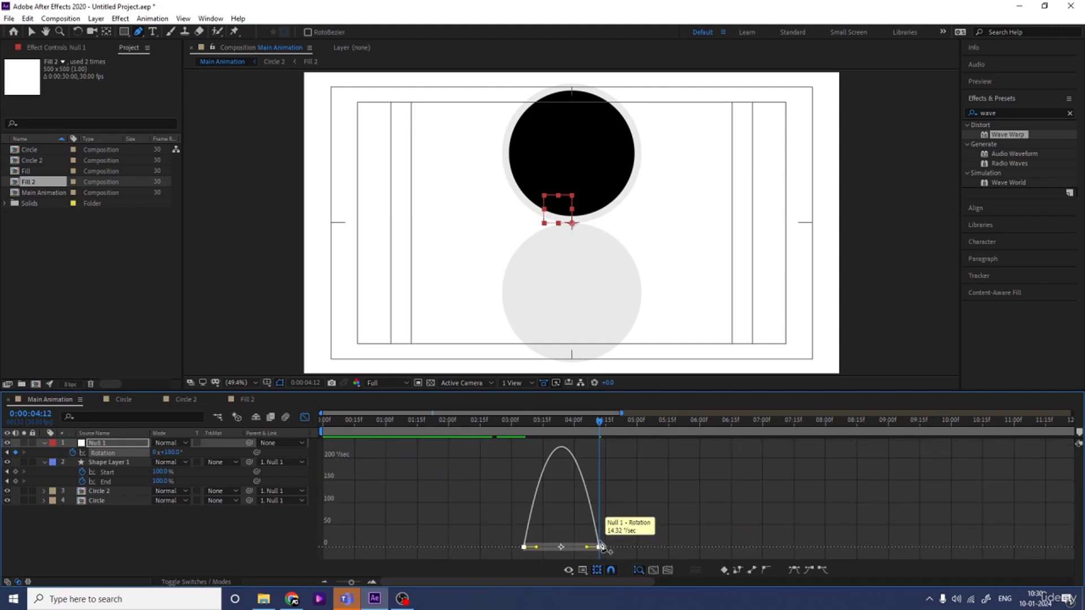
pyautogui.moveTo(587, 548); pyautogui.dragTo(549, 548)
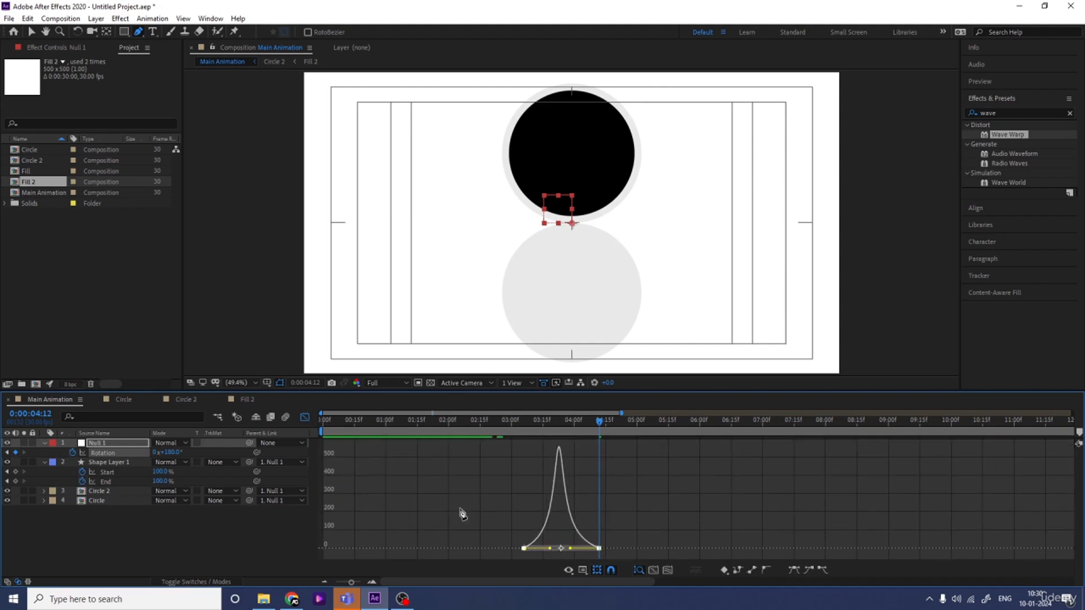
# Preview the eased rotation from the start and end the work area at about 0:00:04:12.
pyautogui.click(305, 418)
pyautogui.click(323, 421)
pyautogui.press('space')
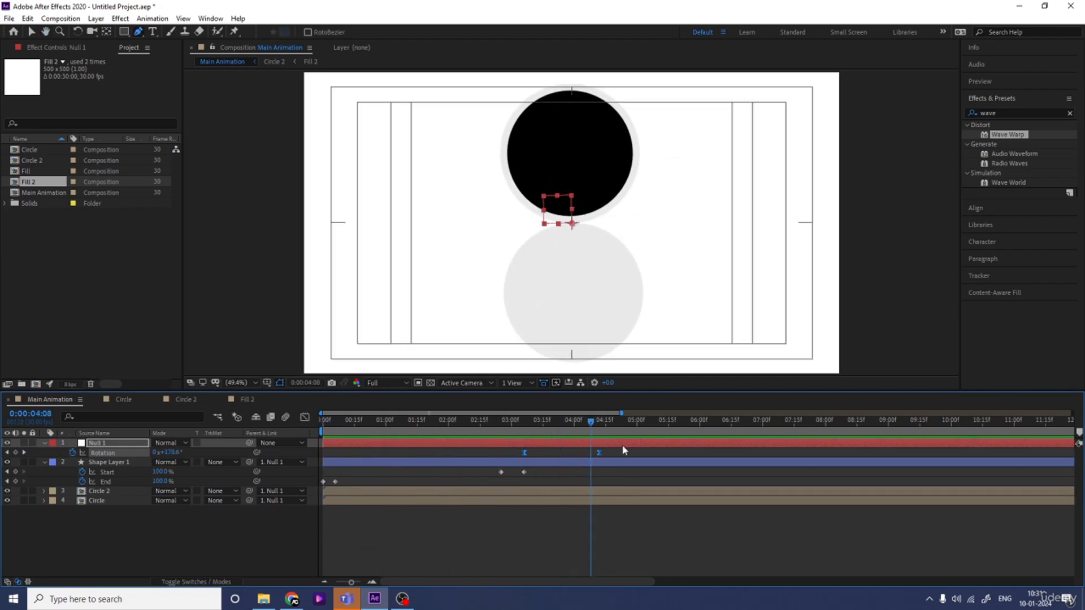
pyautogui.hotkey('ctrl', 'shift', 'a')
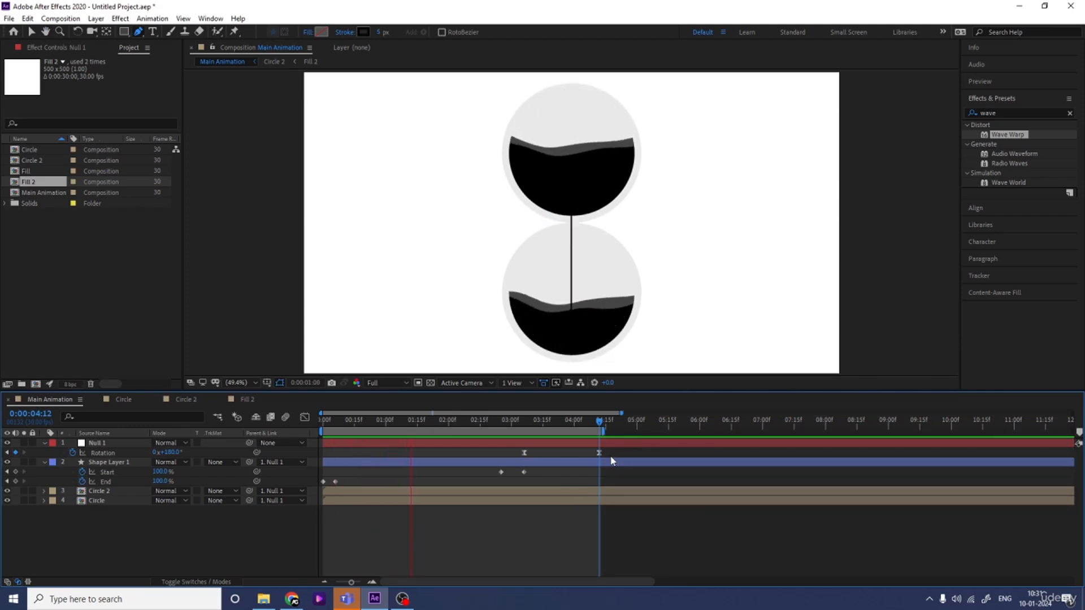
pyautogui.press('space')
# Scale the Null 1 layer down to 61%.
pyautogui.click(120, 445)
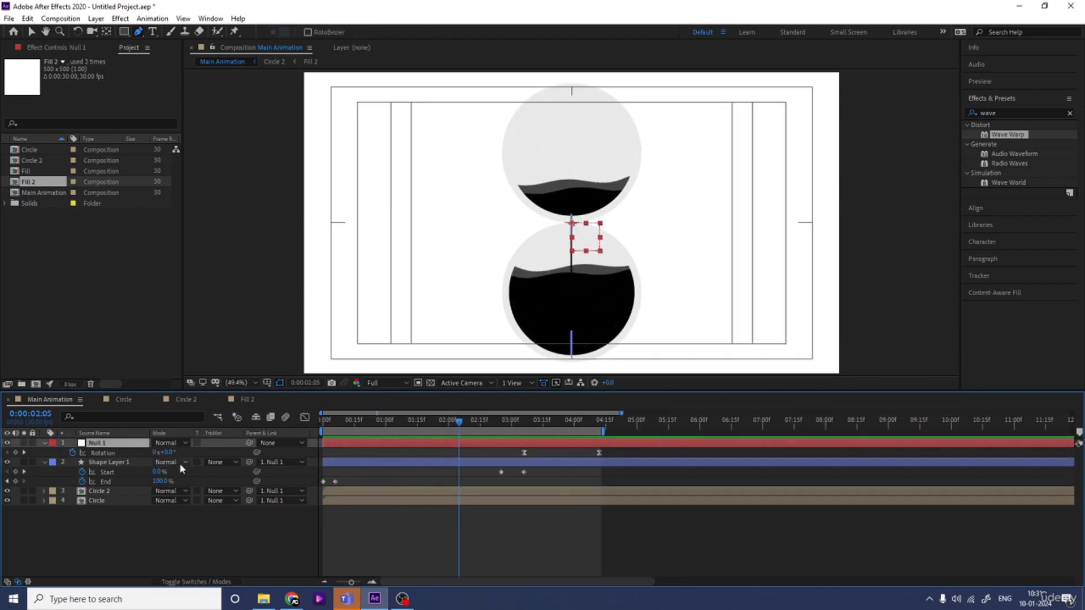
pyautogui.press('s')
pyautogui.moveTo(170, 453); pyautogui.dragTo(148, 453)
# Preview the scaled-down animation repeatedly from the start to check the draining and the flip.
pyautogui.press('space')
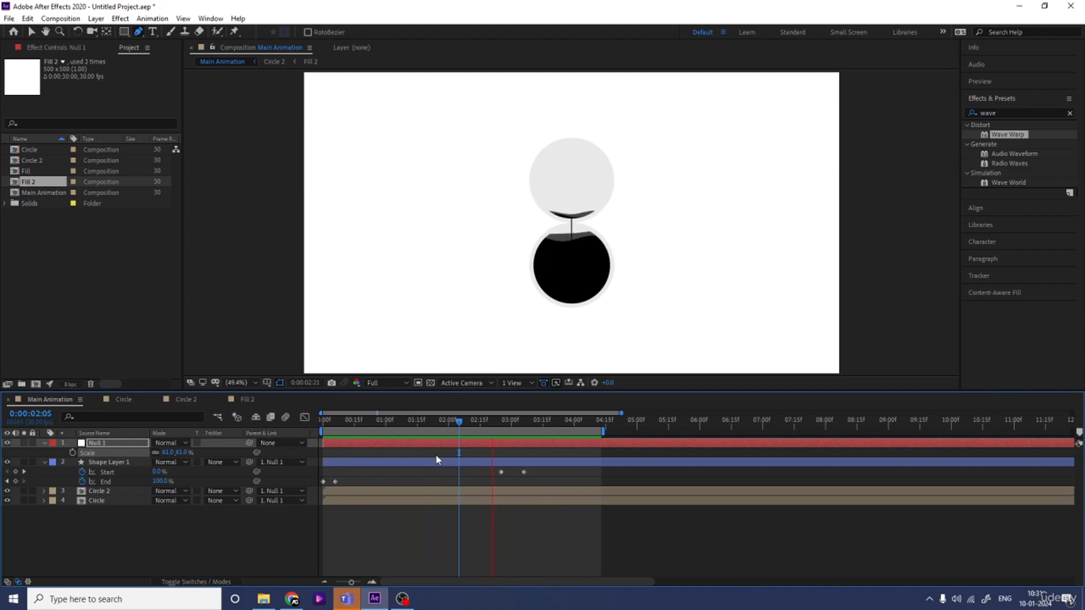
pyautogui.press('space')
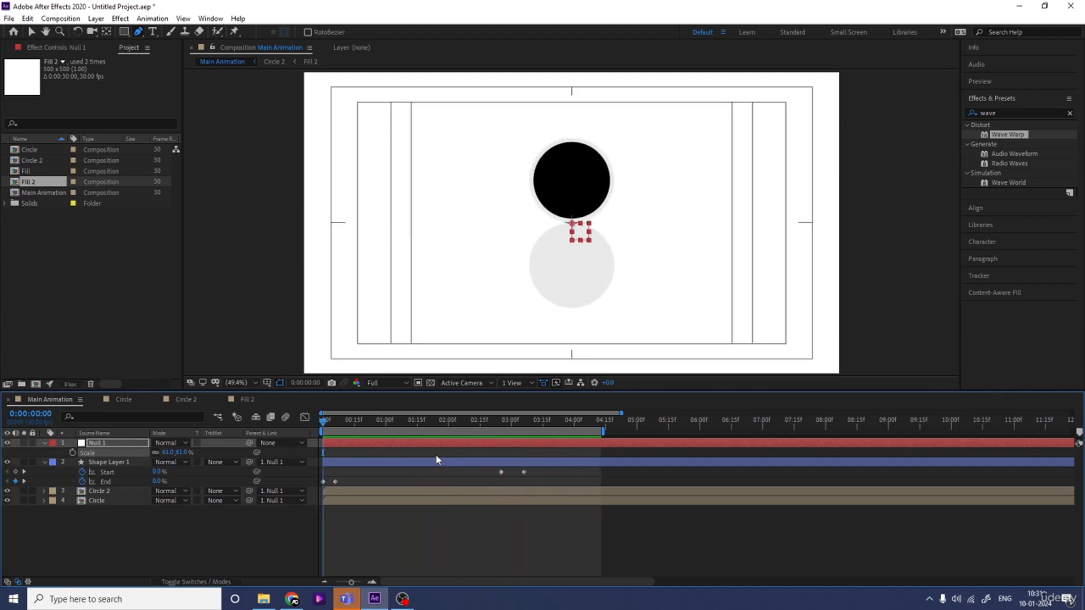
pyautogui.press('Home')
pyautogui.press('space')
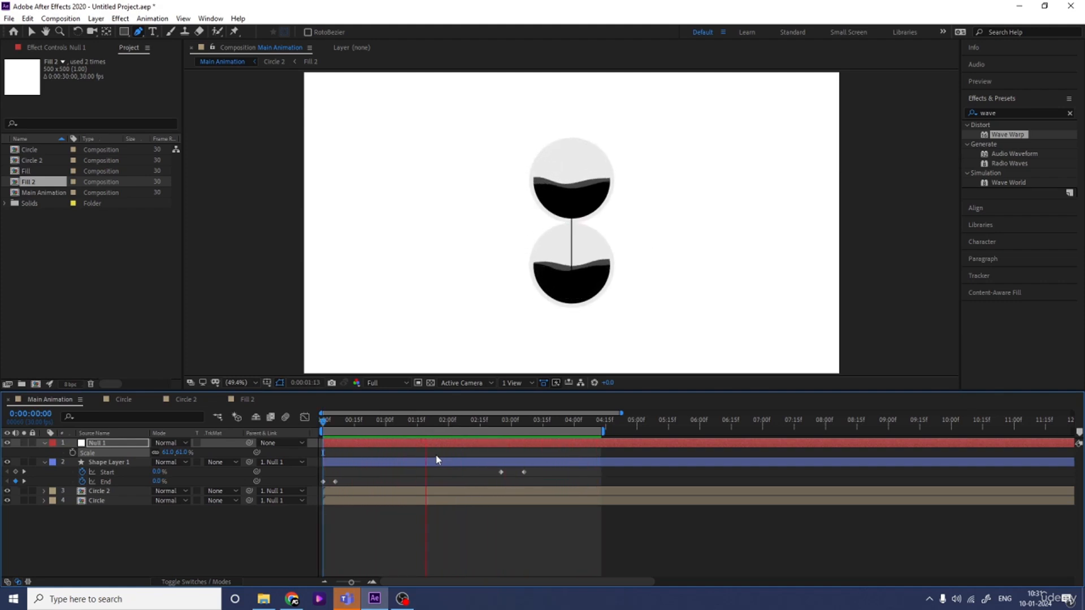
pyautogui.press('space')
pyautogui.press('k')
pyautogui.press('k')
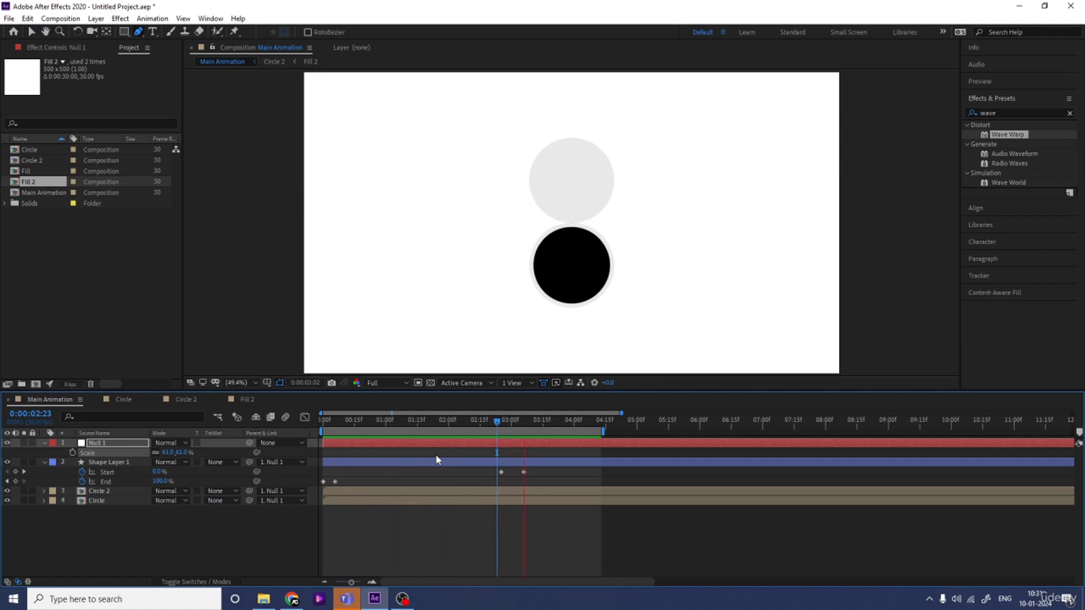
pyautogui.press('space')
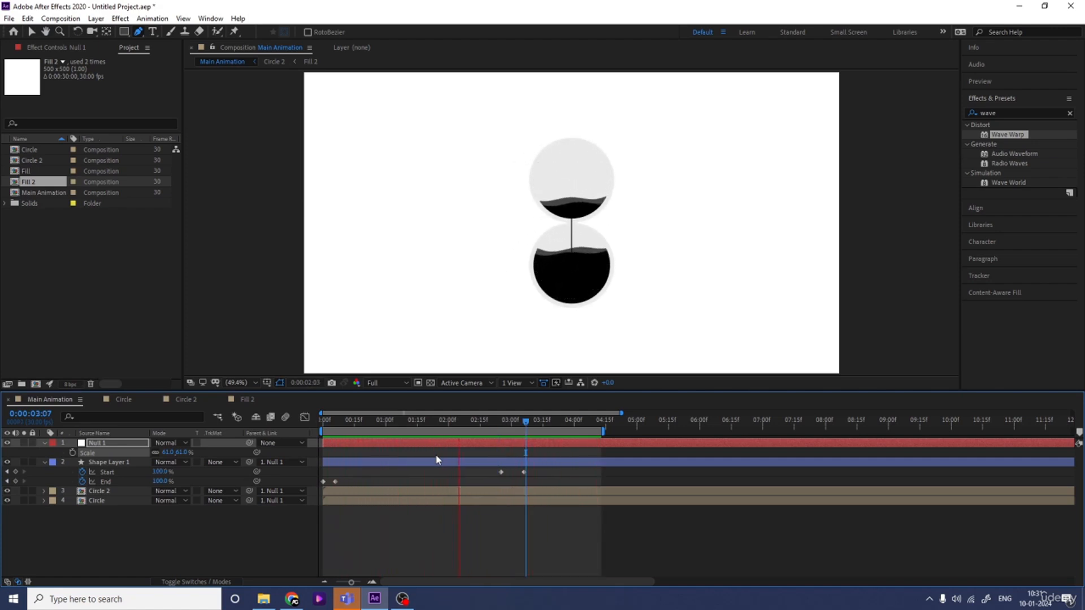
pyautogui.press('space')
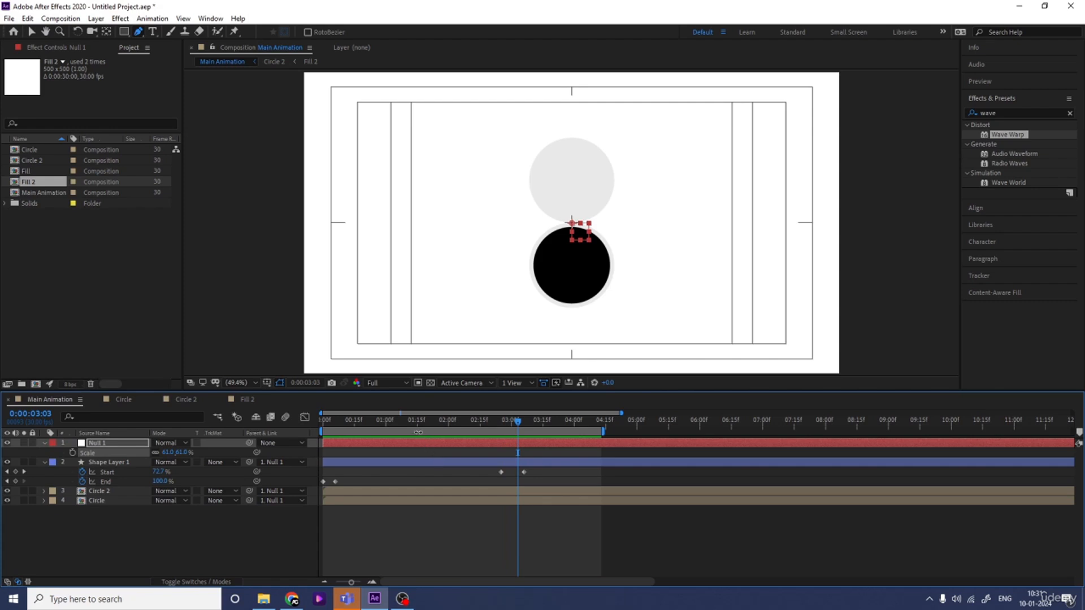
pyautogui.press('space')
pyautogui.press('space')
pyautogui.press('Home')
pyautogui.press('Return')
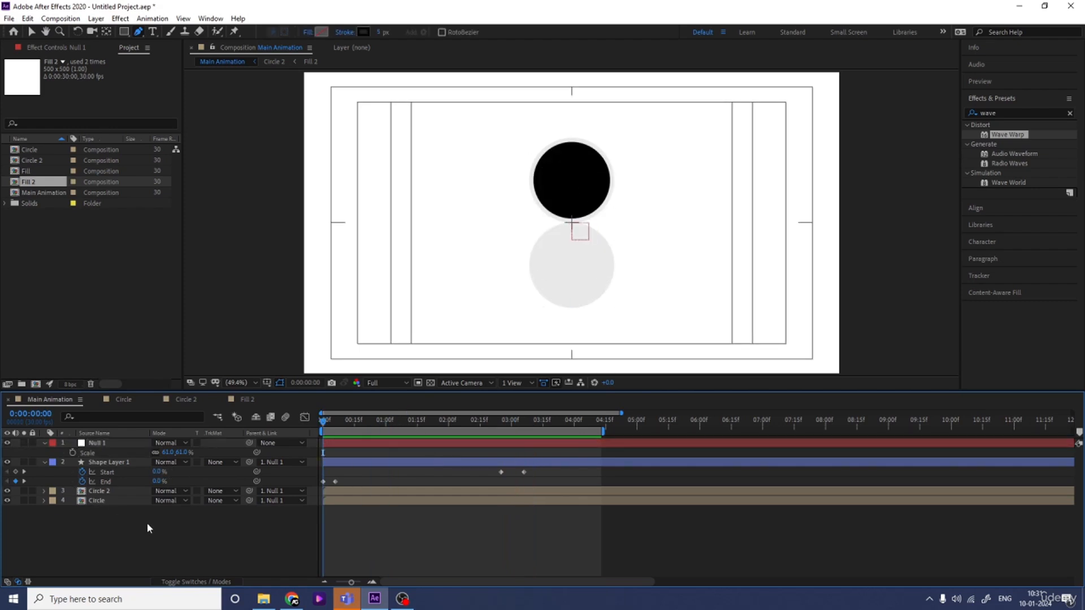
pyautogui.press('r')
# Duplicate Shape Layer 1 in the Circle composition and set the copy's fill to None.
pyautogui.click(124, 400)
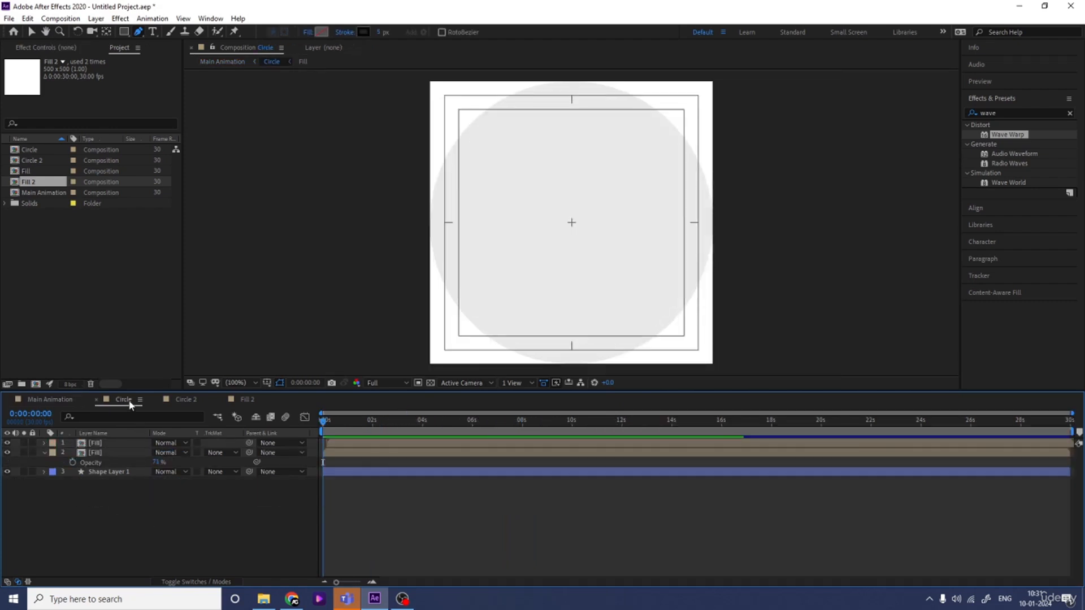
pyautogui.click(105, 474)
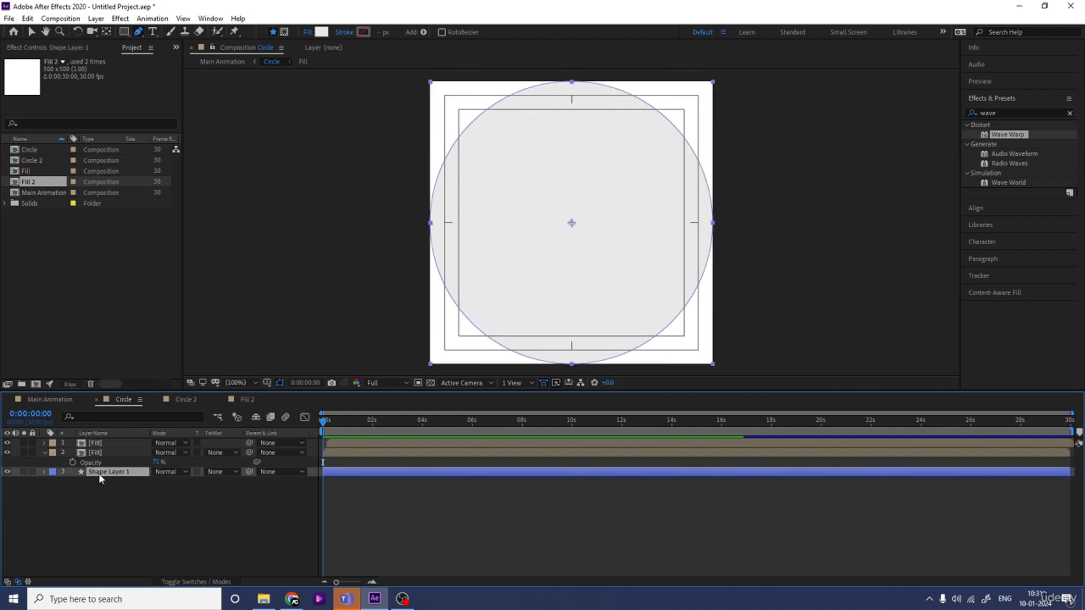
pyautogui.hotkey('ctrl', 'd')
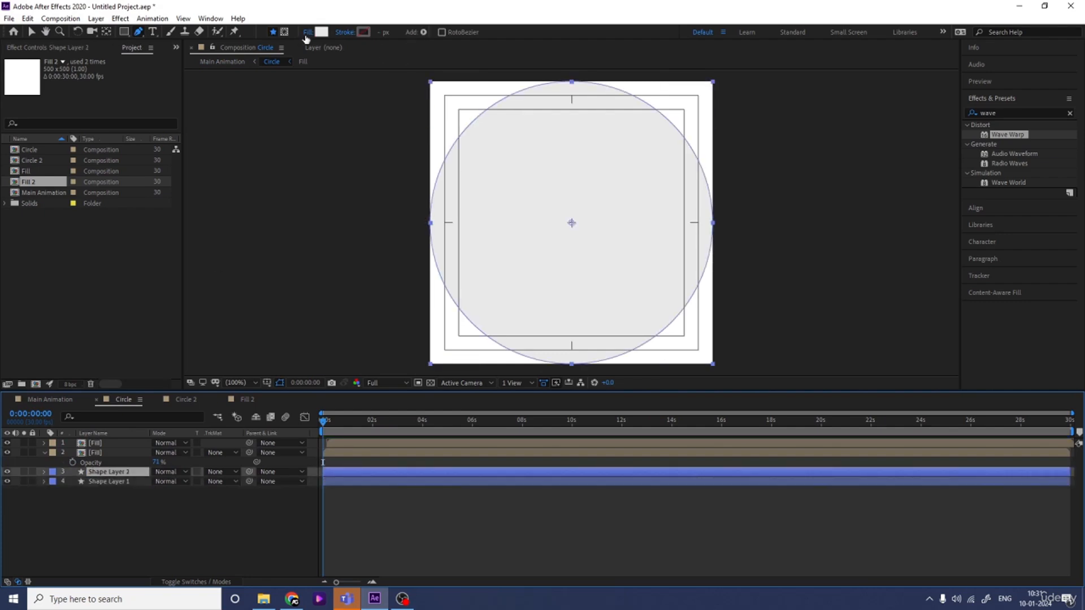
pyautogui.click(306, 34)
pyautogui.click(486, 269)
pyautogui.click(523, 333)
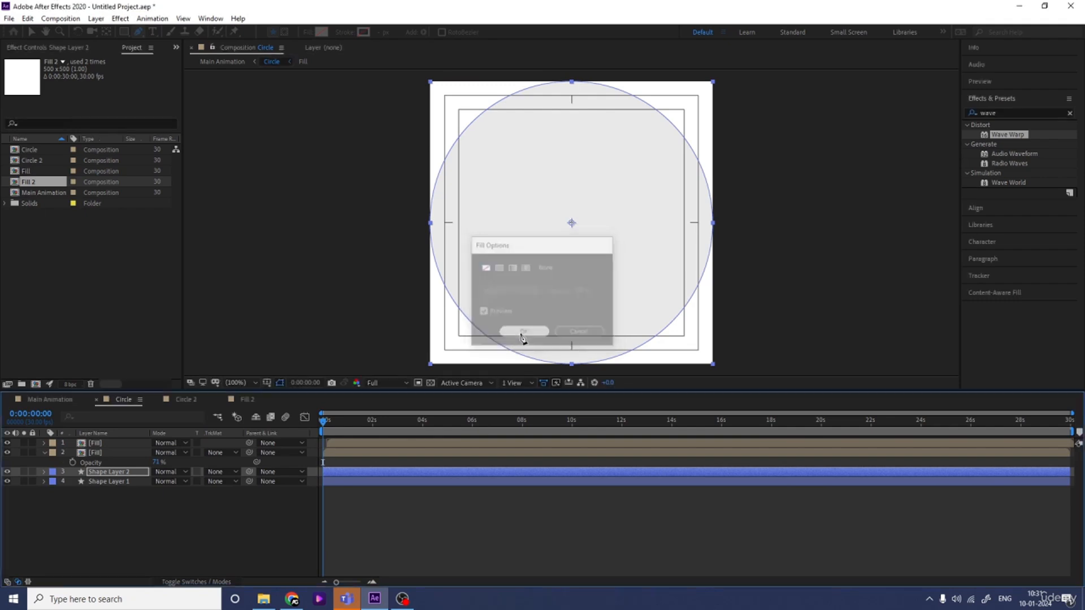
# Give Shape Layer 2 a black stroke 2 px wide.
pyautogui.click(363, 33)
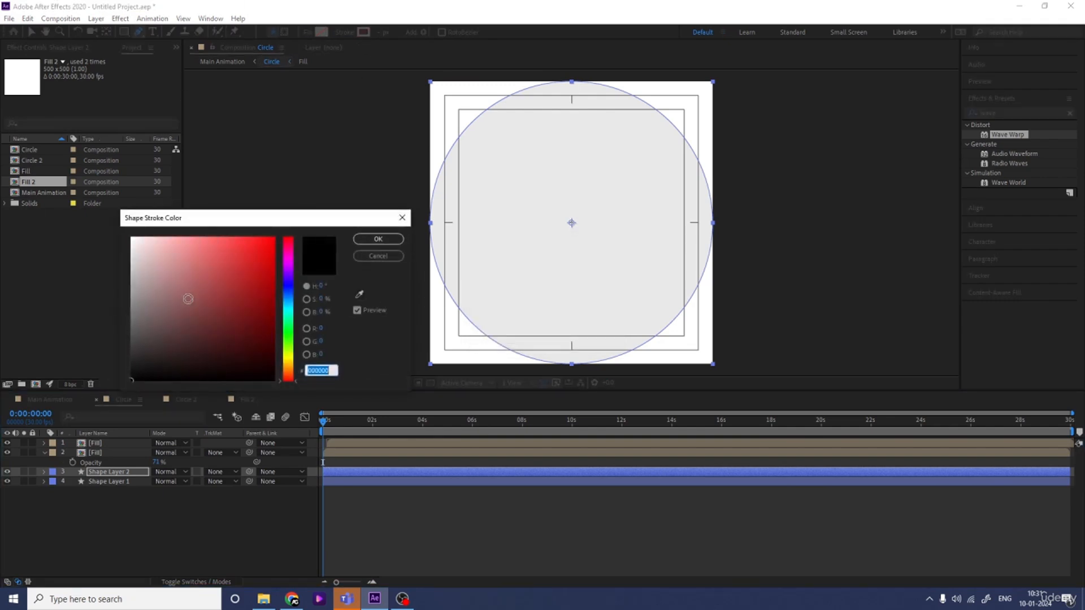
pyautogui.moveTo(198, 288); pyautogui.dragTo(88, 459)
pyautogui.click(378, 239)
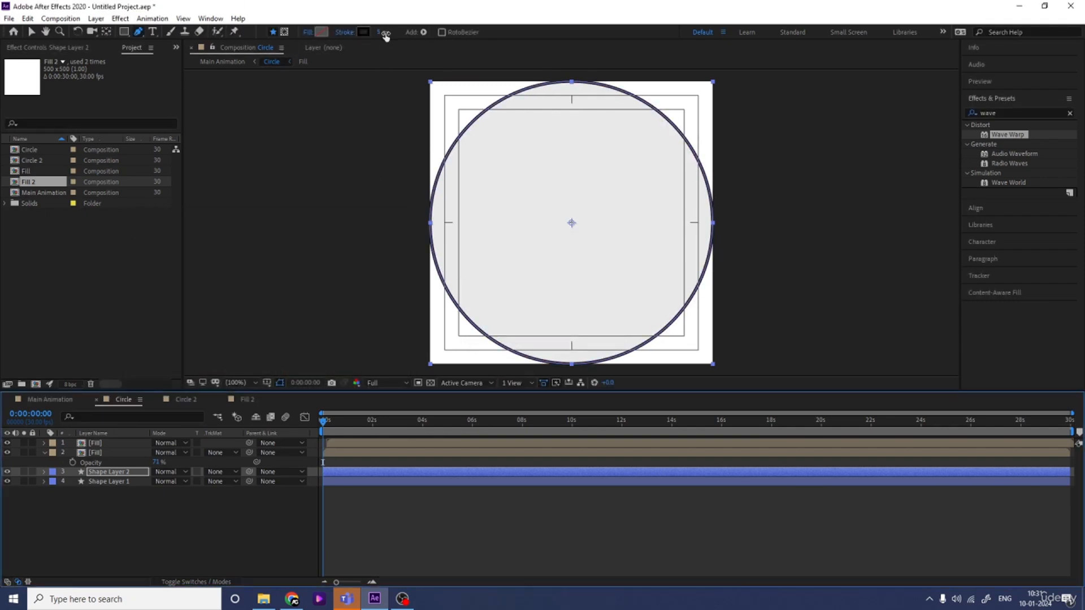
pyautogui.click(382, 33)
pyautogui.write('2')
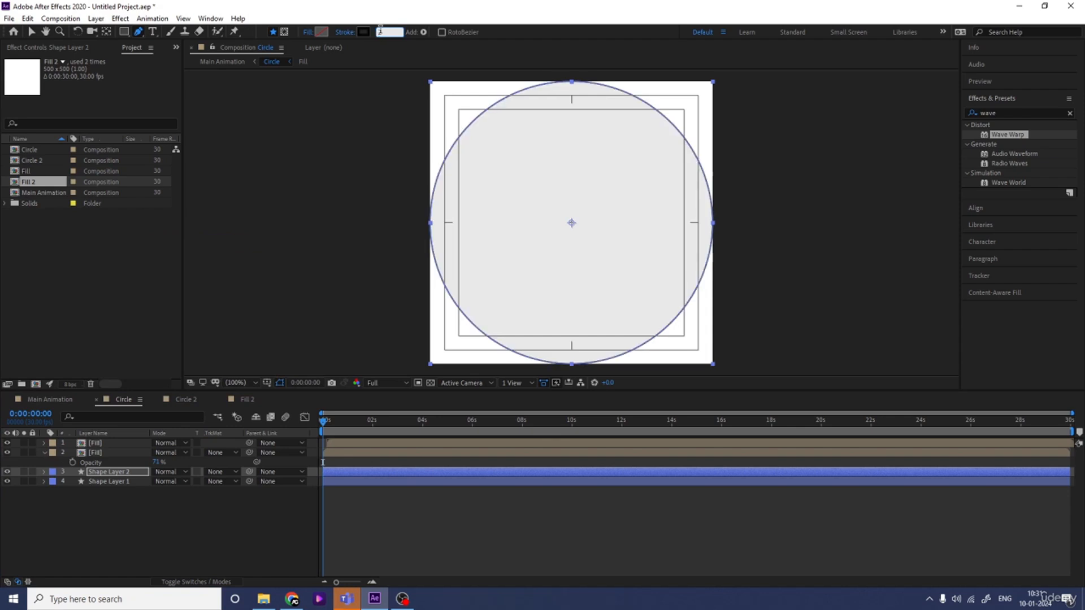
pyautogui.click(121, 565)
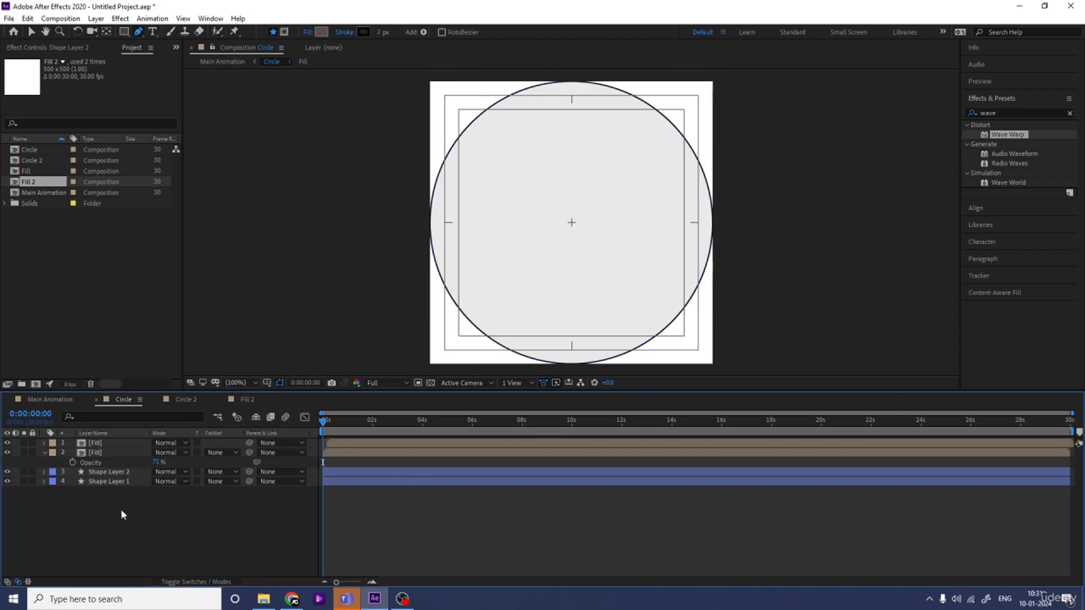
# Add Trim Paths to Shape Layer 2 and expand its settings.
pyautogui.click(45, 472)
pyautogui.click(238, 482)
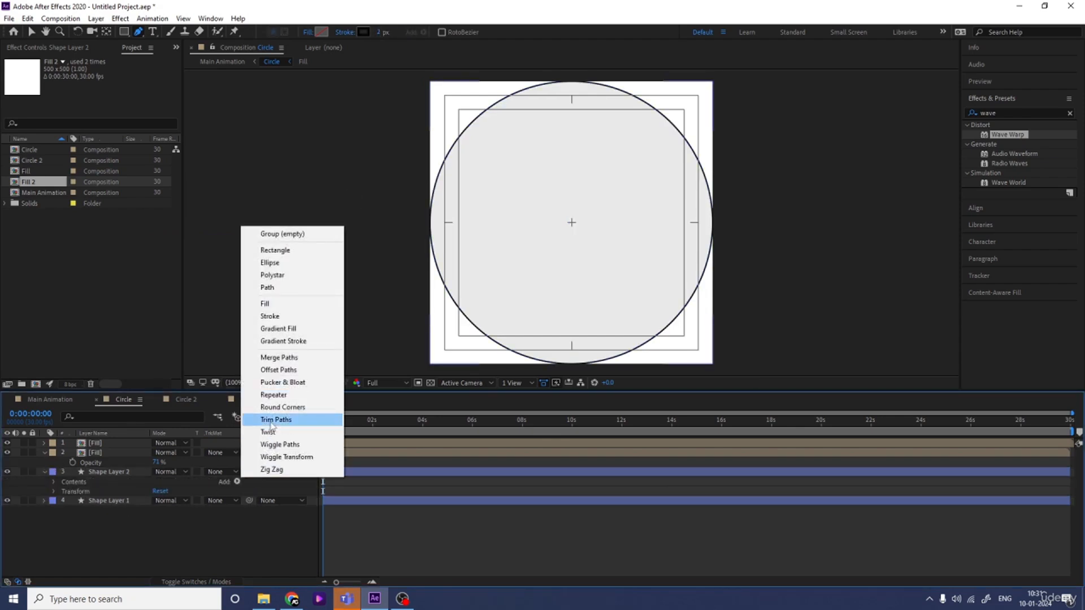
pyautogui.click(272, 421)
pyautogui.click(64, 501)
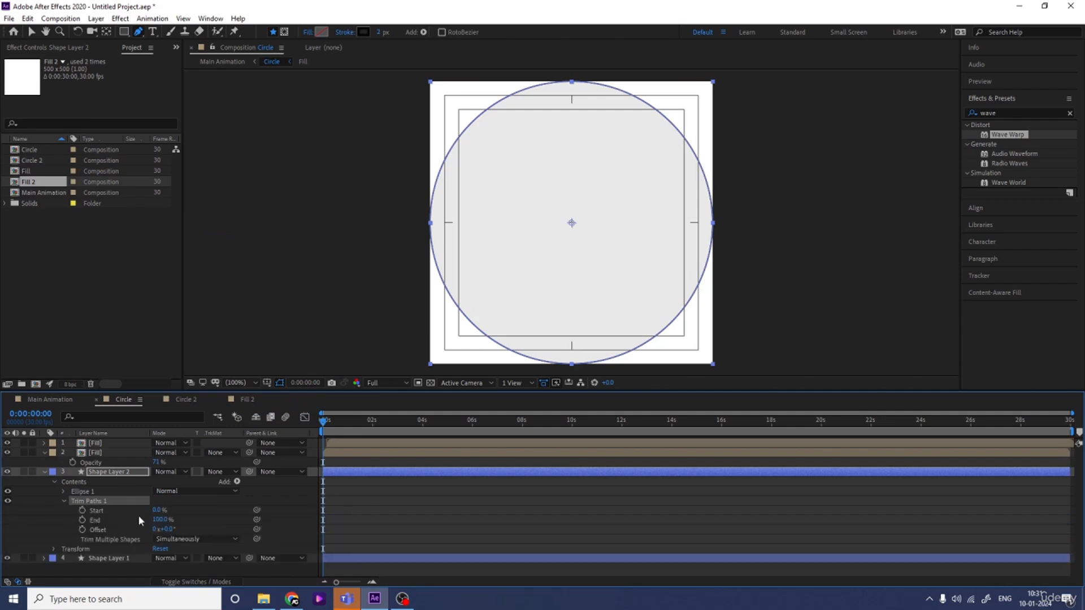
# Set both the End and Start values of Shape Layer 2's Trim Paths to 50%.
pyautogui.moveTo(157, 520); pyautogui.dragTo(146, 521)
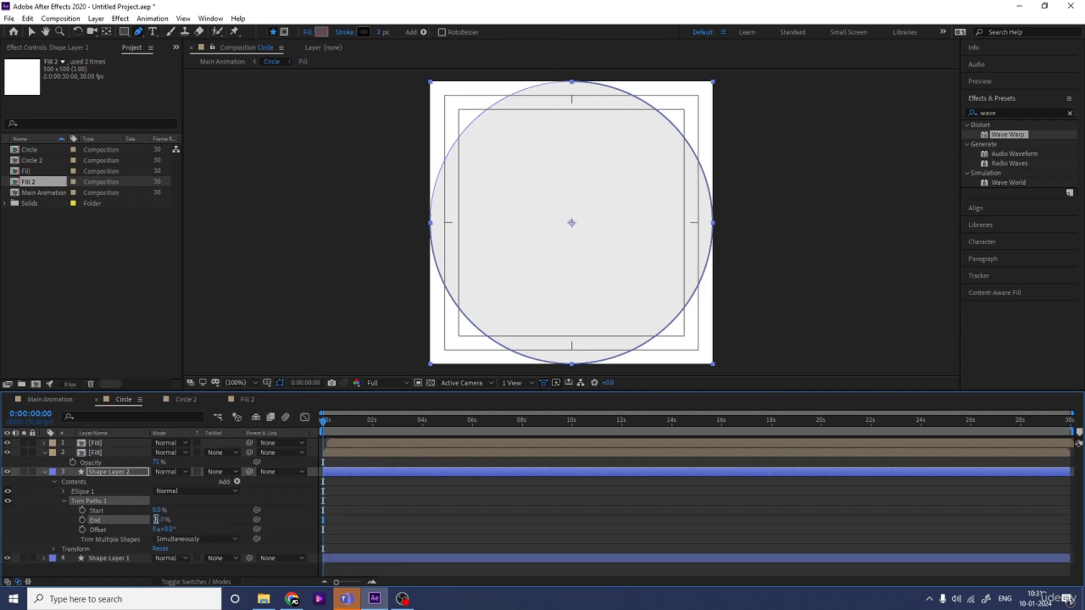
pyautogui.press('Return')
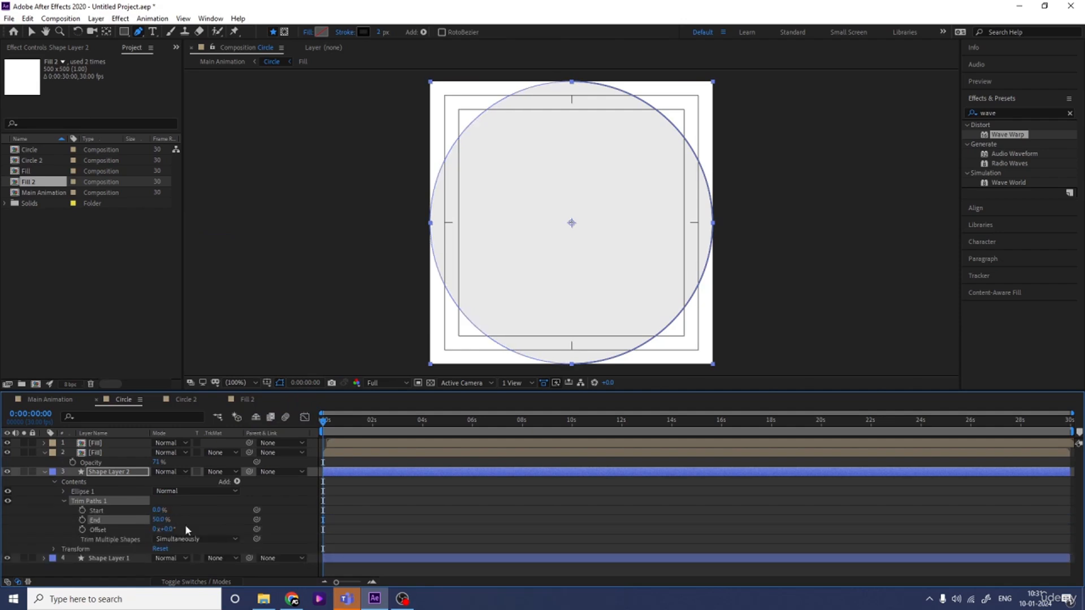
pyautogui.write('50')
pyautogui.press('Return')
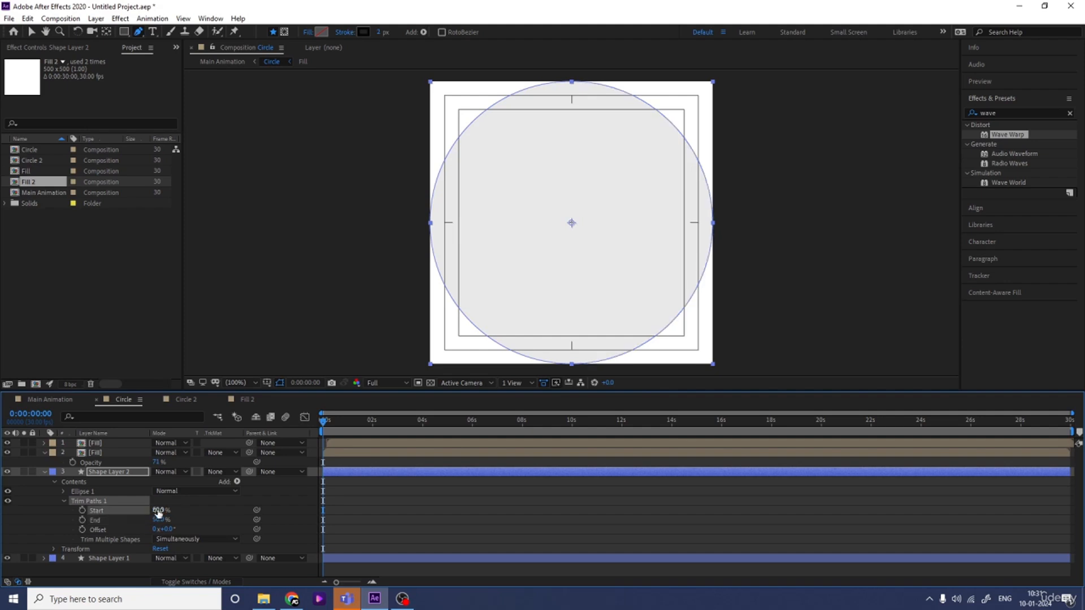
# Preview the Circle composition's liquid and keyframe Shape Layer 2's Trim Paths Start and End at 0:00:00:00.
pyautogui.press('space')
pyautogui.press('g')
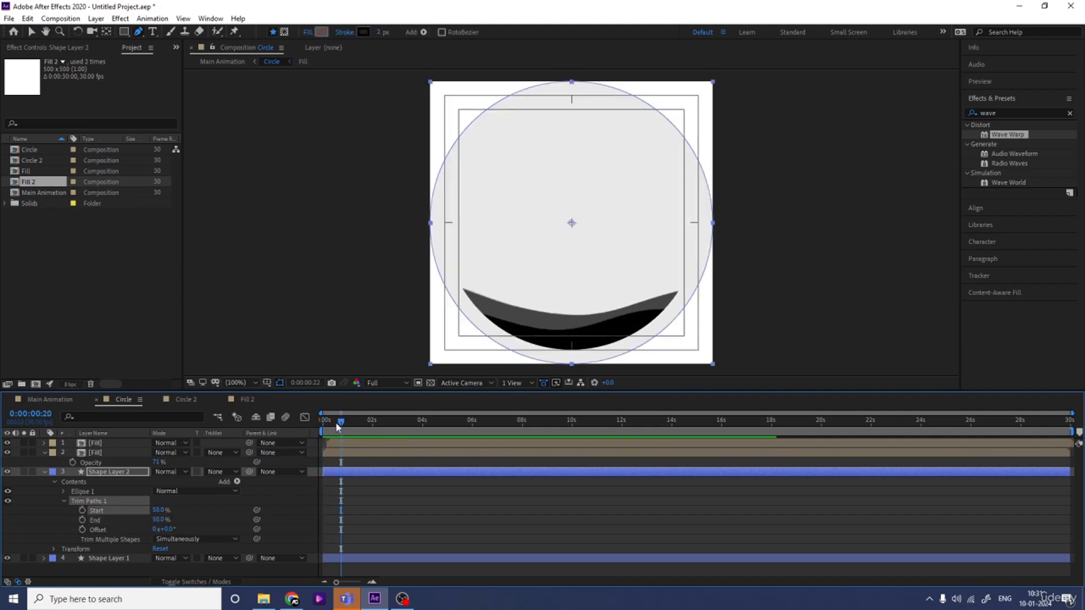
pyautogui.press('space')
pyautogui.click(82, 520)
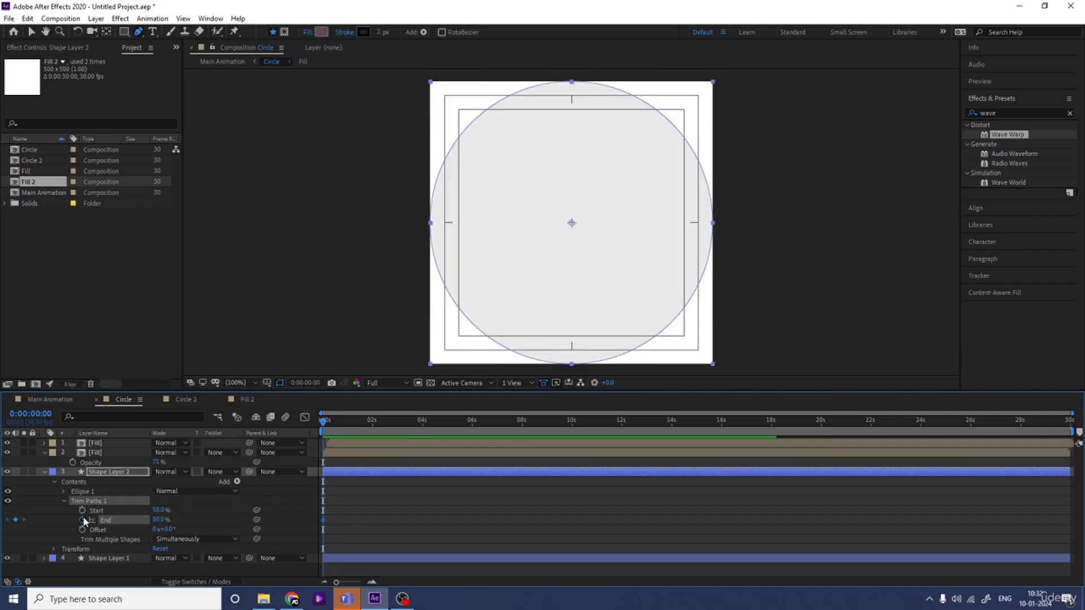
pyautogui.click(83, 511)
pyautogui.press('space')
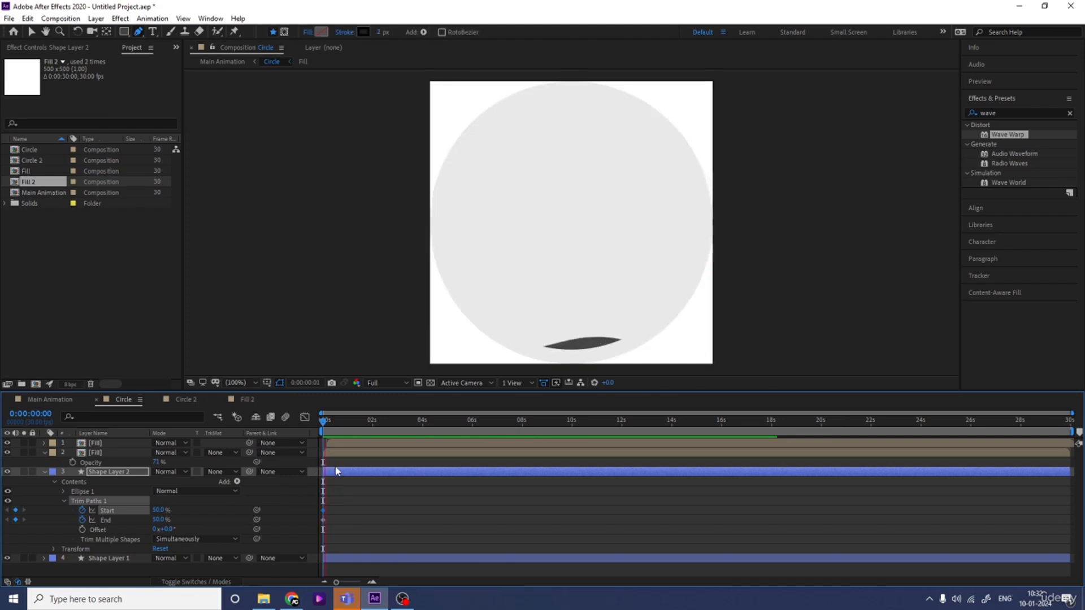
# At 0:00:03:04, keyframe Shape Layer 2's Trim Paths Start at 100% and End at 0%, and preview the outline animation.
pyautogui.press('space')
pyautogui.press('=')
pyautogui.moveTo(371, 428); pyautogui.dragTo(465, 447)
pyautogui.click(401, 495)
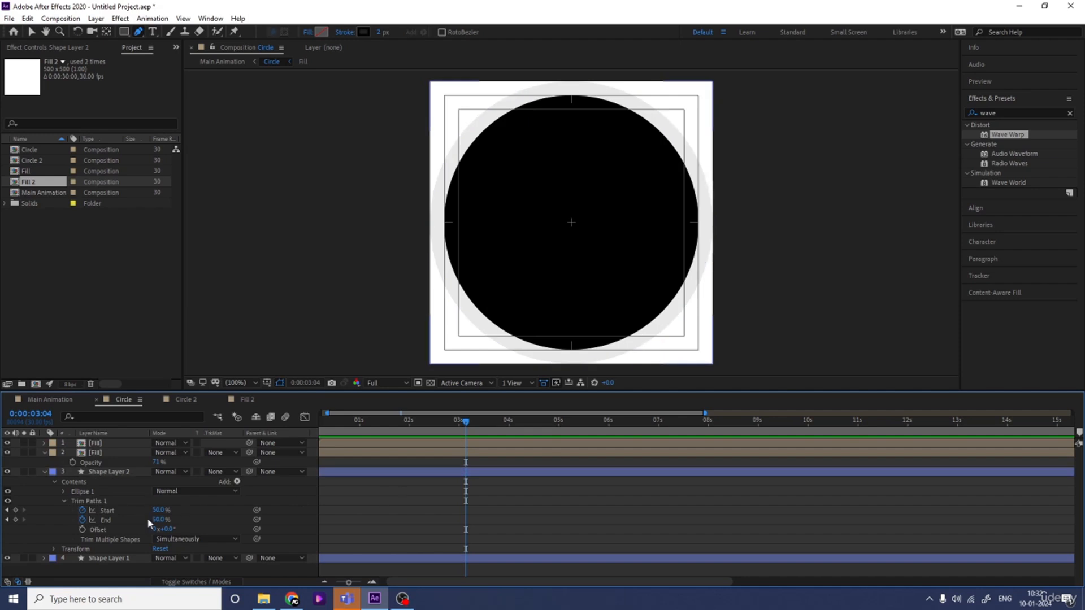
pyautogui.moveTo(153, 519); pyautogui.dragTo(177, 510)
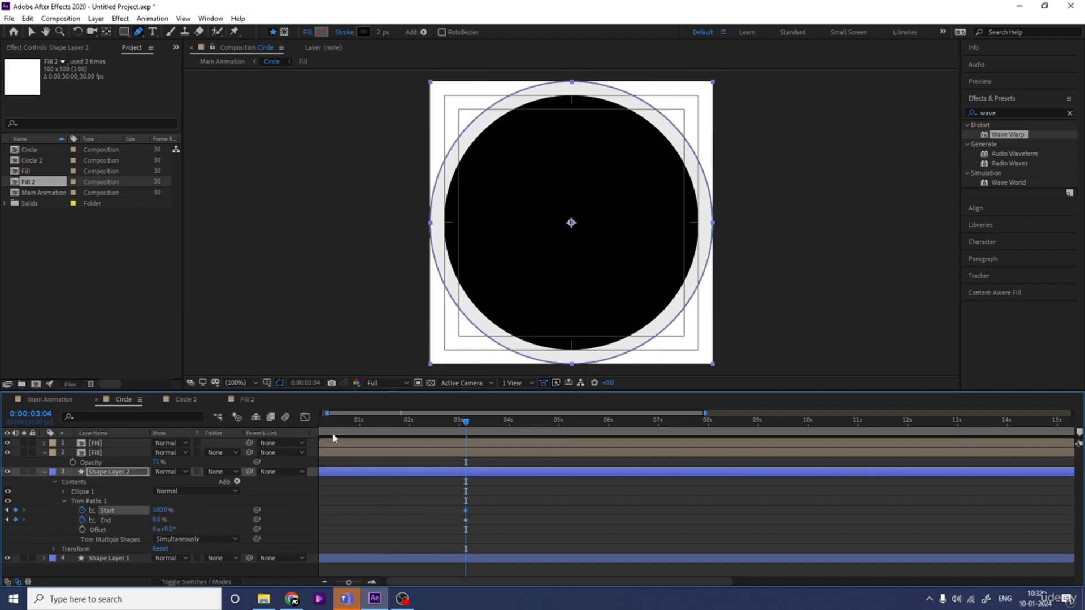
pyautogui.press('Home')
pyautogui.press('space')
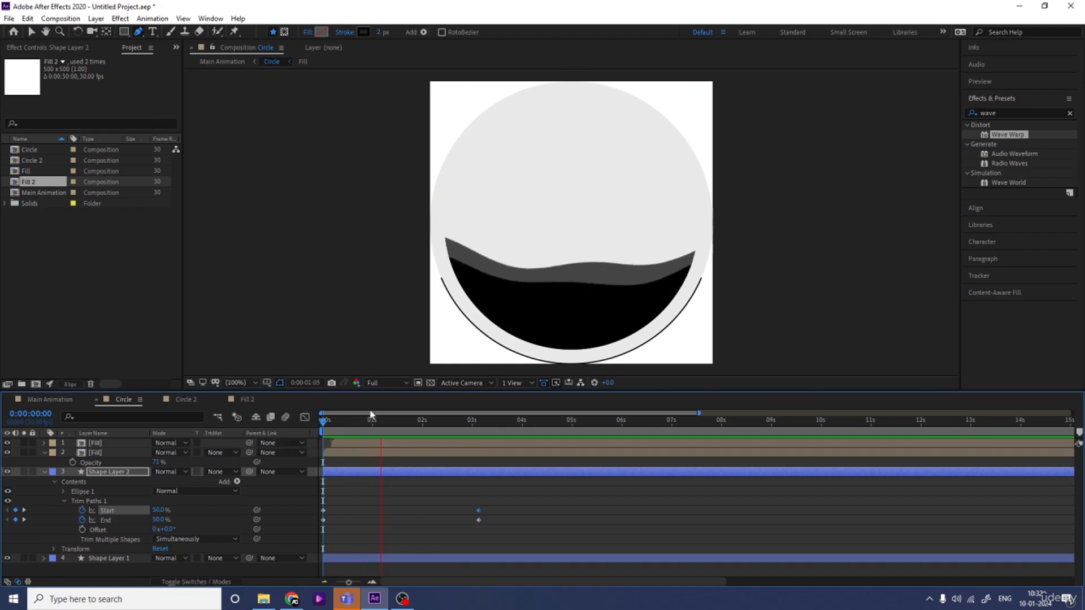
pyautogui.press('space')
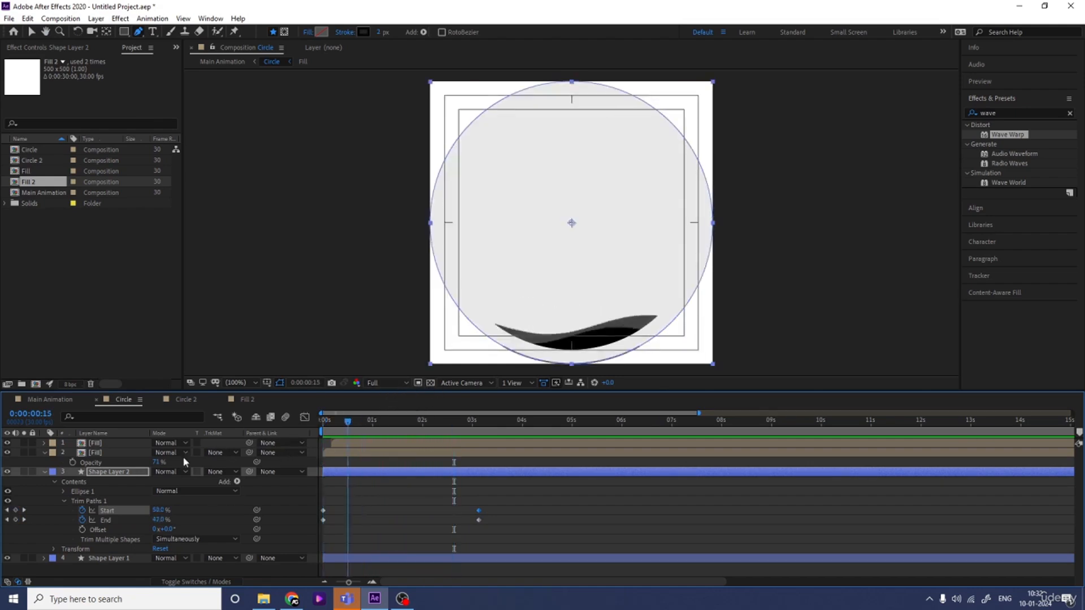
# Preview the Main Animation composition and toggle Collapse Transformations for its Circle layer.
pyautogui.click(50, 399)
pyautogui.press('space')
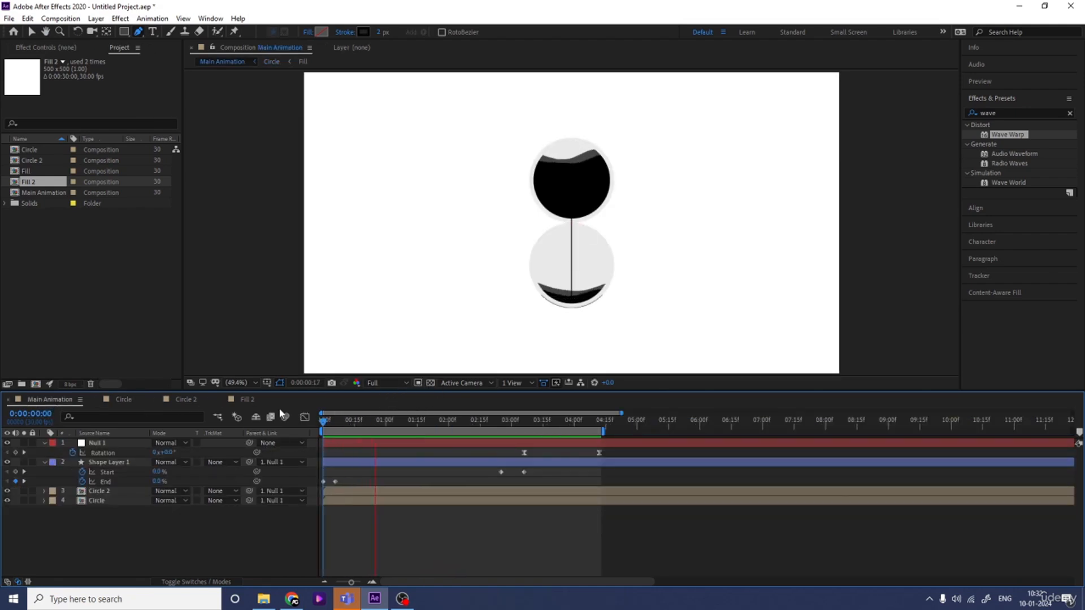
pyautogui.press('space')
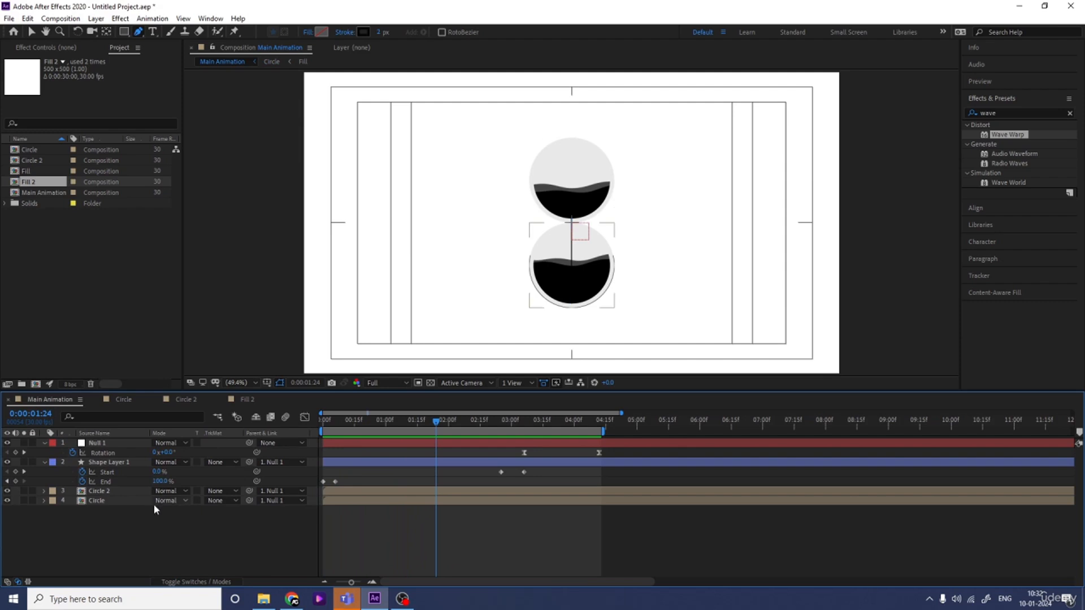
pyautogui.press('F4')
pyautogui.click(165, 499)
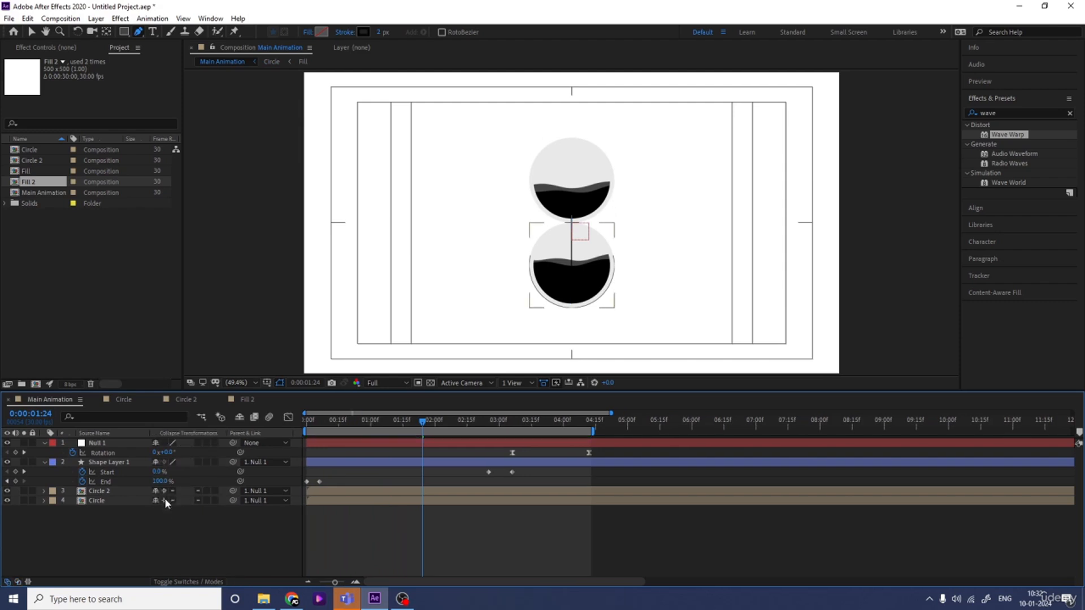
# Set the stroke width of Shape Layer 2 in the Circle composition to 5 px and preview the Main Animation.
pyautogui.click(124, 400)
pyautogui.click(114, 475)
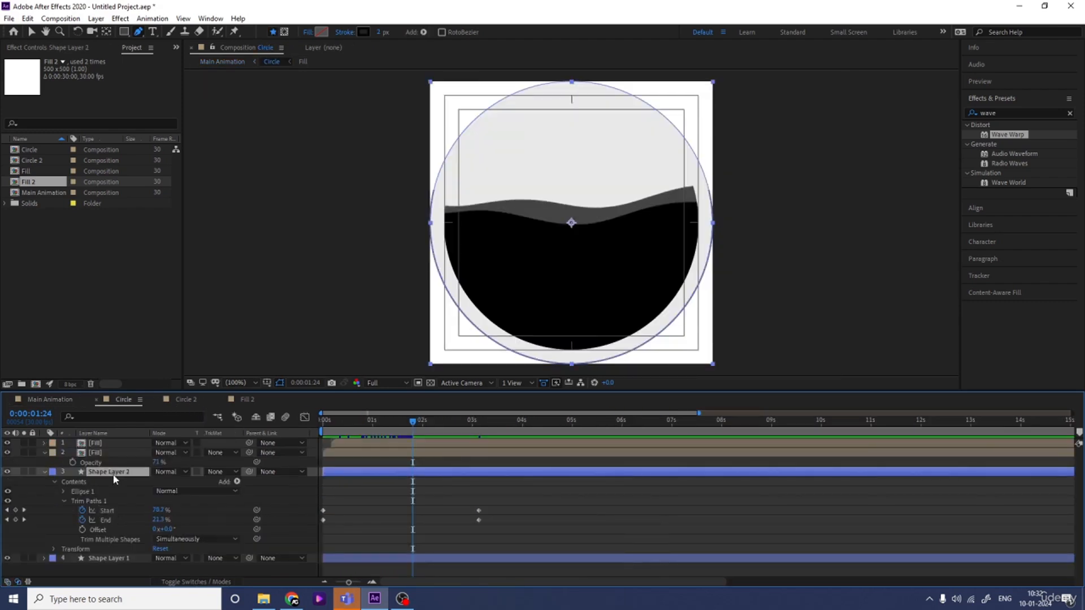
pyautogui.click(379, 33)
pyautogui.write('5')
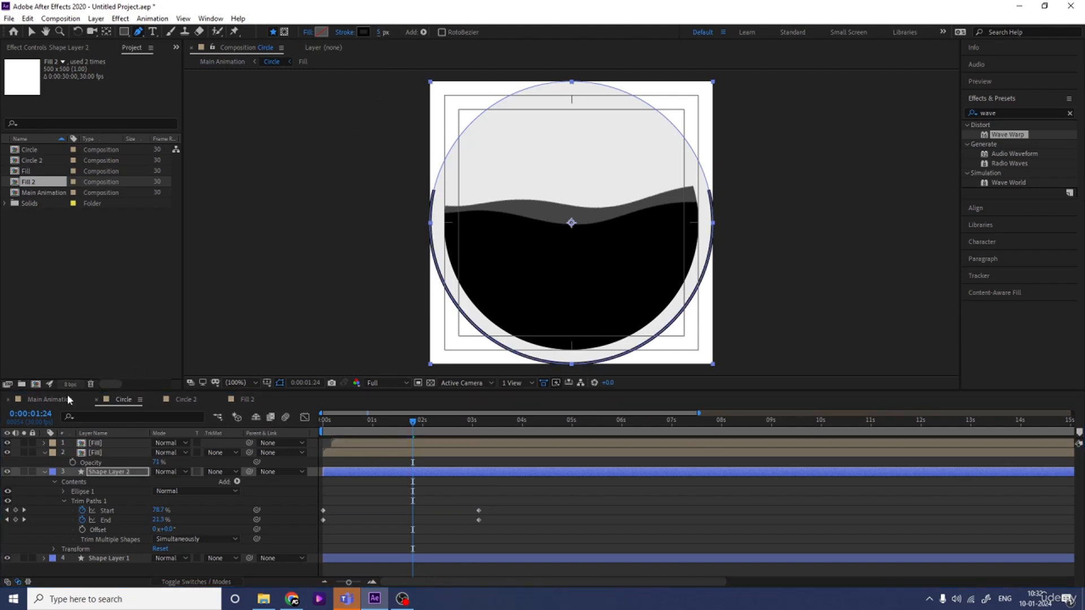
pyautogui.click(56, 399)
pyautogui.press('space')
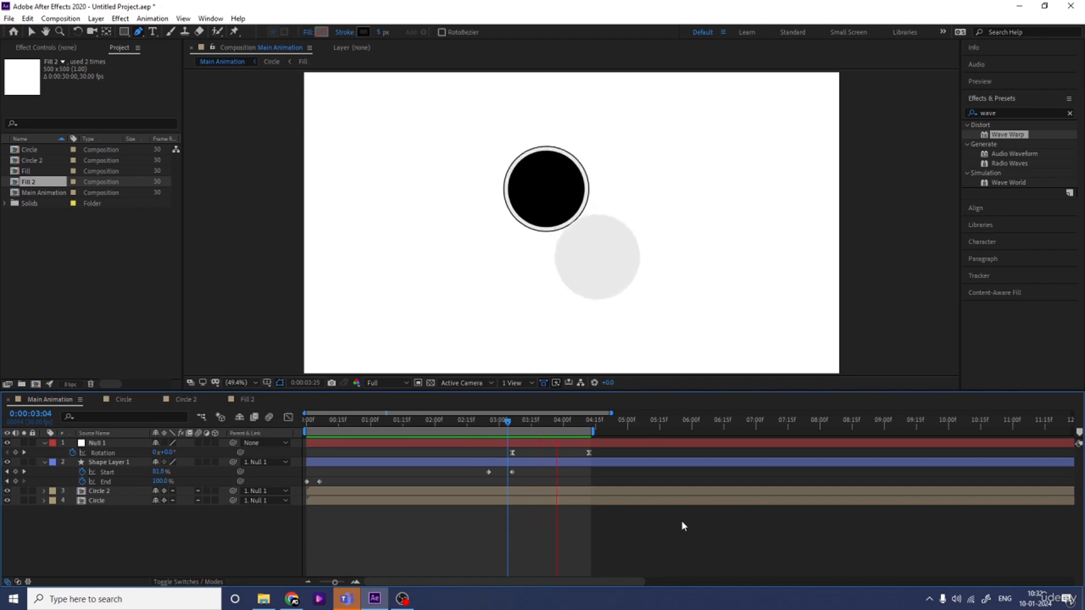
pyautogui.press('space')
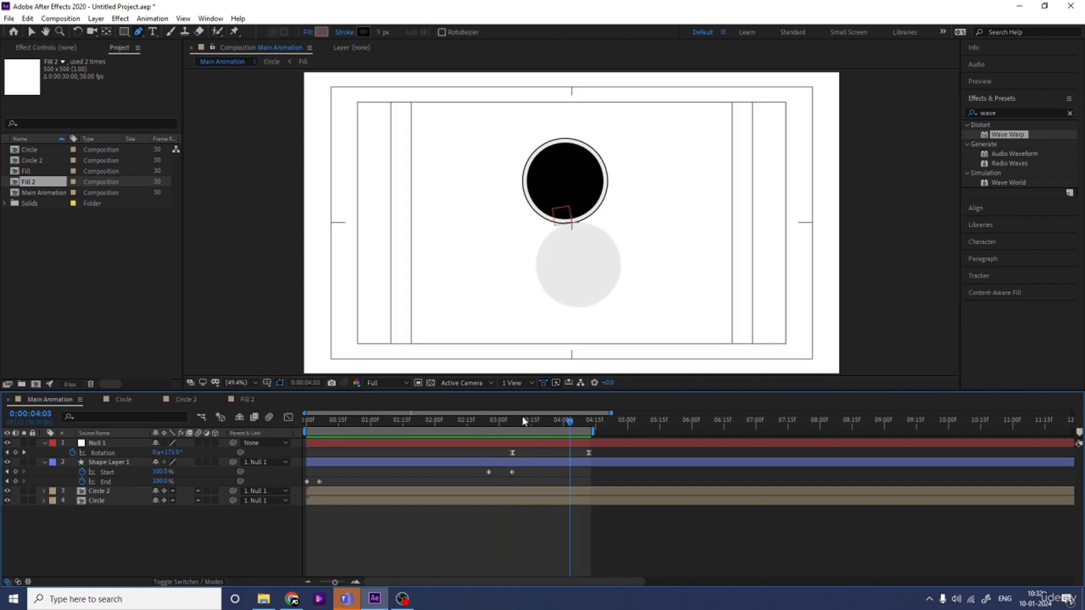
pyautogui.moveTo(524, 421); pyautogui.dragTo(306, 423)
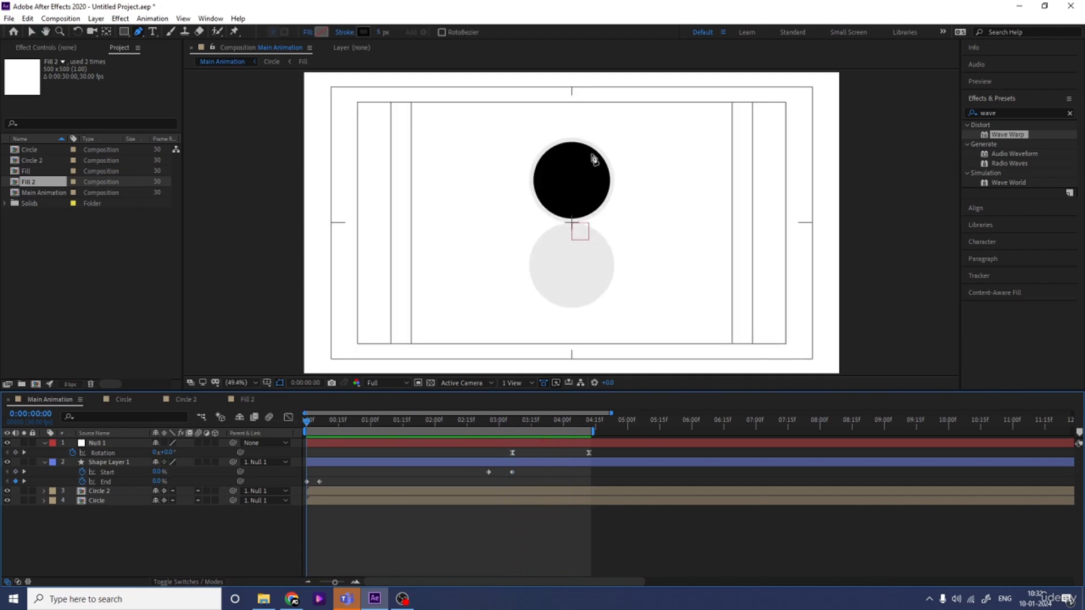
pyautogui.click(136, 399)
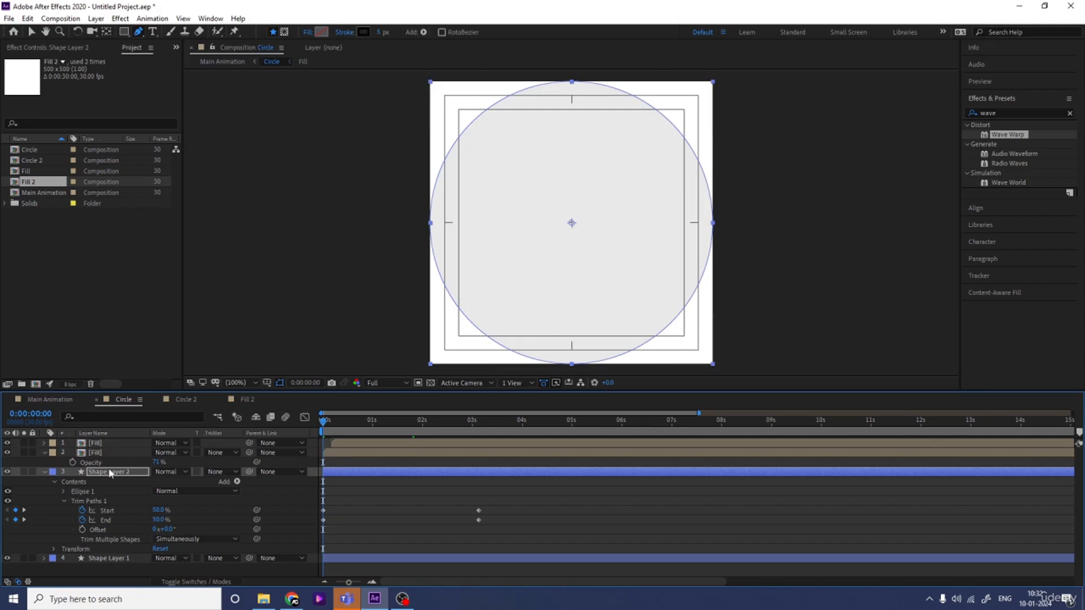
pyautogui.click(182, 402)
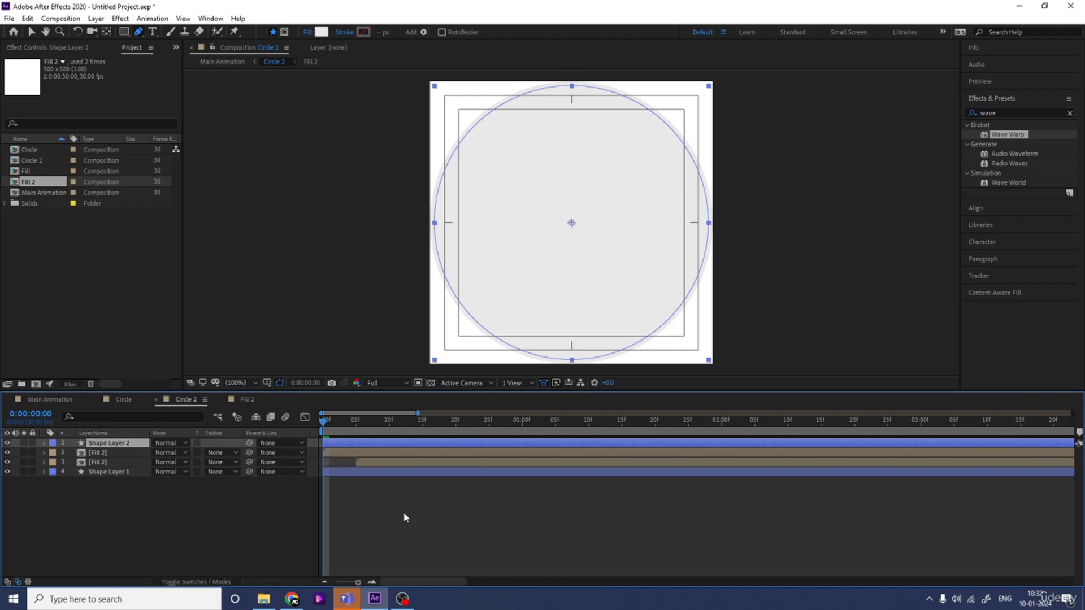
pyautogui.click(178, 524)
pyautogui.click(111, 447)
# Copy the outline layer Shape Layer 2 from the Circle composition into Circle 2 above the Fill 2 layers and preview it.
pyautogui.click(120, 399)
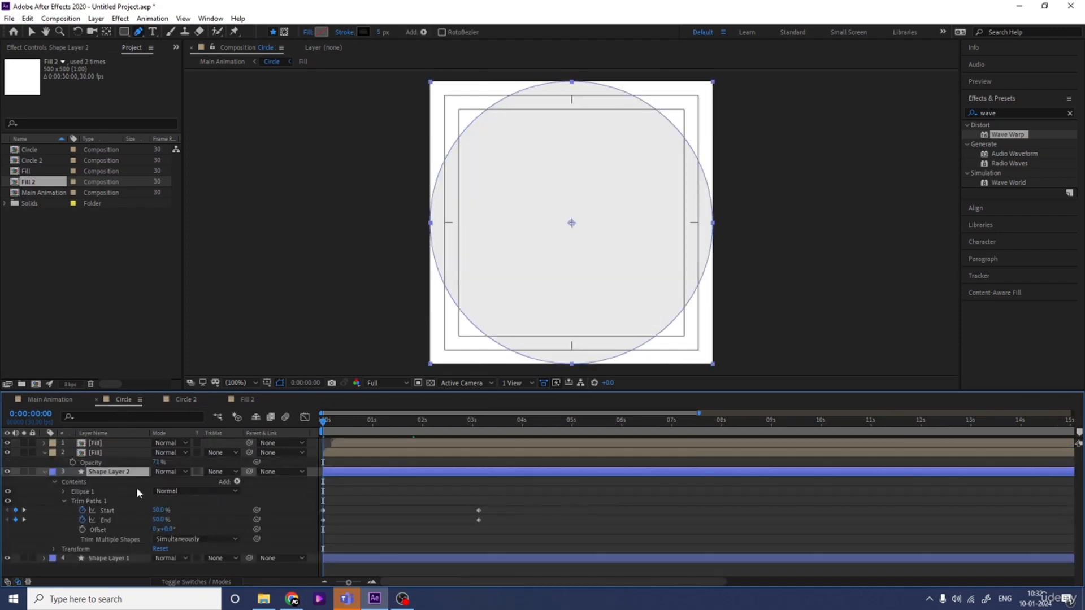
pyautogui.click(44, 471)
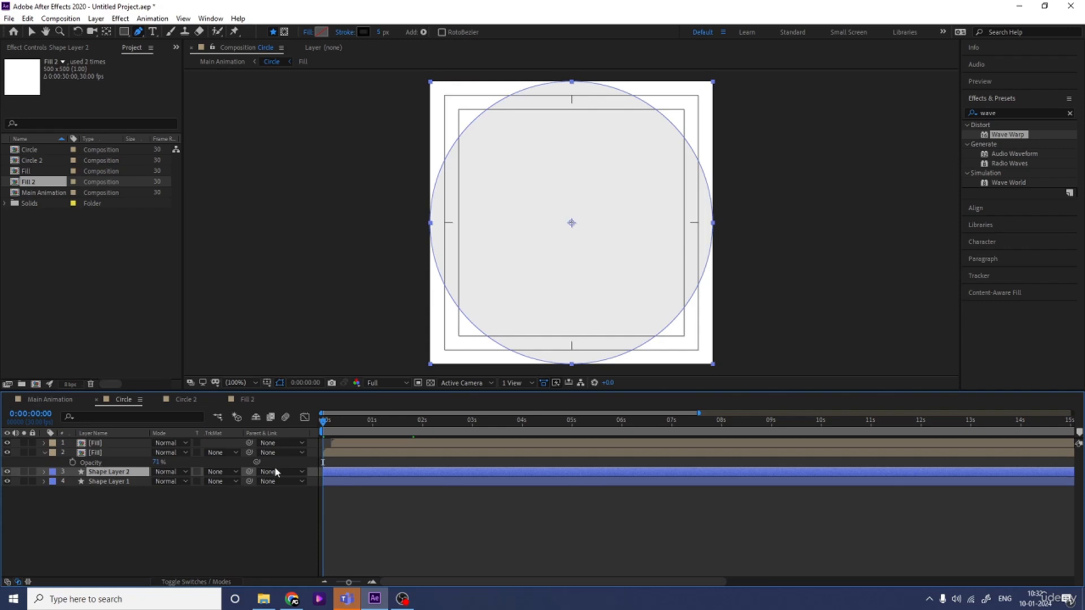
pyautogui.press('space')
pyautogui.click(114, 471)
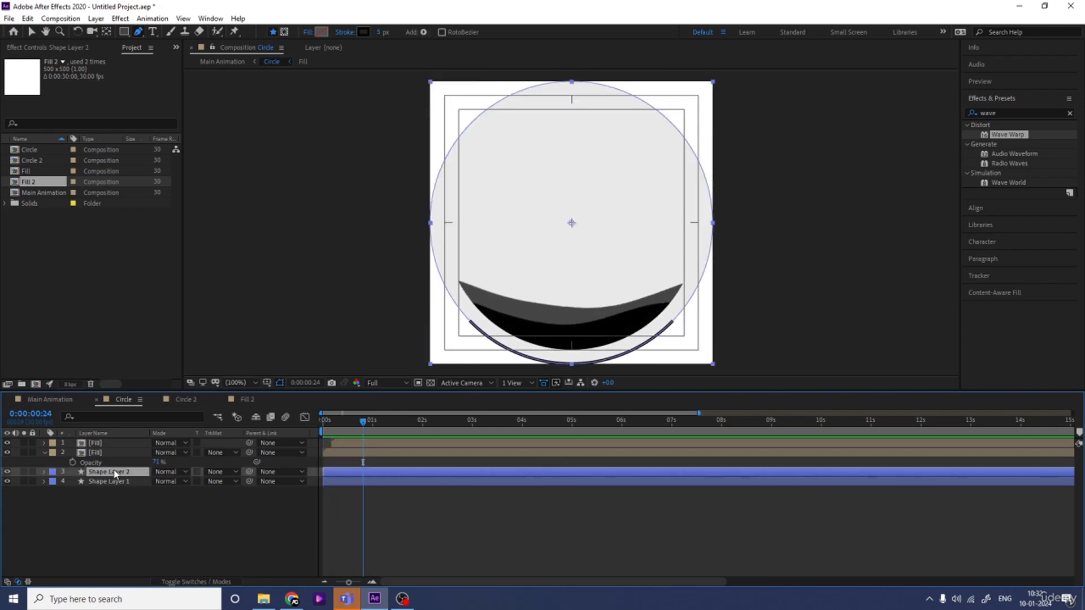
pyautogui.click(190, 399)
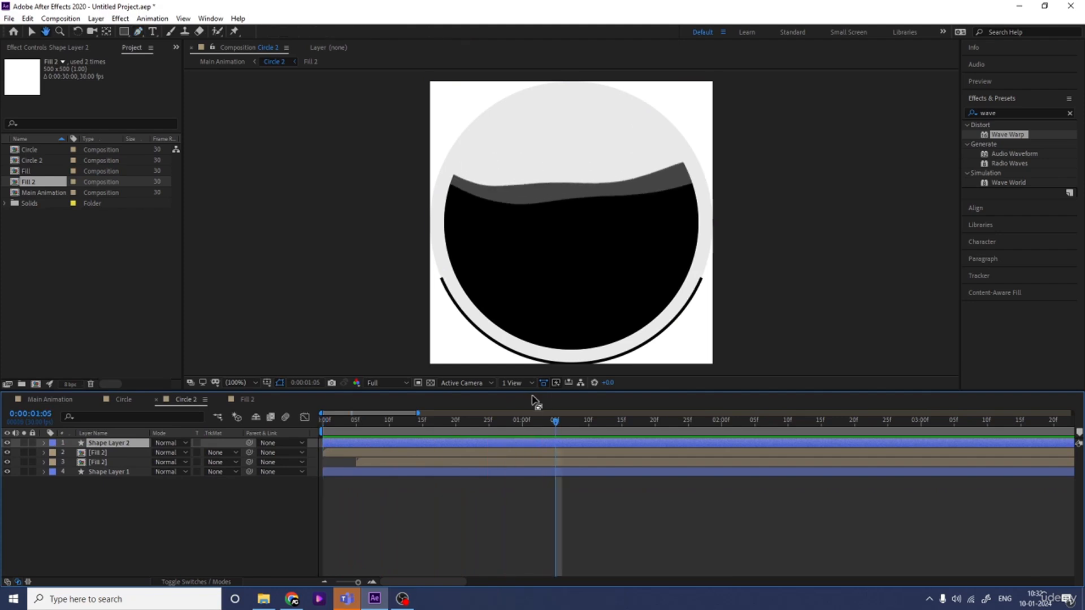
pyautogui.press('space')
# Time-reverse the Start and End keyframes of Shape Layer 2 in Circle 2 and preview the Main Animation from the beginning.
pyautogui.press('u')
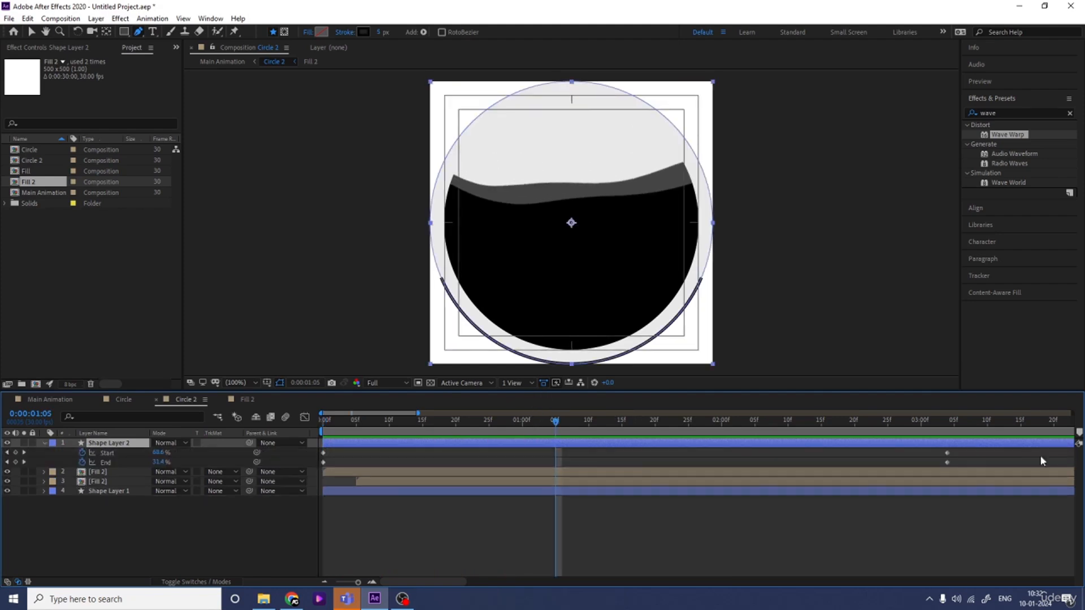
pyautogui.moveTo(991, 450); pyautogui.dragTo(229, 481)
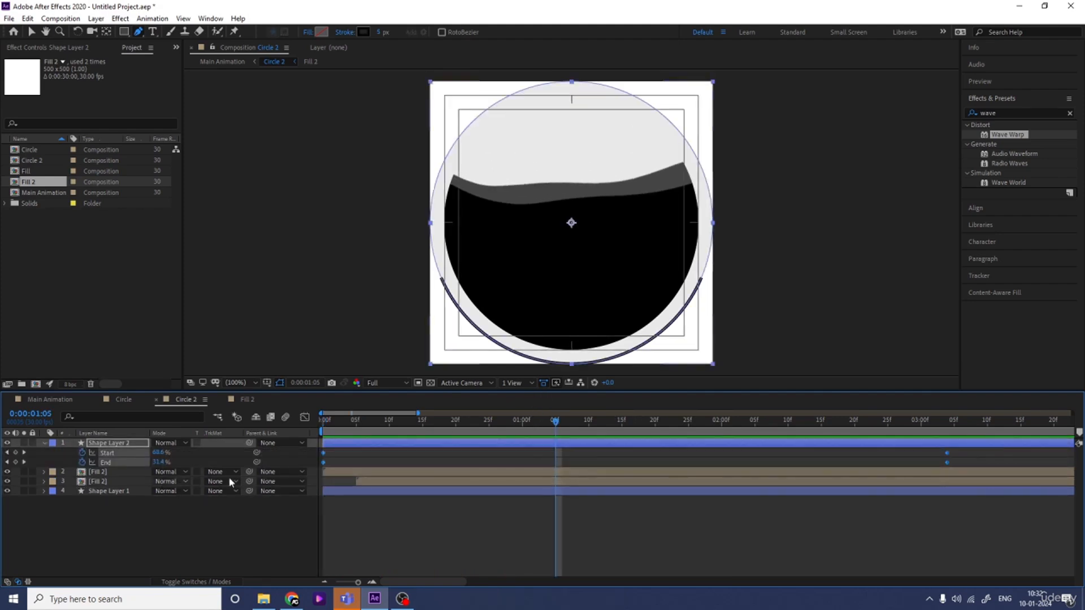
pyautogui.rightClick(324, 458)
pyautogui.moveTo(384, 445)
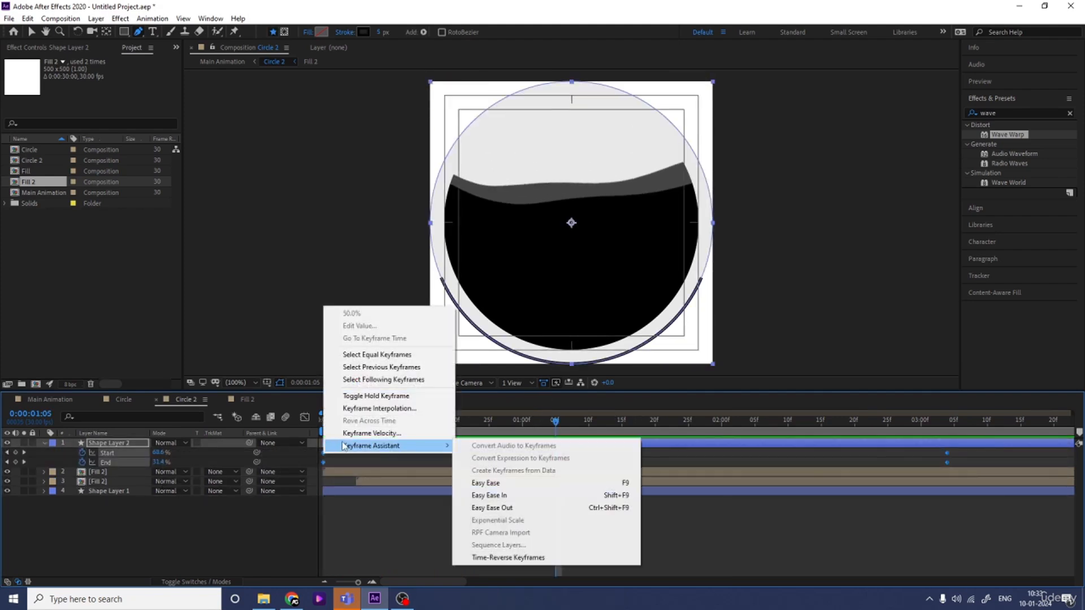
pyautogui.click(523, 558)
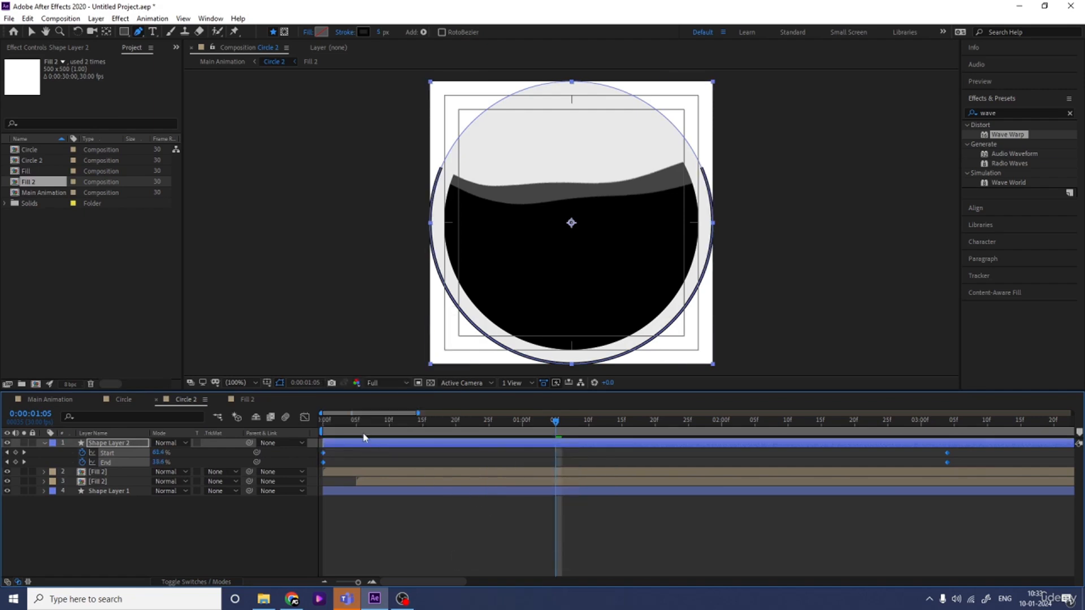
pyautogui.press('Home')
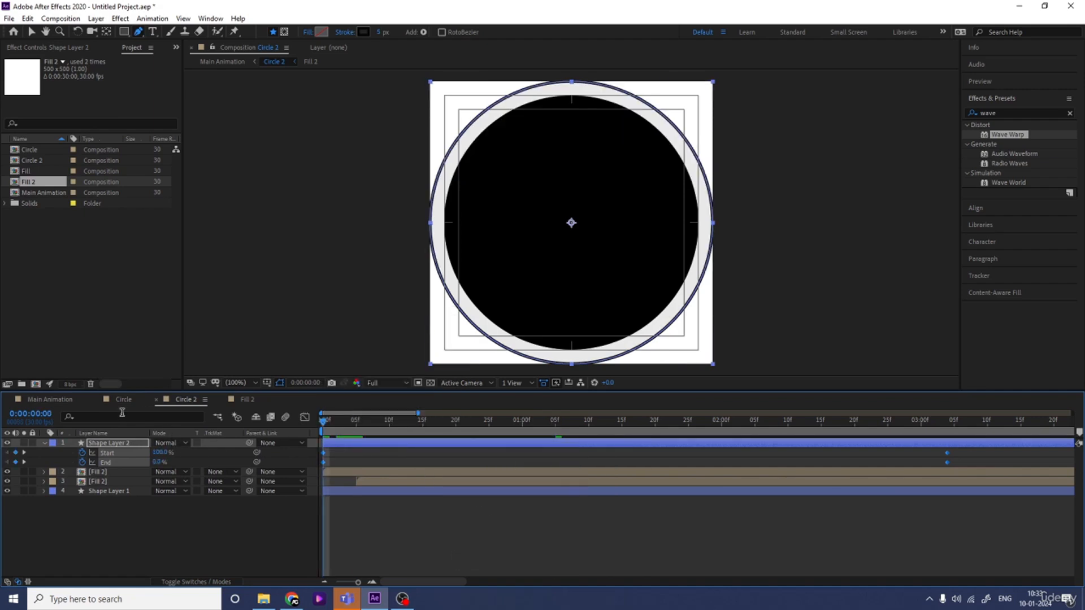
pyautogui.click(50, 400)
pyautogui.press('space')
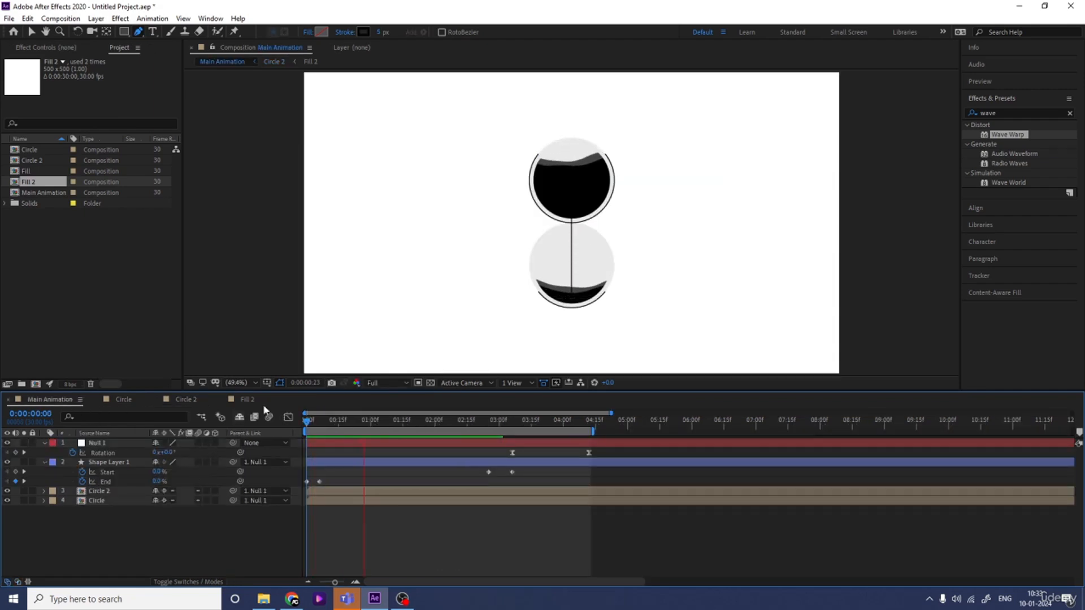